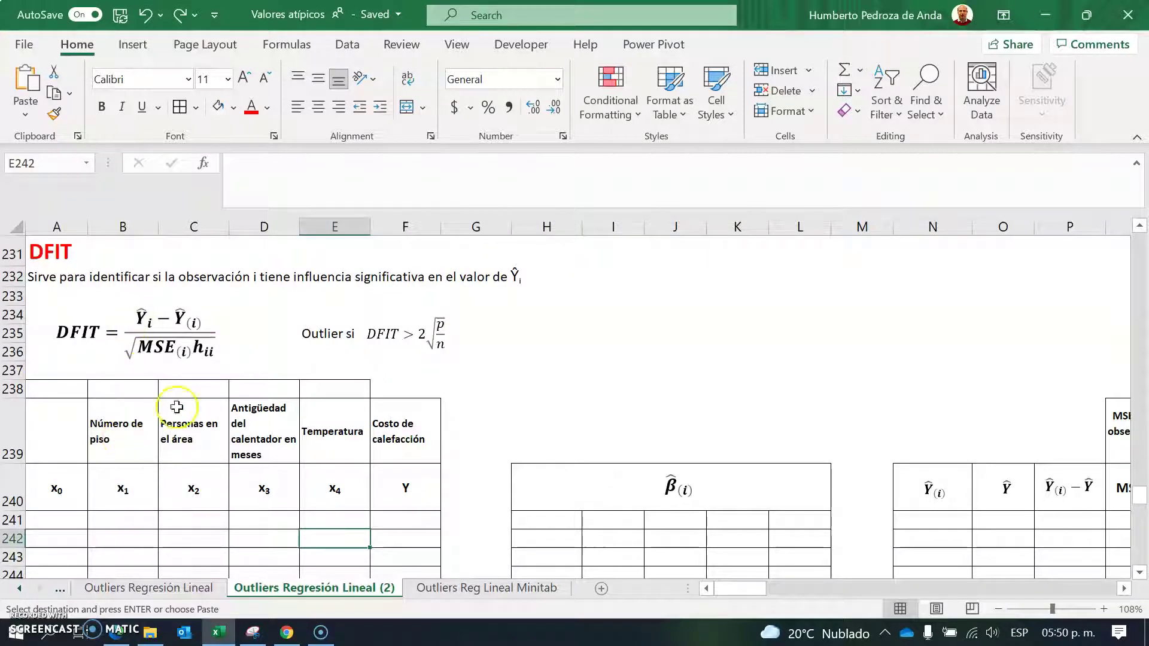
Step: Copy the twelve observations' x1 to x4 and Y data from B5:F16 into the DFIT table starting at B241
drag(133, 488, 403, 486)
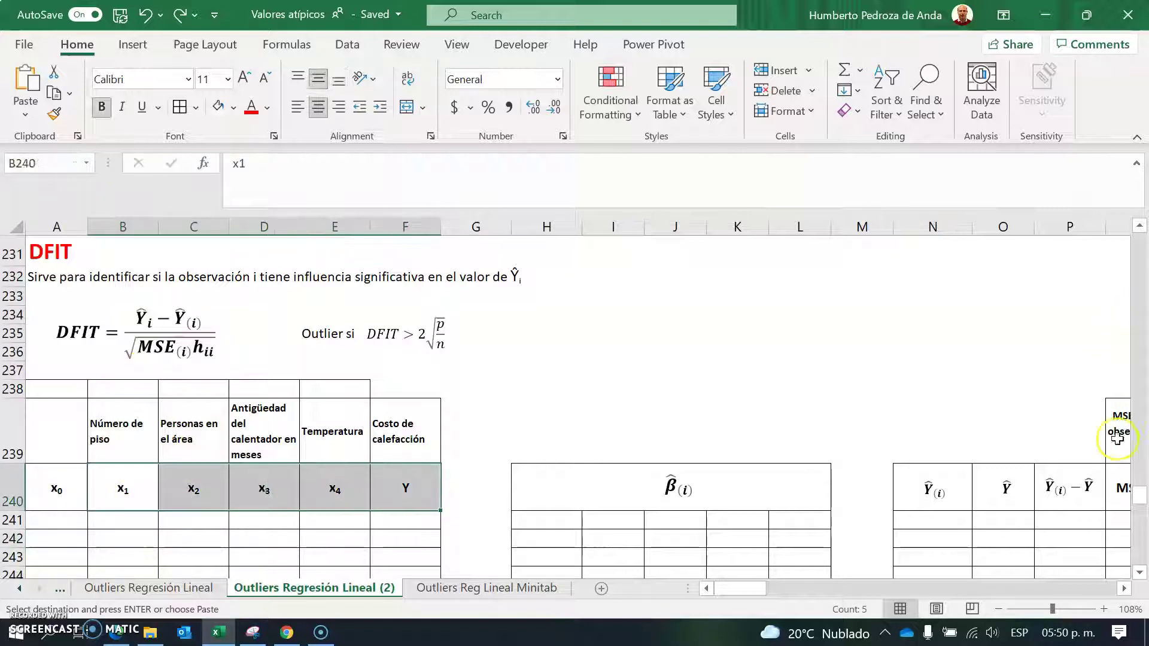
drag(1142, 497, 1142, 449)
drag(1137, 312, 1139, 237)
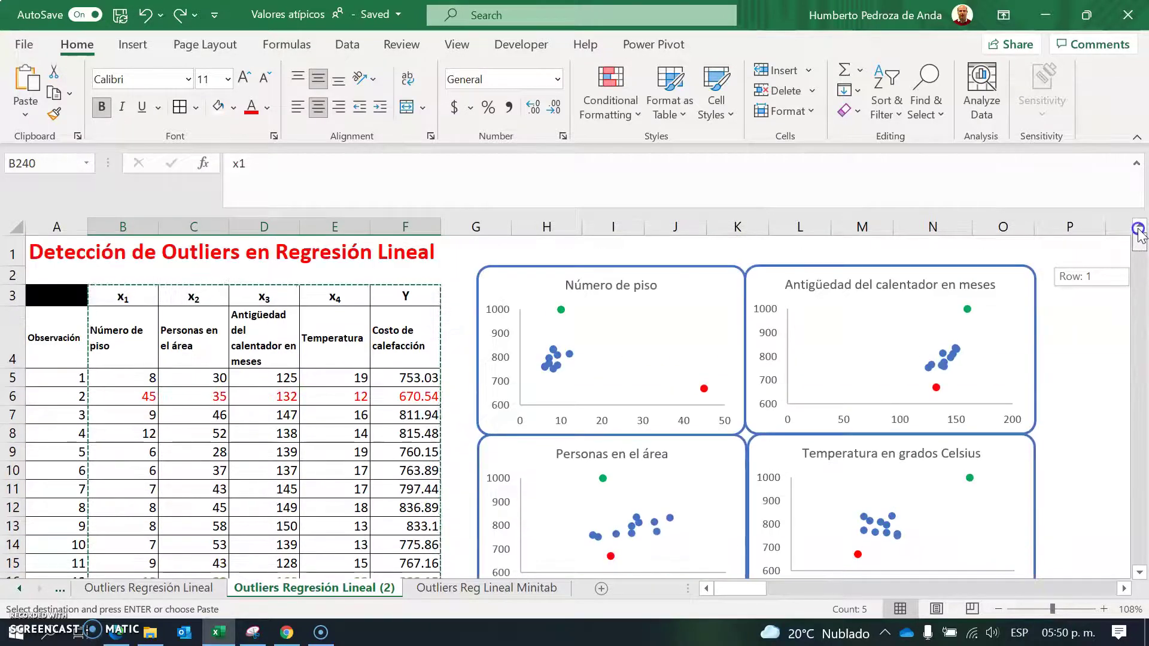
drag(129, 382, 386, 547)
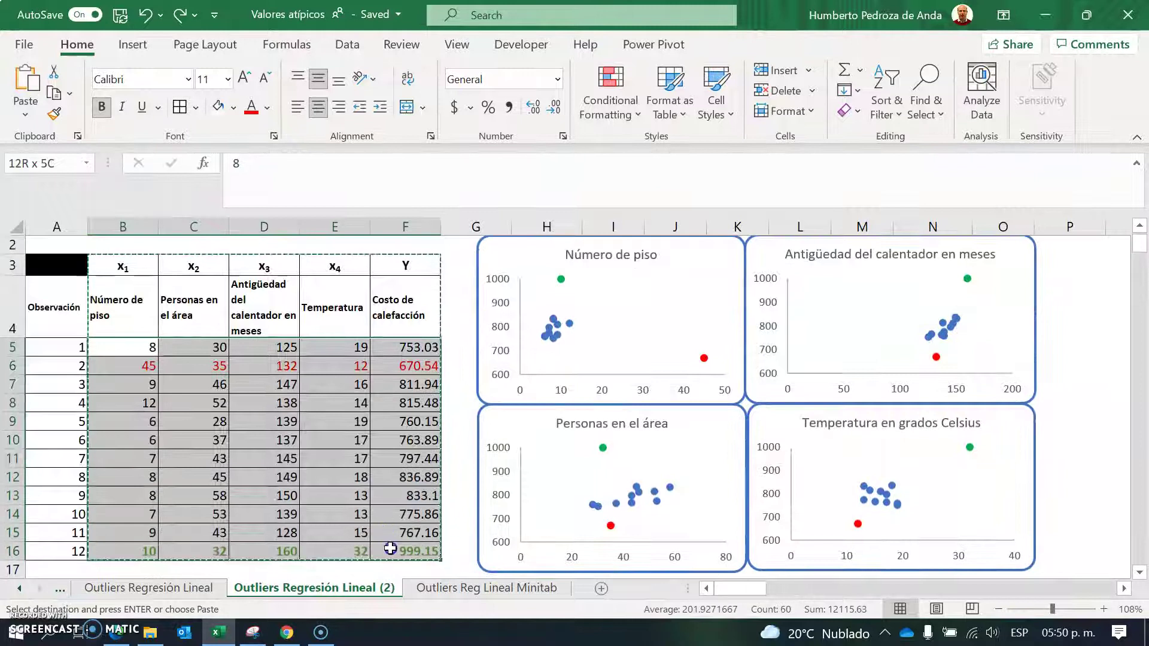
key(ctrl+v)
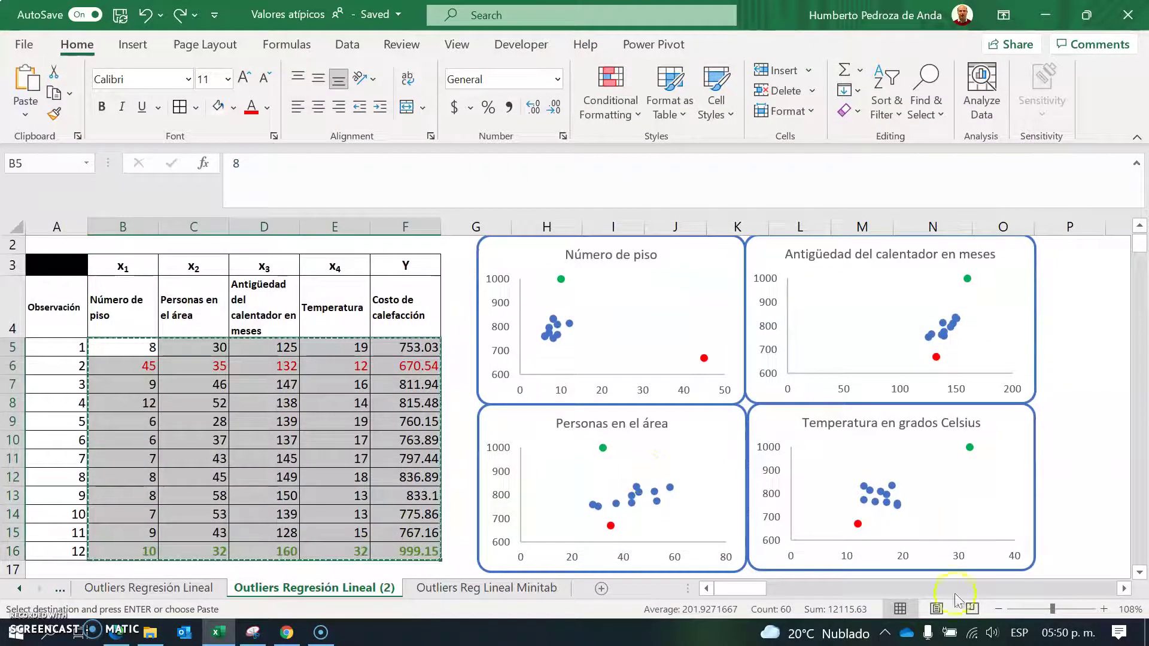
drag(1140, 245, 1141, 368)
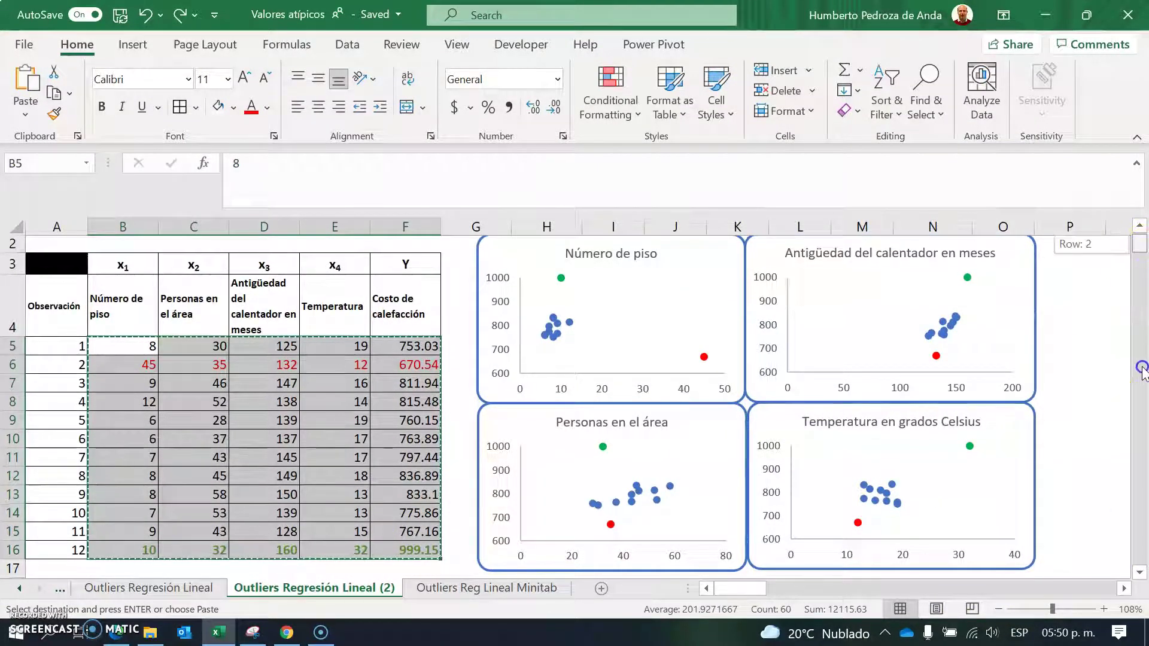
mouse_move(1136, 521)
mouse_down()
mouse_move(1141, 536)
mouse_move(1143, 465)
mouse_move(1144, 509)
mouse_up()
click(137, 374)
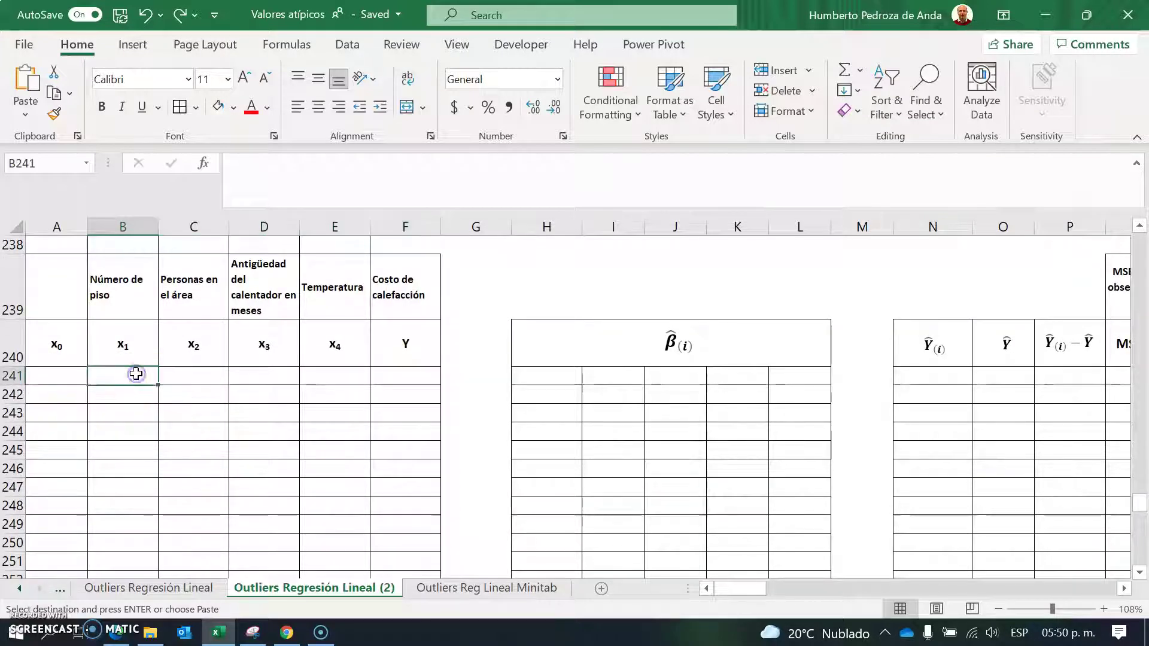
key(ctrl+v)
click(137, 392)
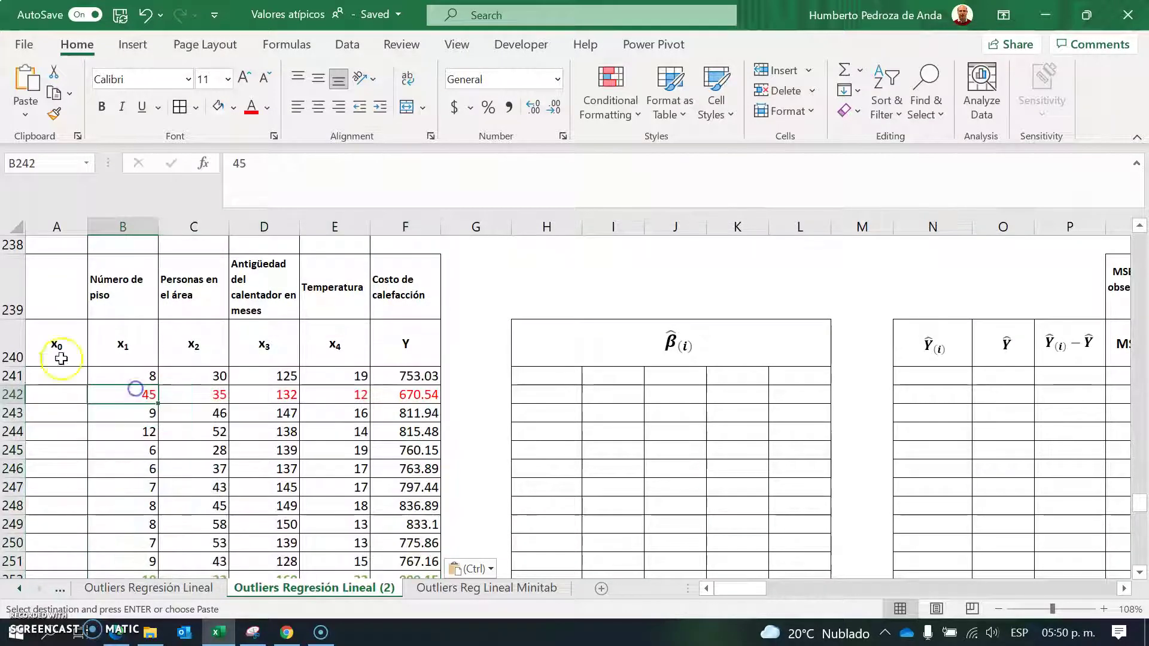
Step: Fill the x0 column of the DFIT table, A241:A252, with 1 for every observation
click(58, 377)
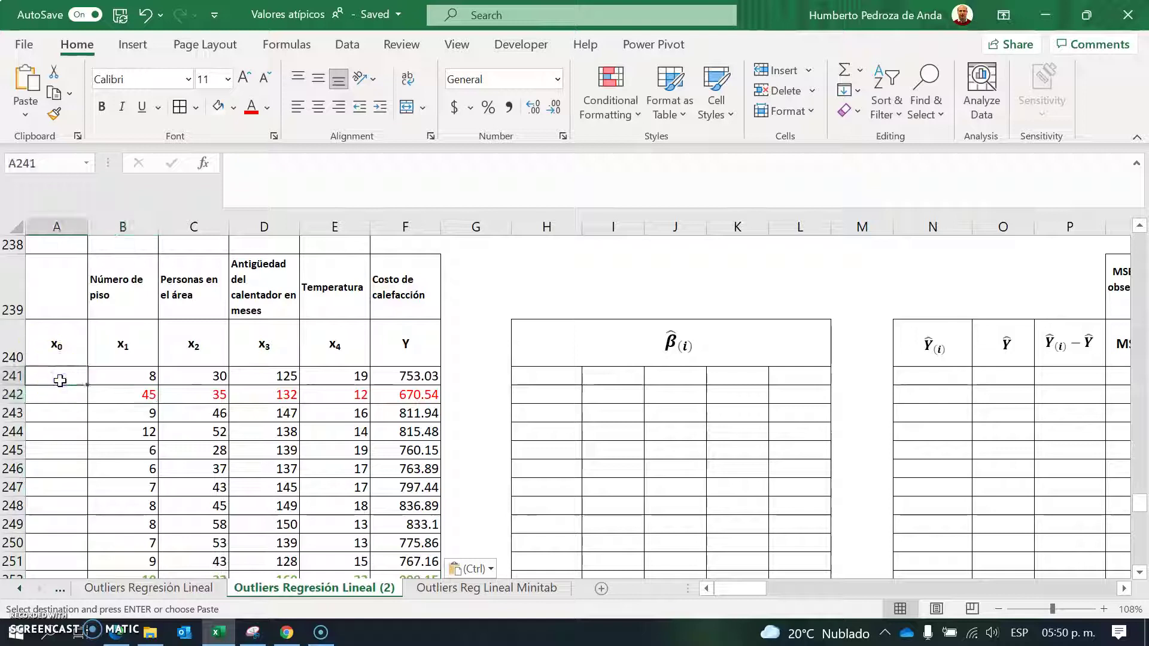
text(1)
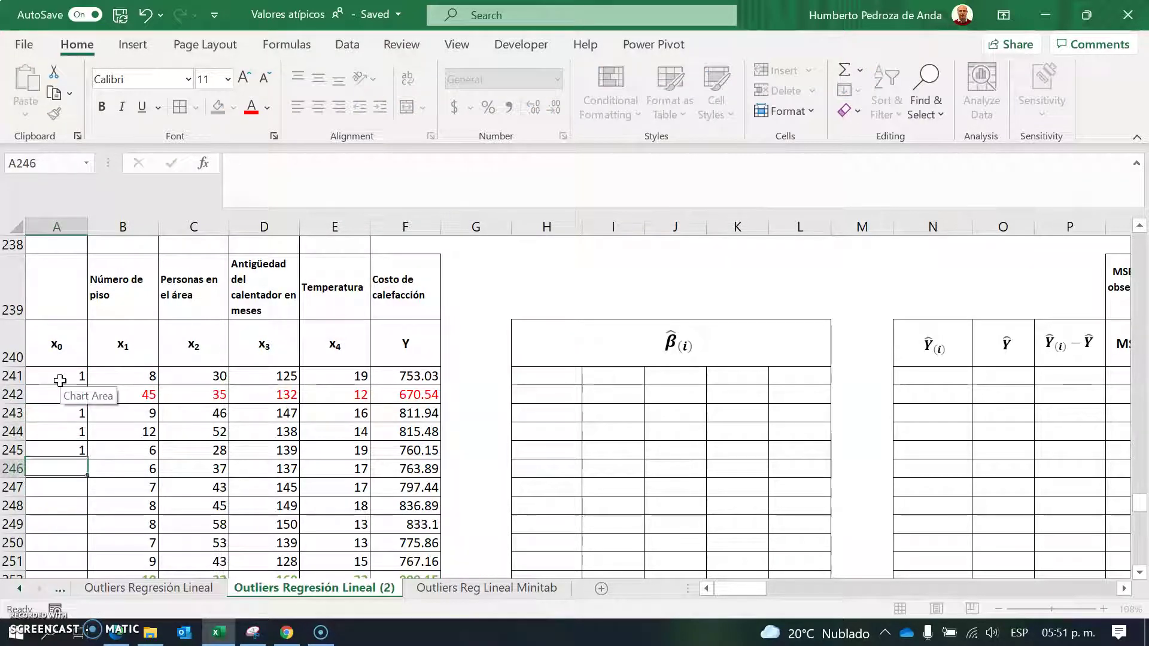
text( 1 1 1 1 1 1 1 1 1 1 1)
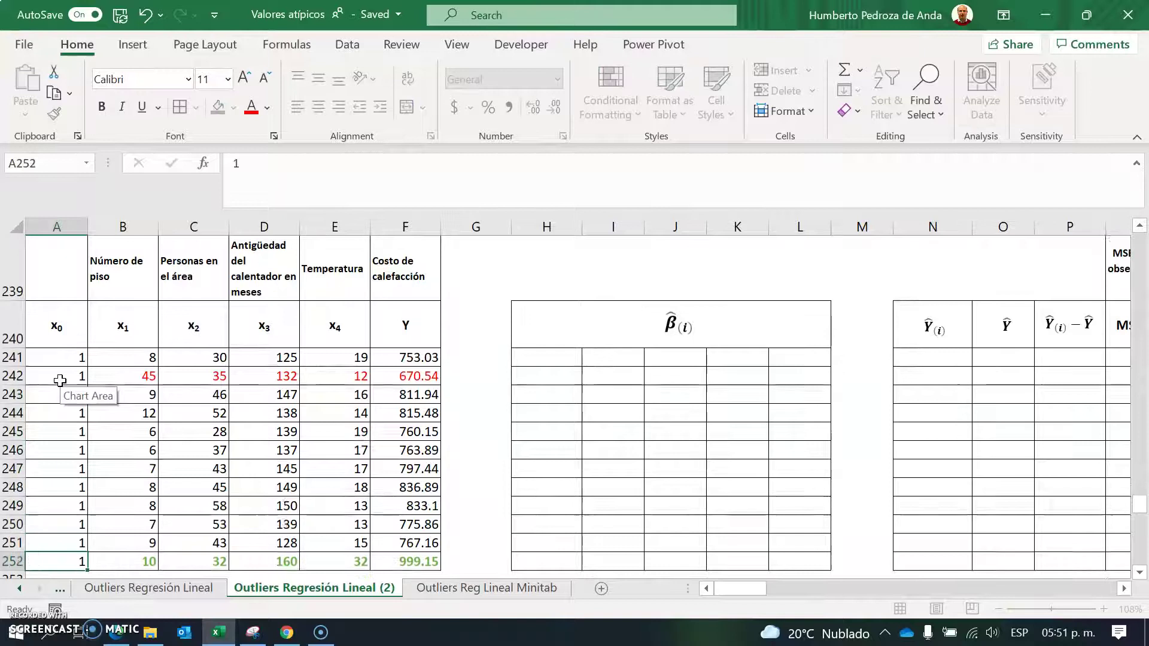
Step: Copy the full-model β coefficients from N200:N204 and paste them transposed into A238:E238 above the DFIT table
key(Up)
key(Up)
key(Up)
key(Up)
key(Up)
key(Up)
key(Up)
key(Up)
key(Up)
key(Up)
key(Up)
key(Up)
key(Up)
key(Up)
key(Up)
key(Up)
key(Up)
key(Up)
key(Up)
key(Up)
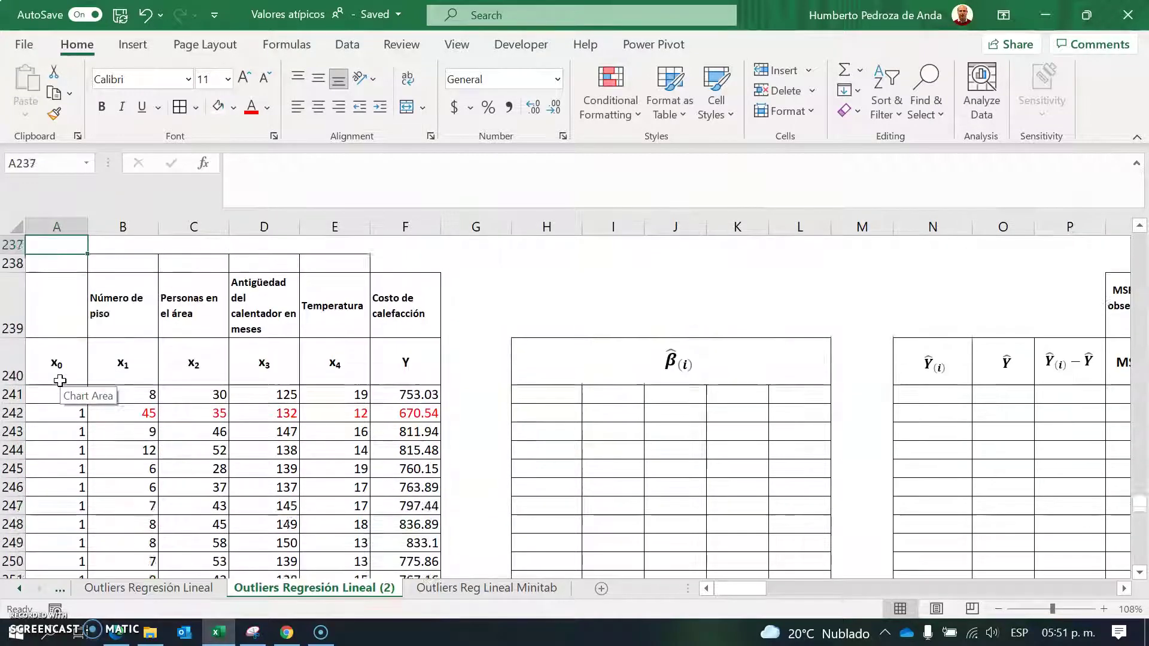
key(Down)
key(Down)
key(Down)
key(Down)
key(Down)
key(Down)
key(Down)
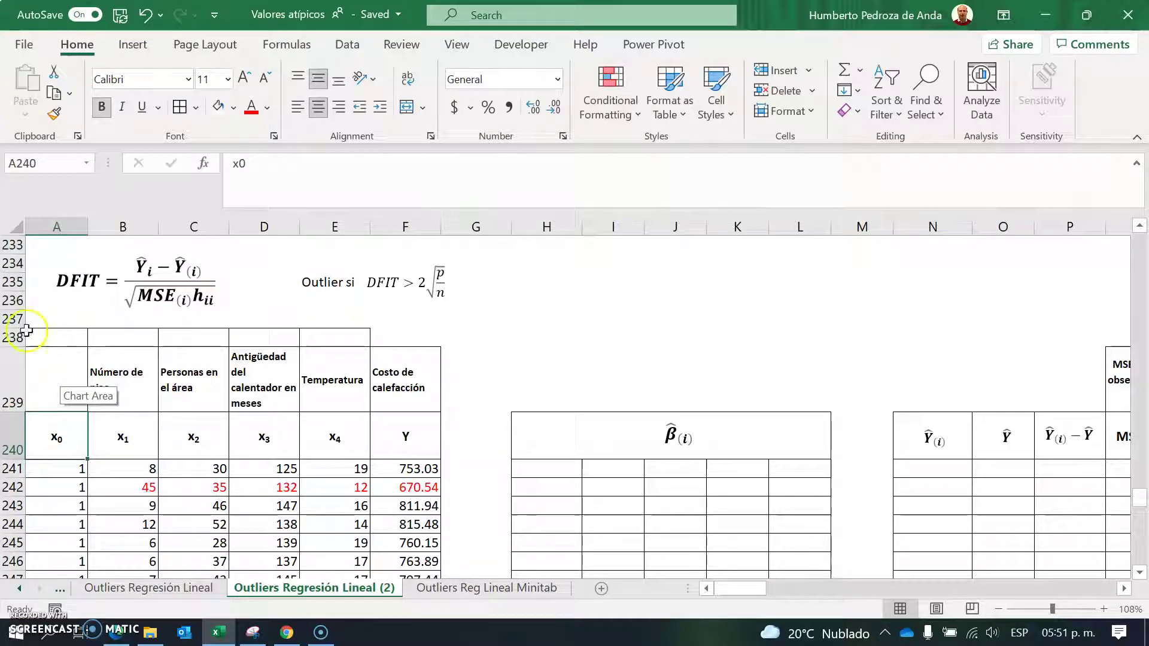
click(61, 344)
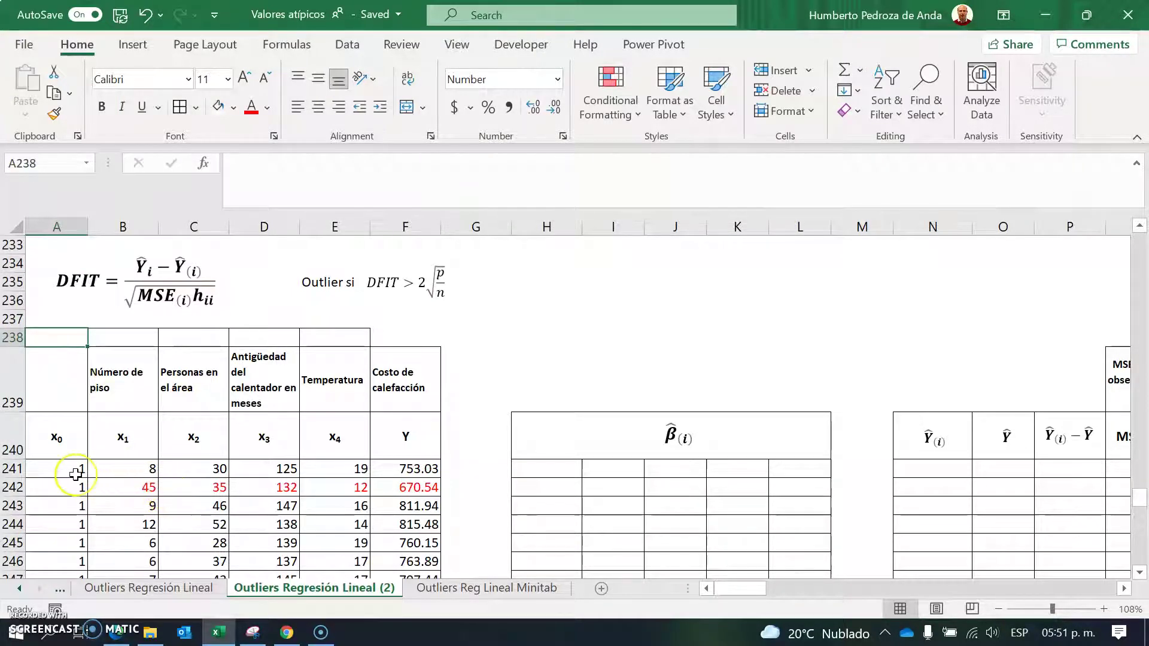
drag(75, 474, 362, 477)
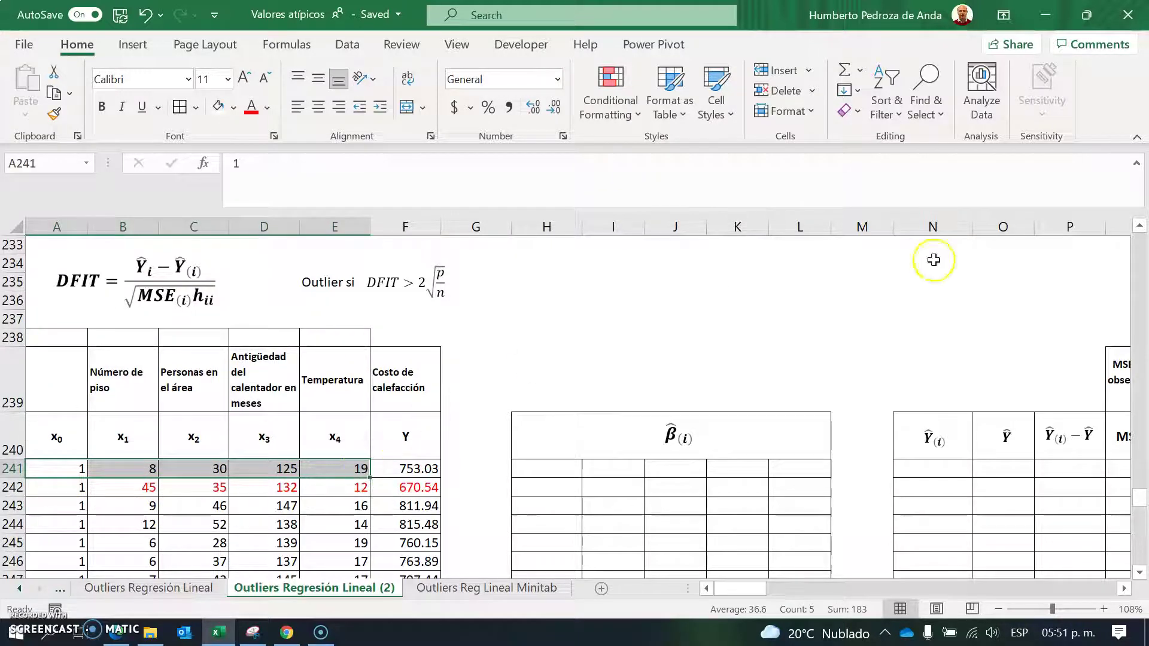
click(1141, 250)
click(1141, 250)
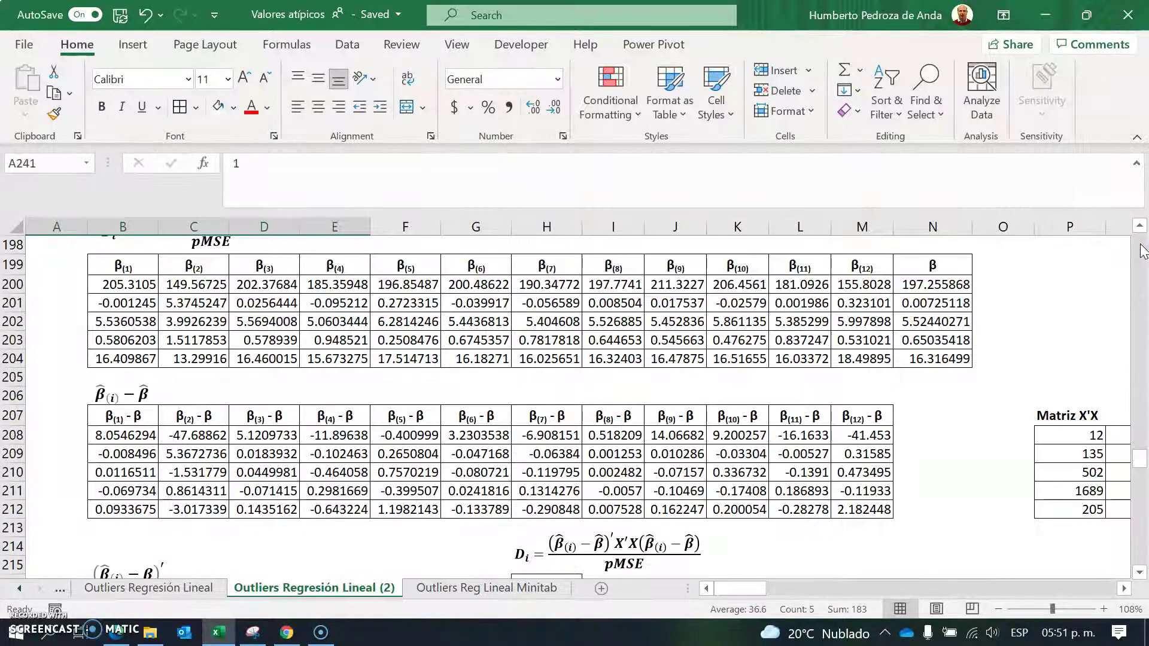
click(1141, 226)
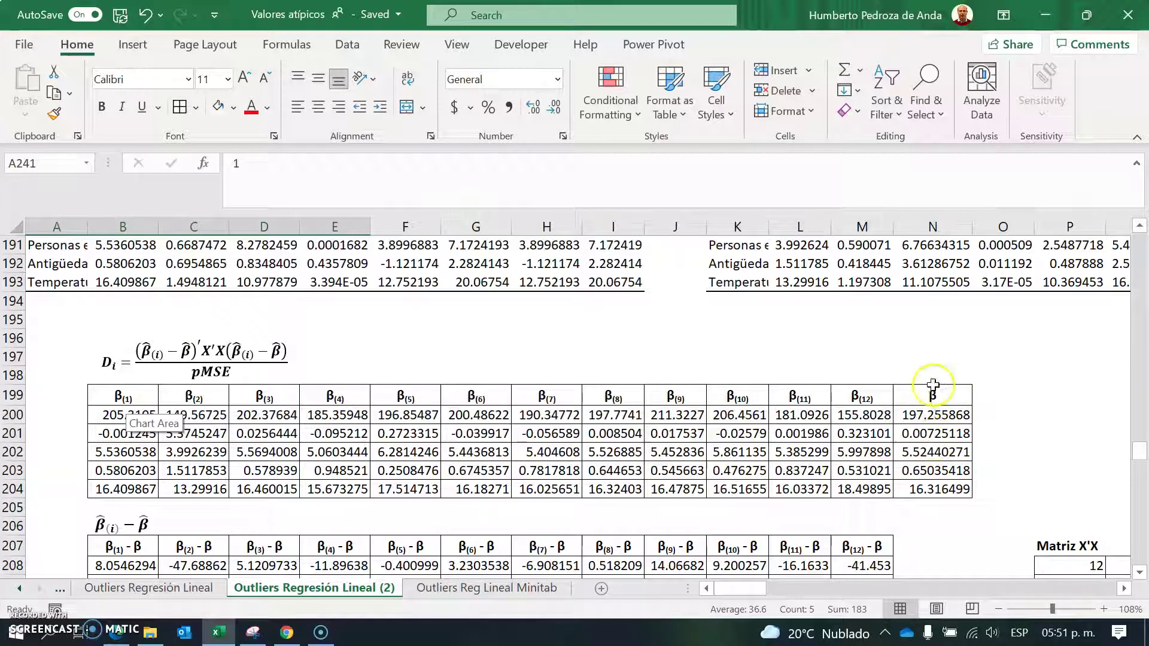
click(934, 417)
drag(933, 417, 937, 486)
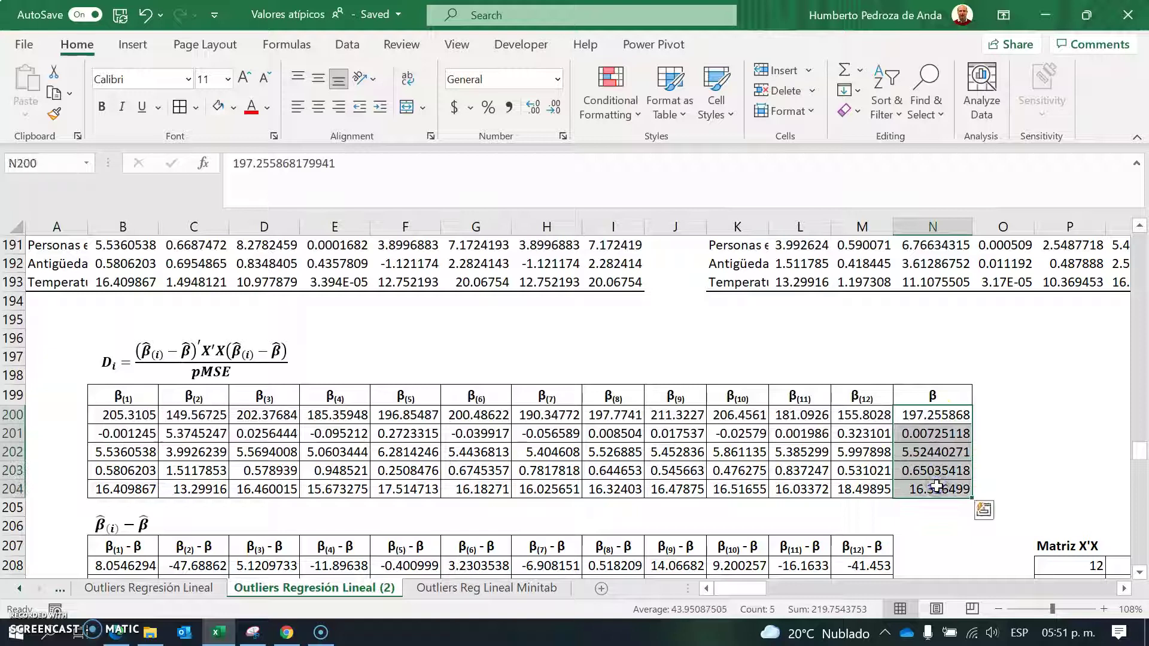
key(ctrl+c)
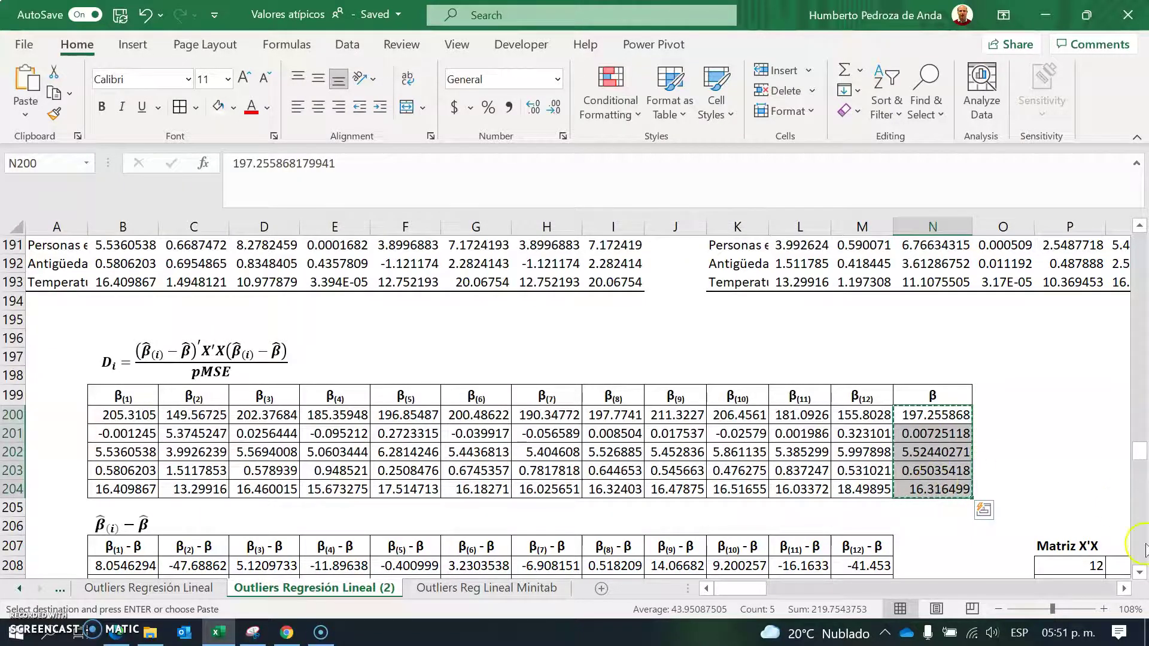
scroll(1140, 557, down, 5)
scroll(1140, 557, down, 7)
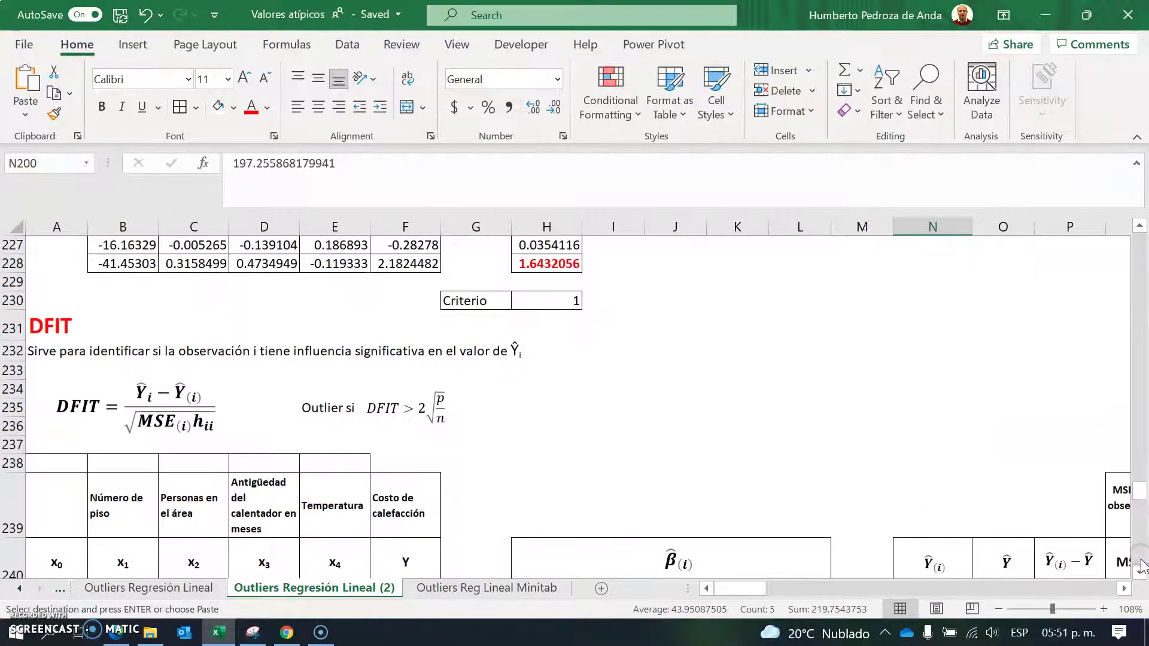
scroll(1141, 578, down, 2)
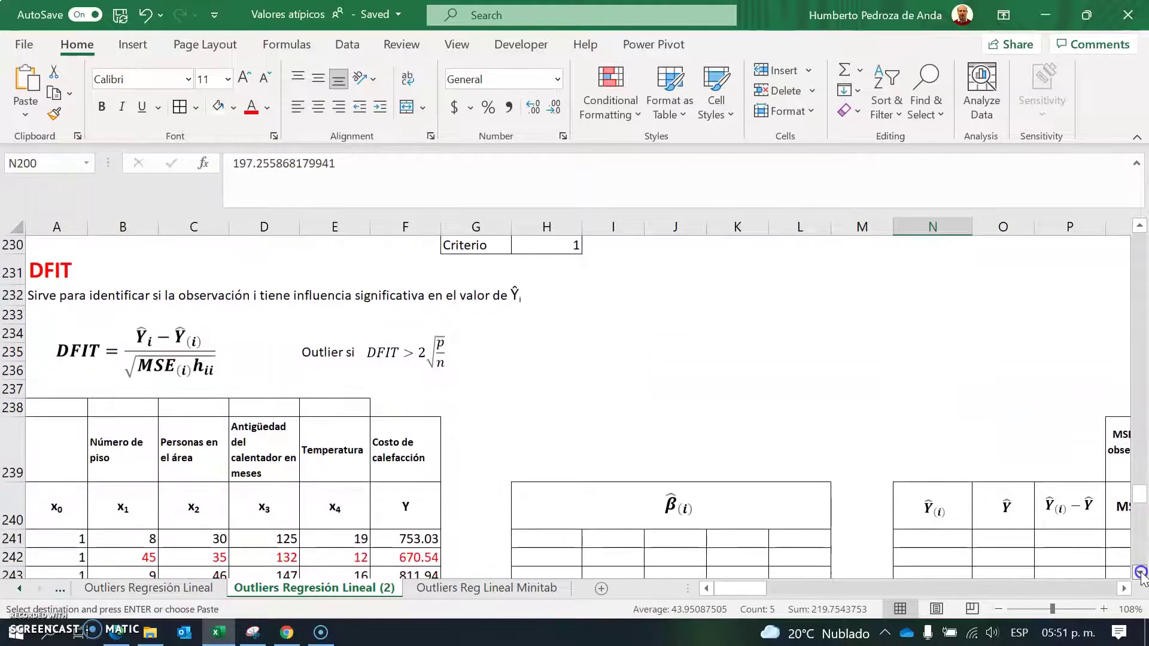
click(55, 344)
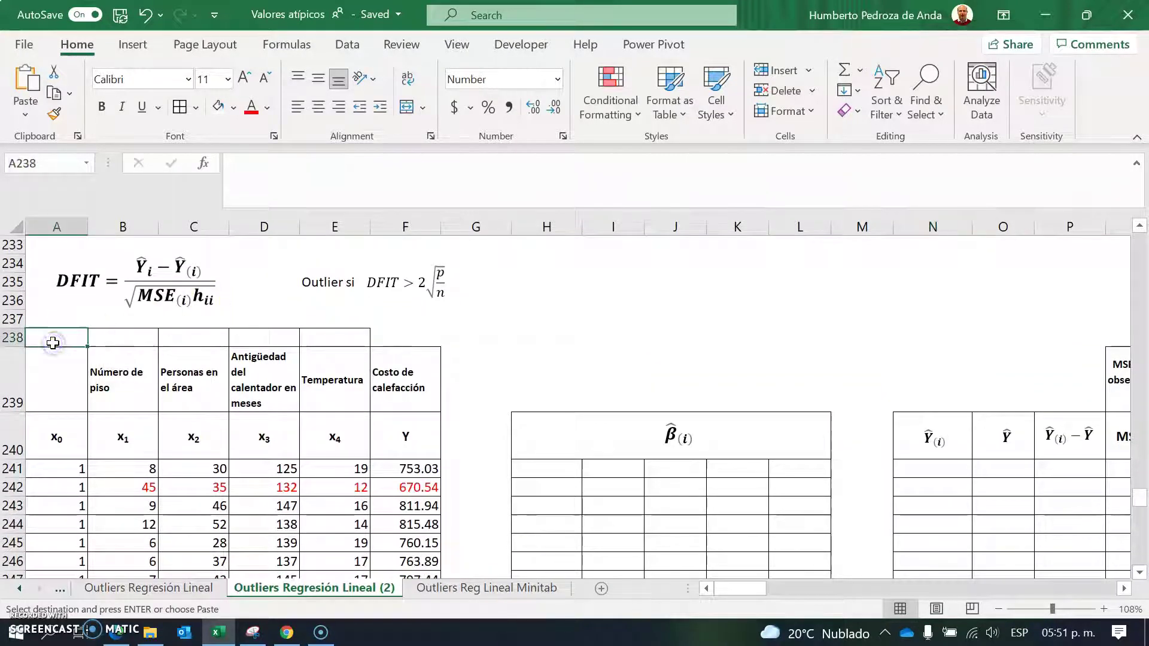
right_click(53, 343)
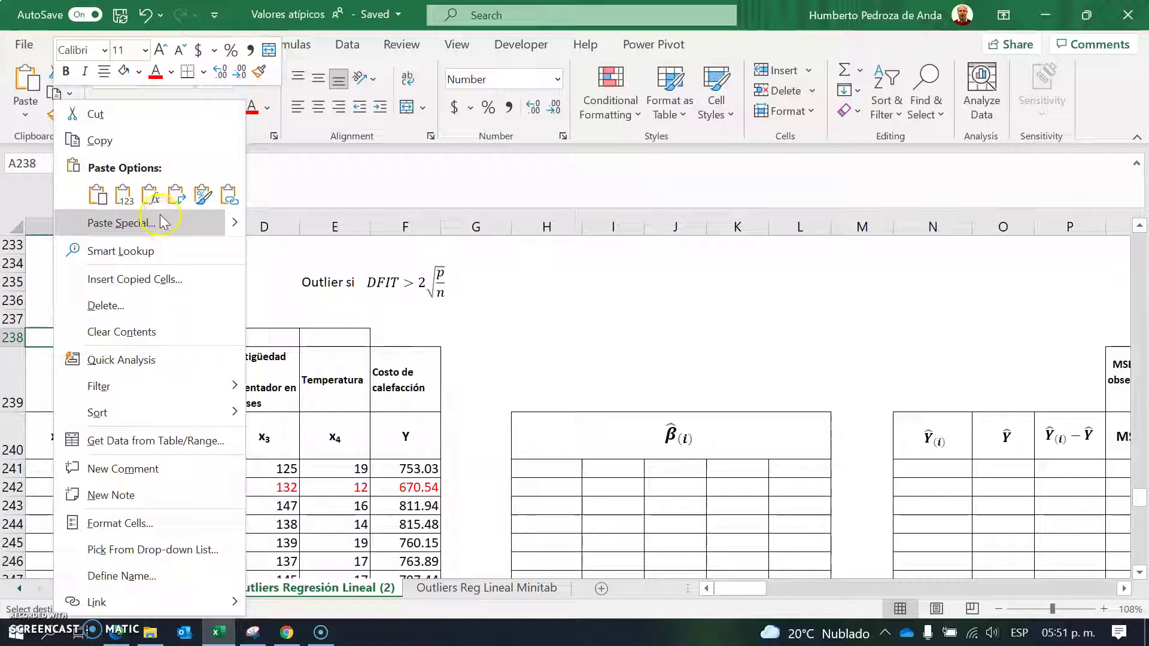
click(176, 194)
click(287, 470)
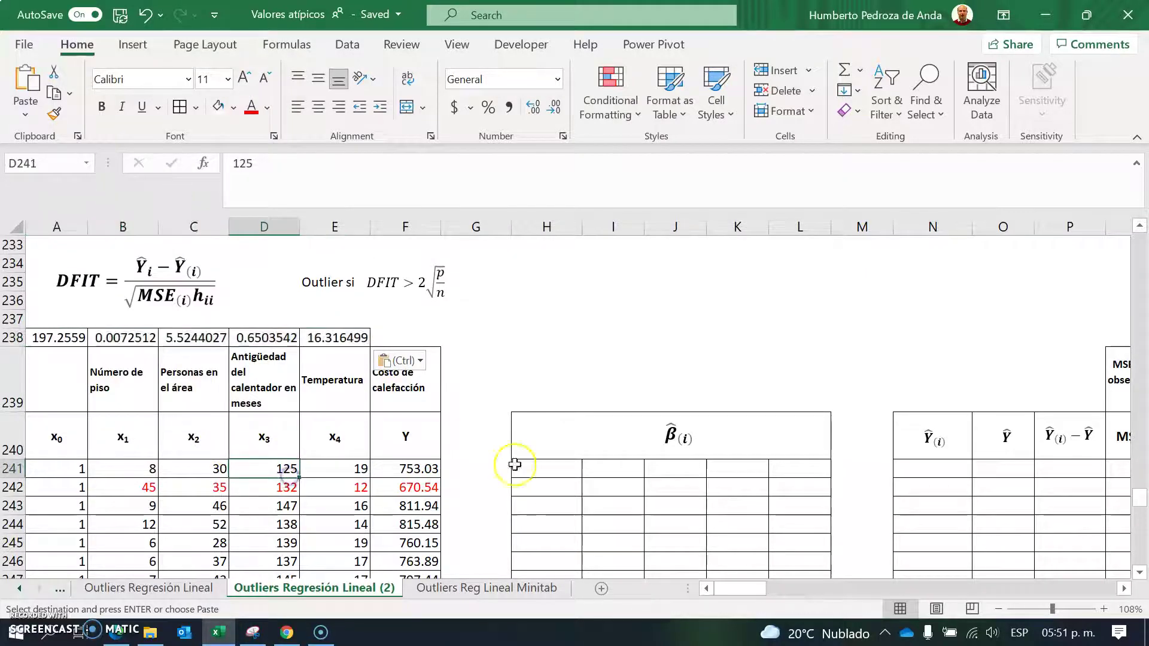
Step: Enter =SUMPRODUCT($A$238:$E$238,A241:E241) in O241 to calculate Ŷ for the first observation
click(547, 462)
key(Right)
key(Right)
key(Right)
key(Right)
key(Right)
key(Right)
key(Right)
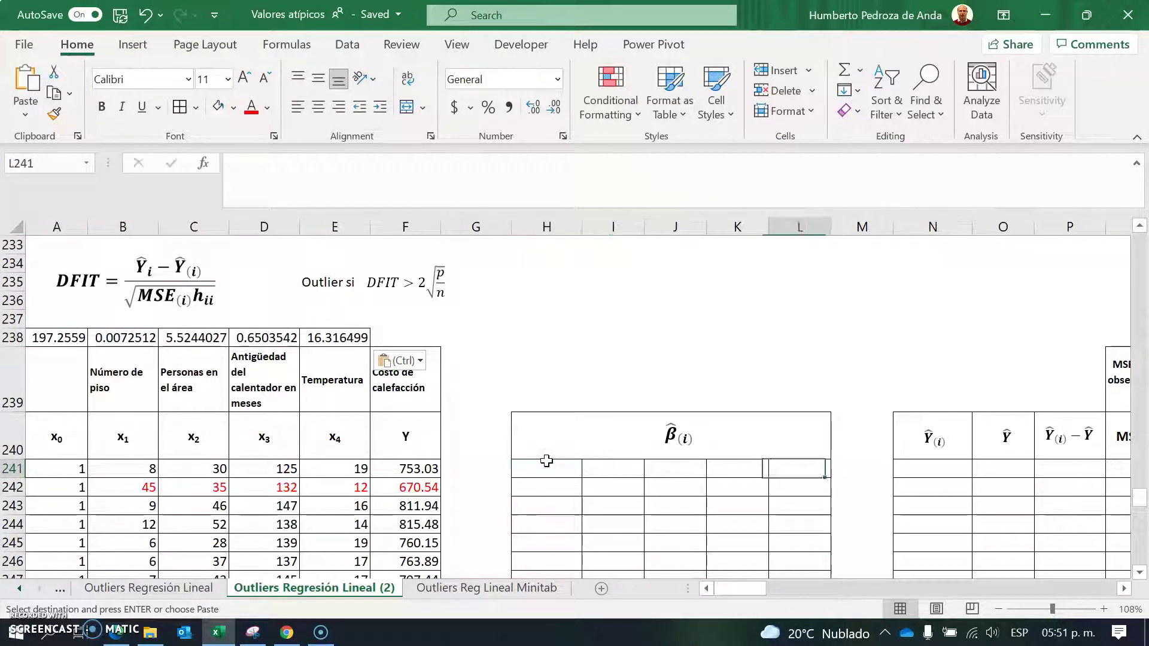
click(1009, 455)
text(=)
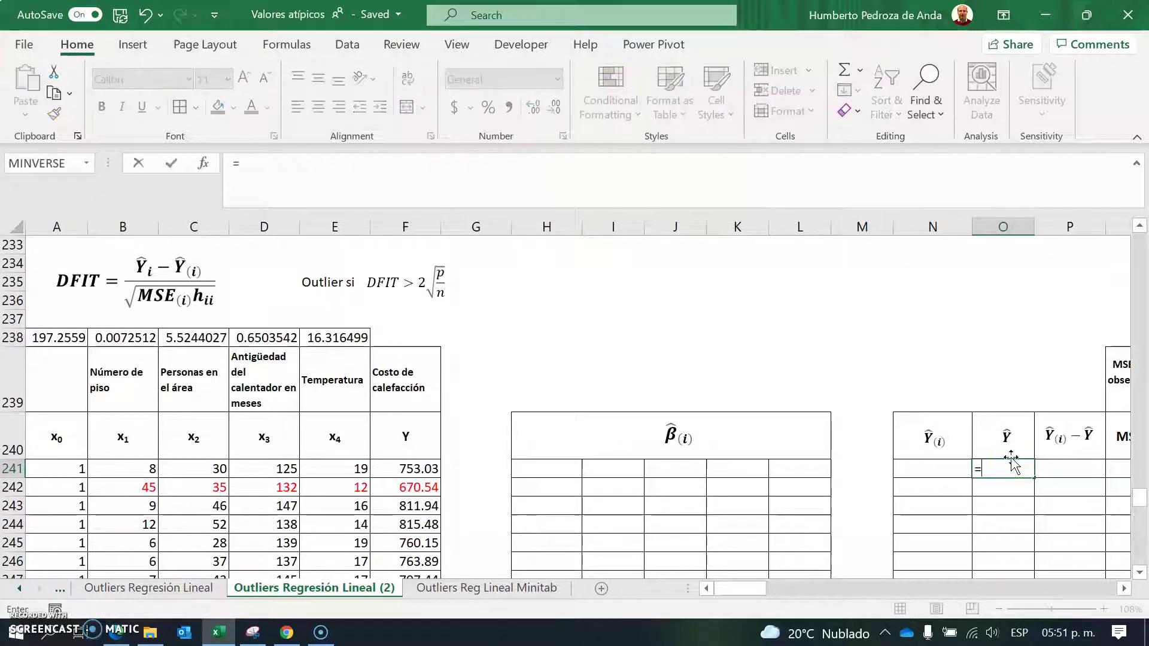
text(sumprodu)
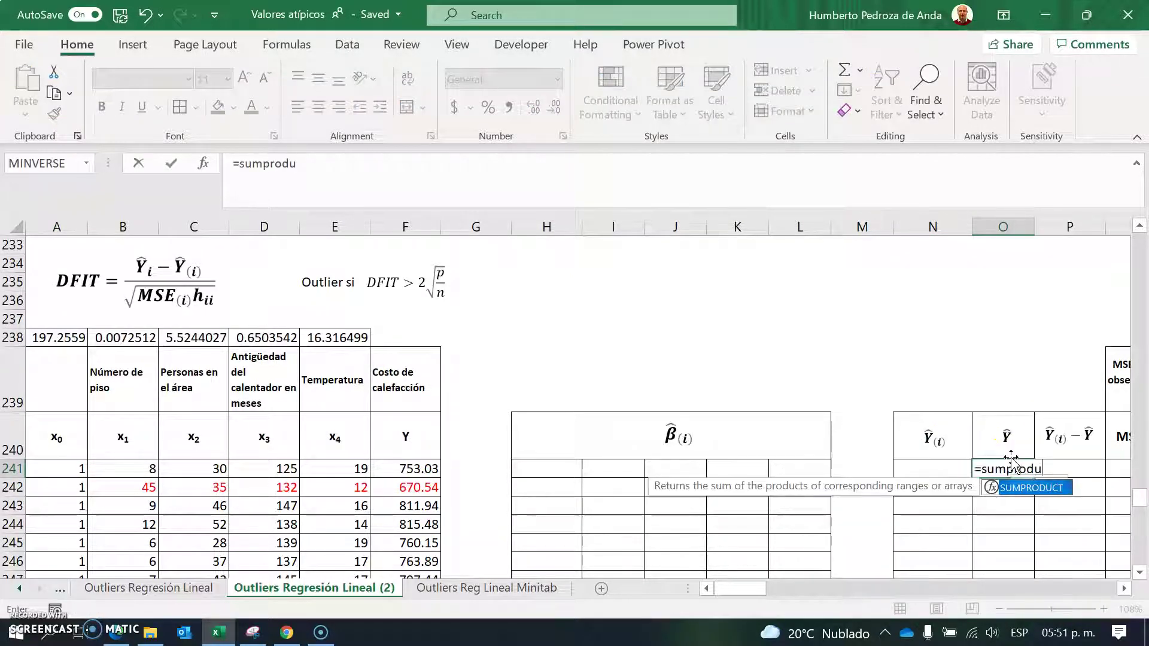
text(ct()
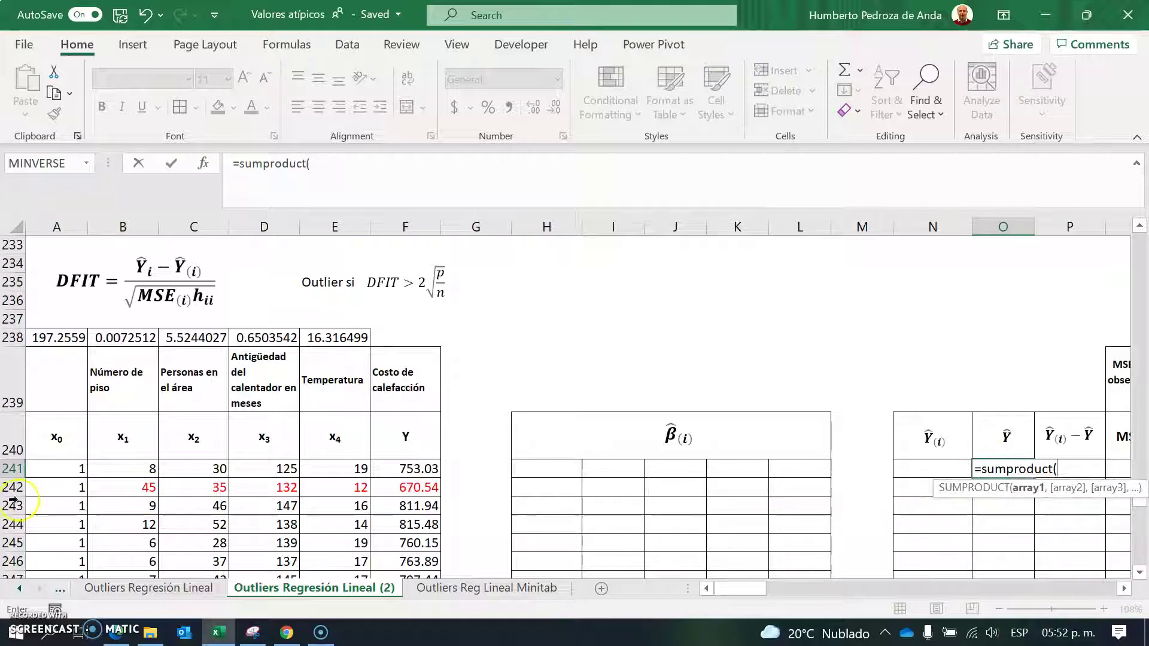
drag(57, 337, 330, 336)
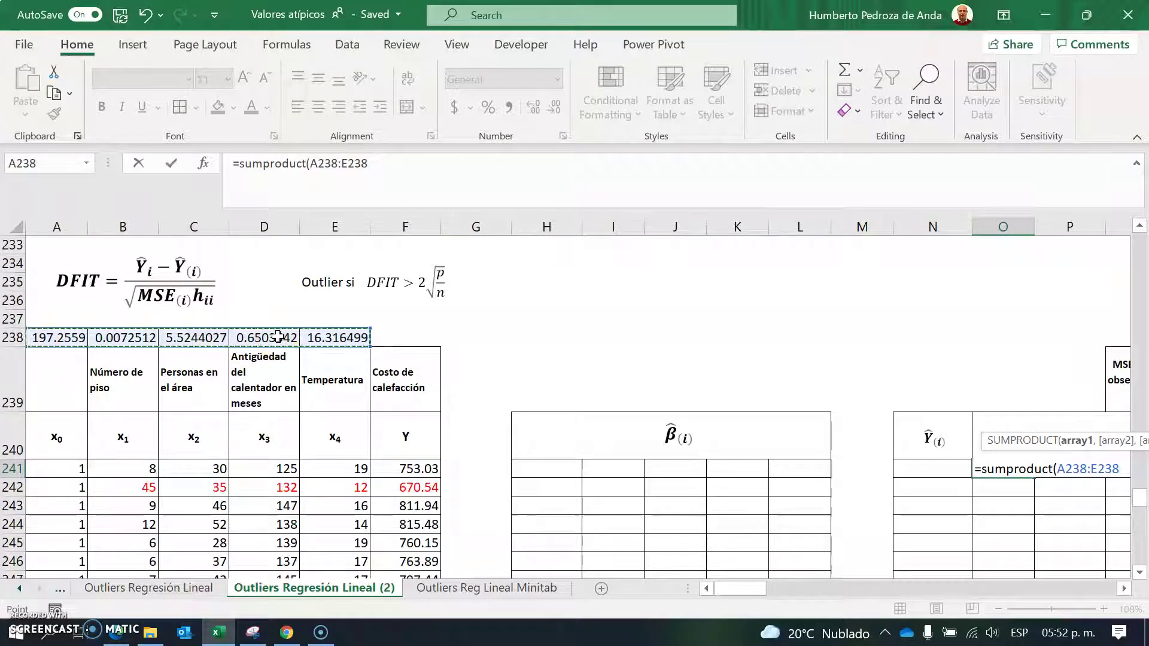
key(F4)
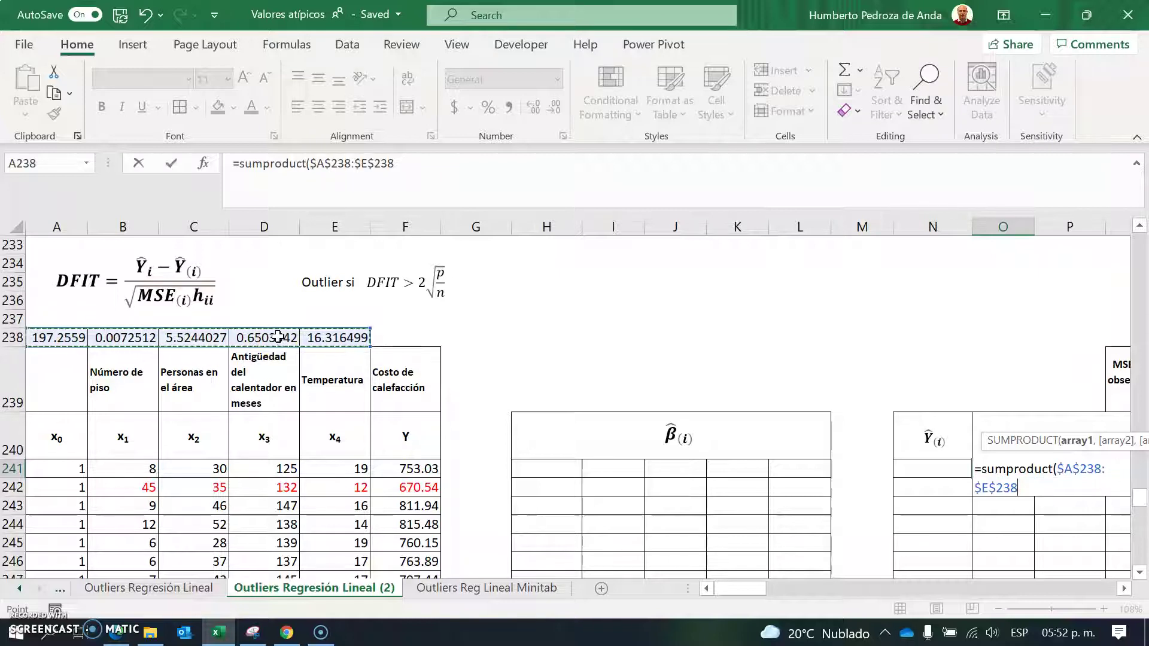
text(,)
click(269, 335)
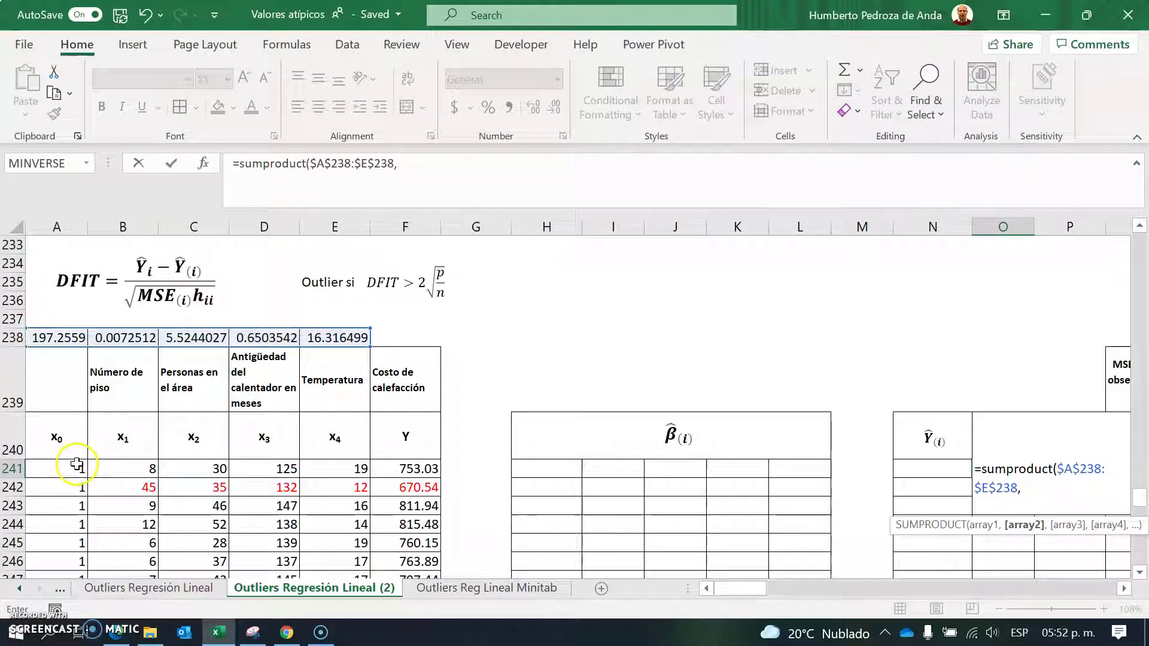
drag(65, 472, 327, 472)
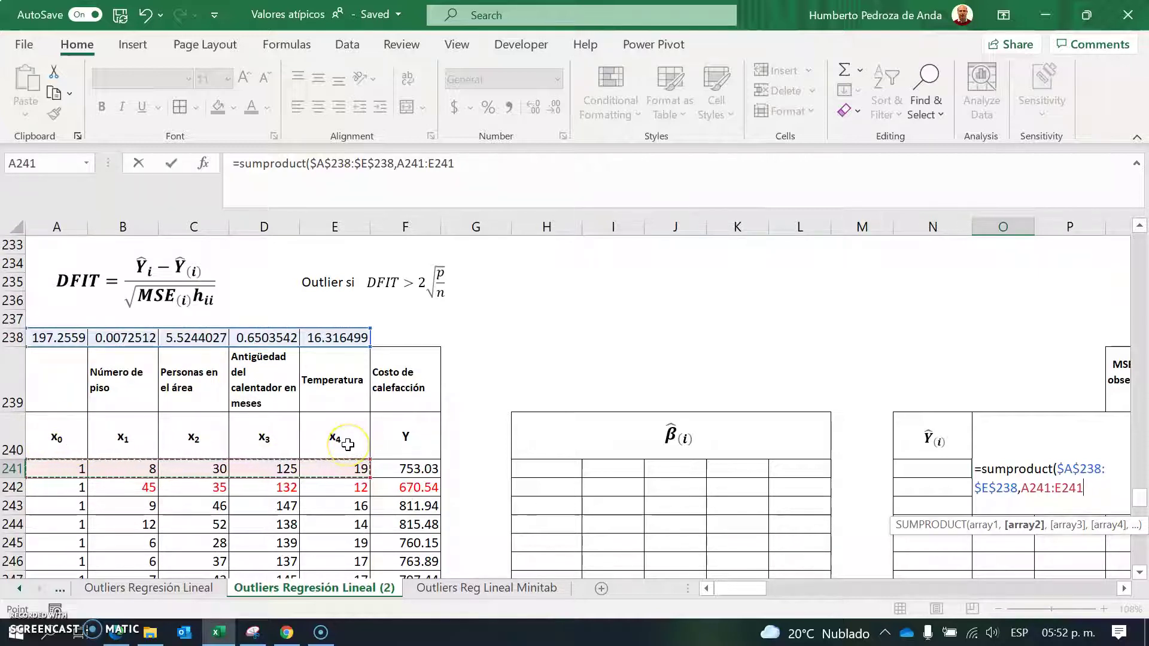
text())
key(Return)
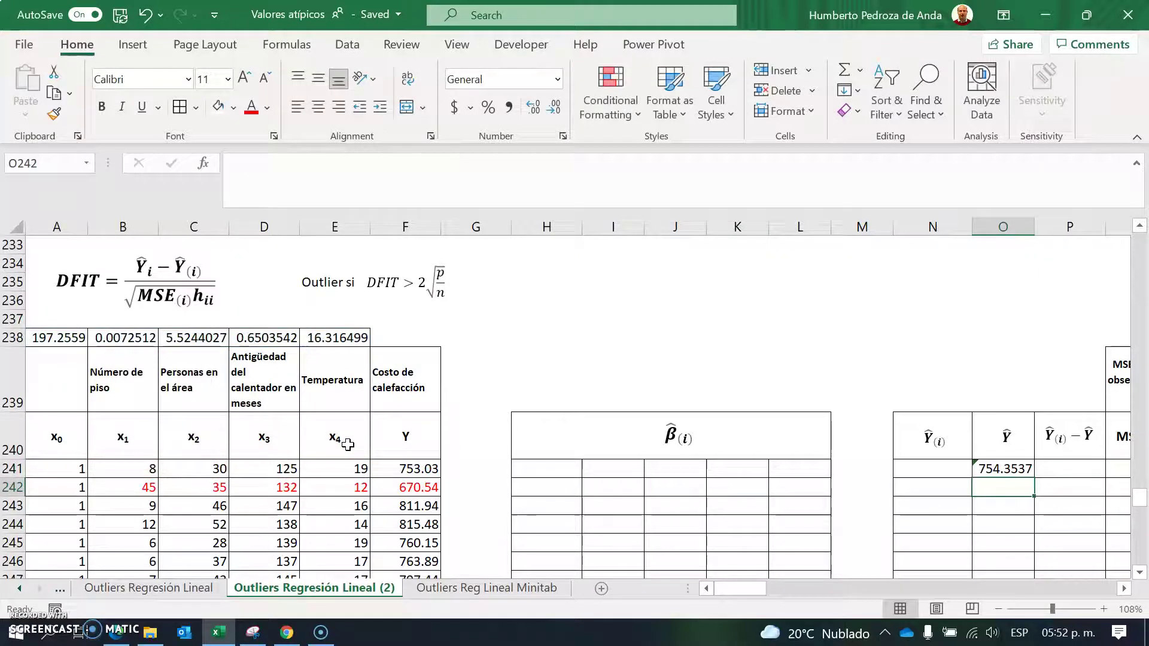
Step: Fill the Ŷ formula from O241 down to O252 for all twelve observations
click(999, 466)
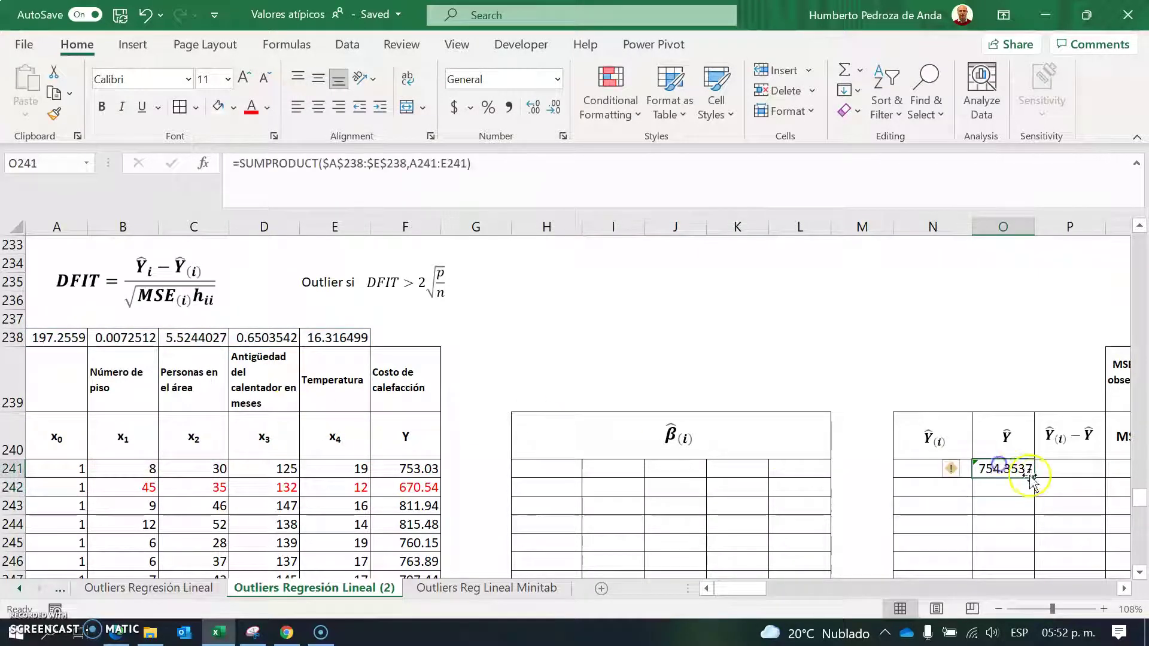
drag(1034, 478, 991, 282)
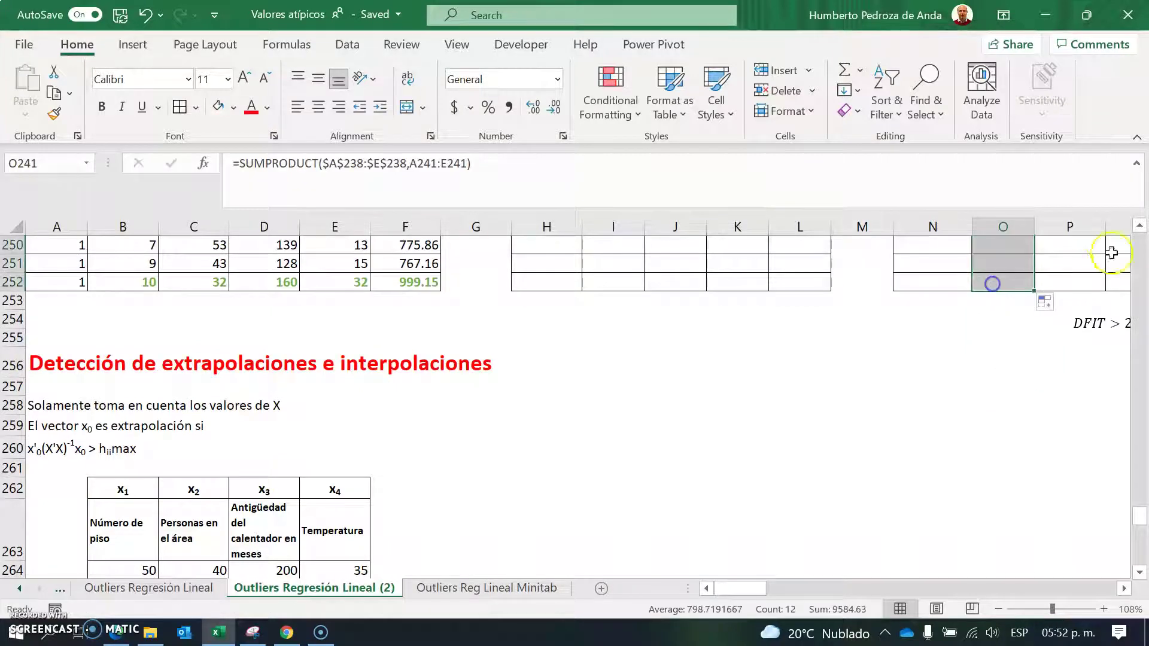
click(1140, 226)
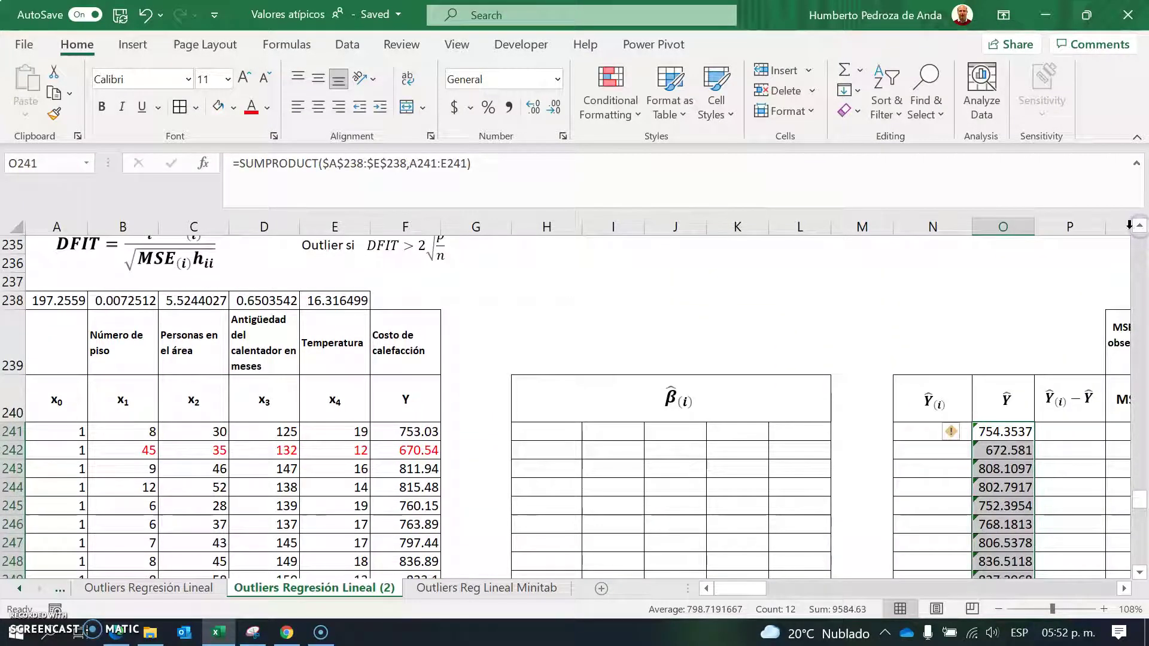
Step: Copy the coefficients β(1) to β(12) without each observation, B200:M204, from the Cook's distance section
click(573, 467)
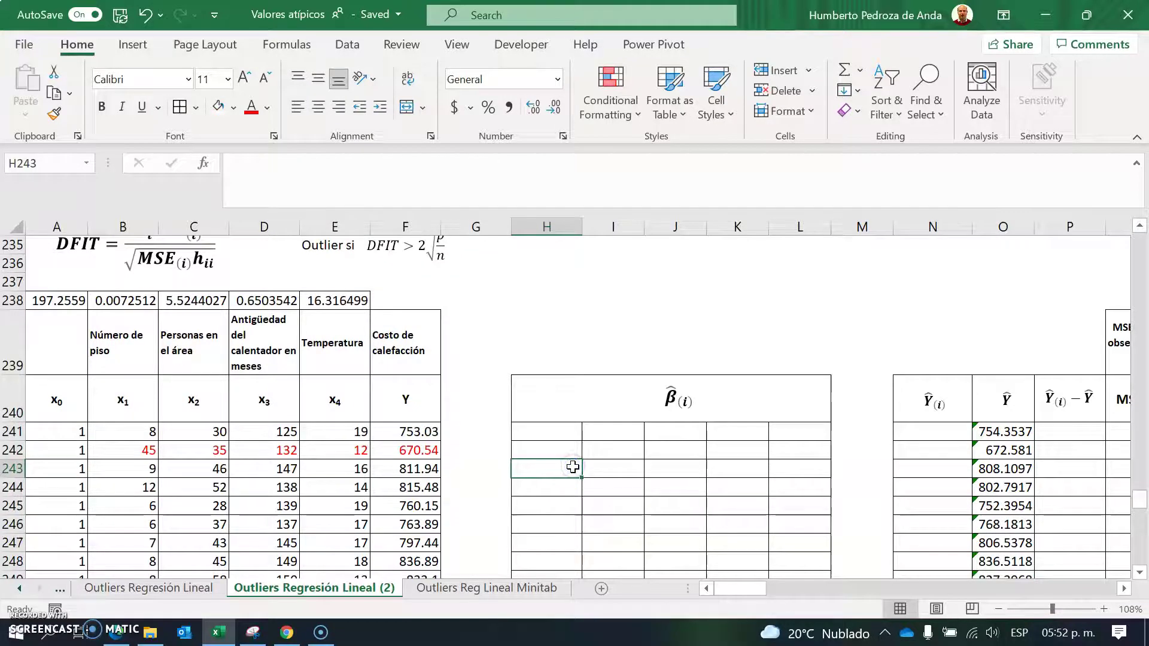
click(1140, 226)
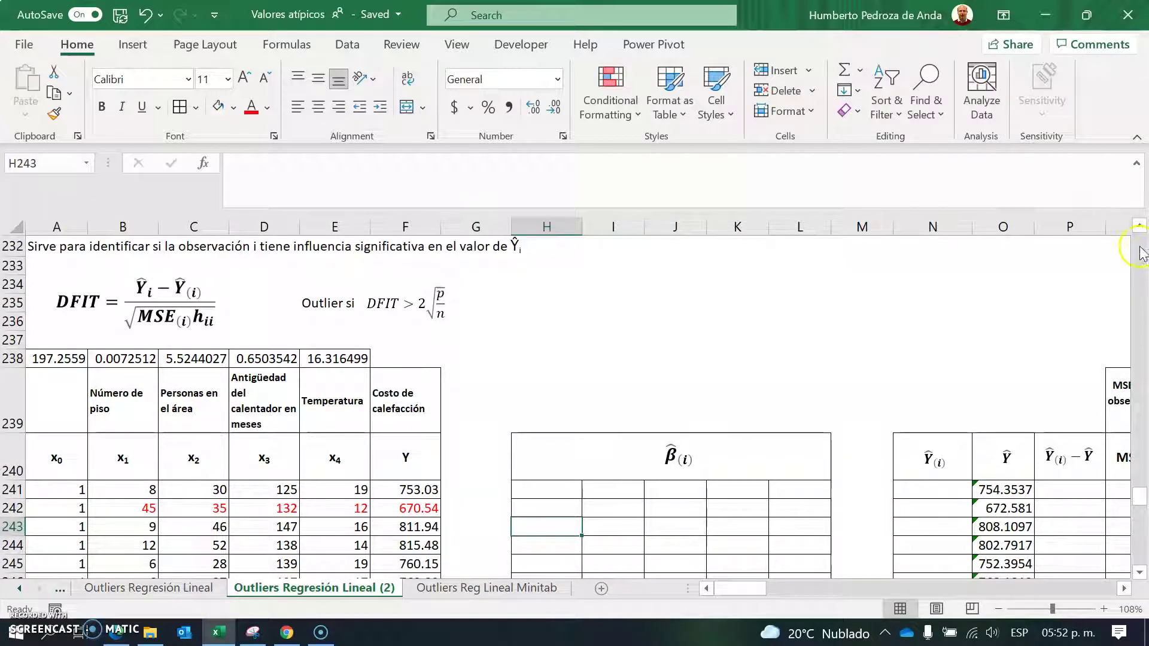
click(495, 380)
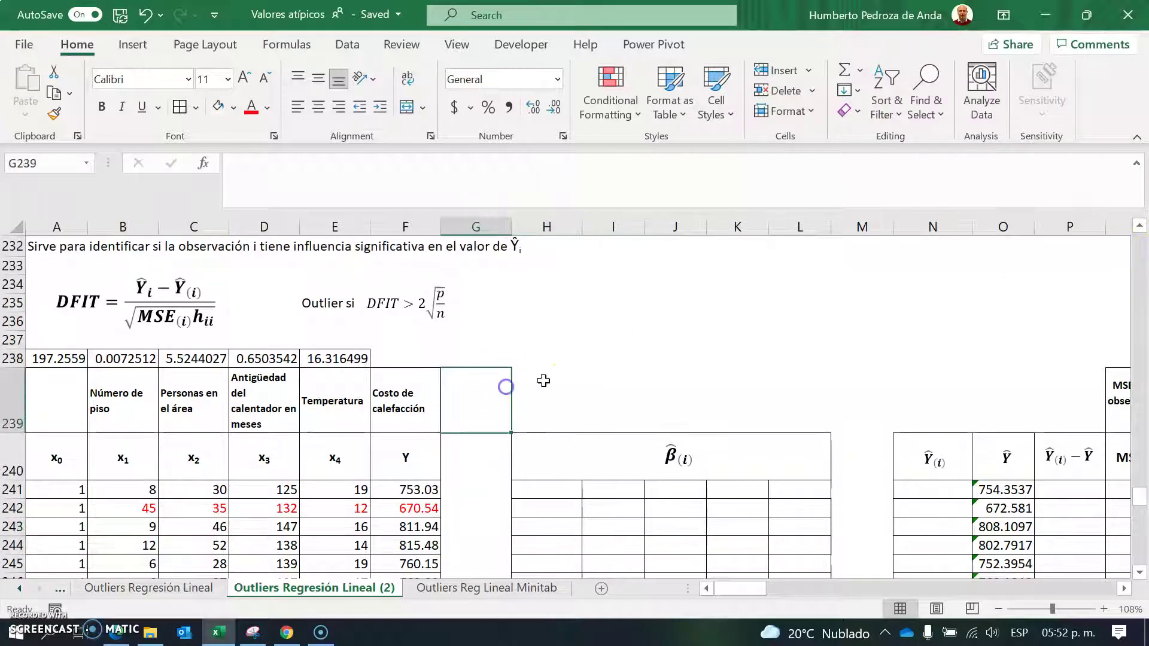
click(1139, 254)
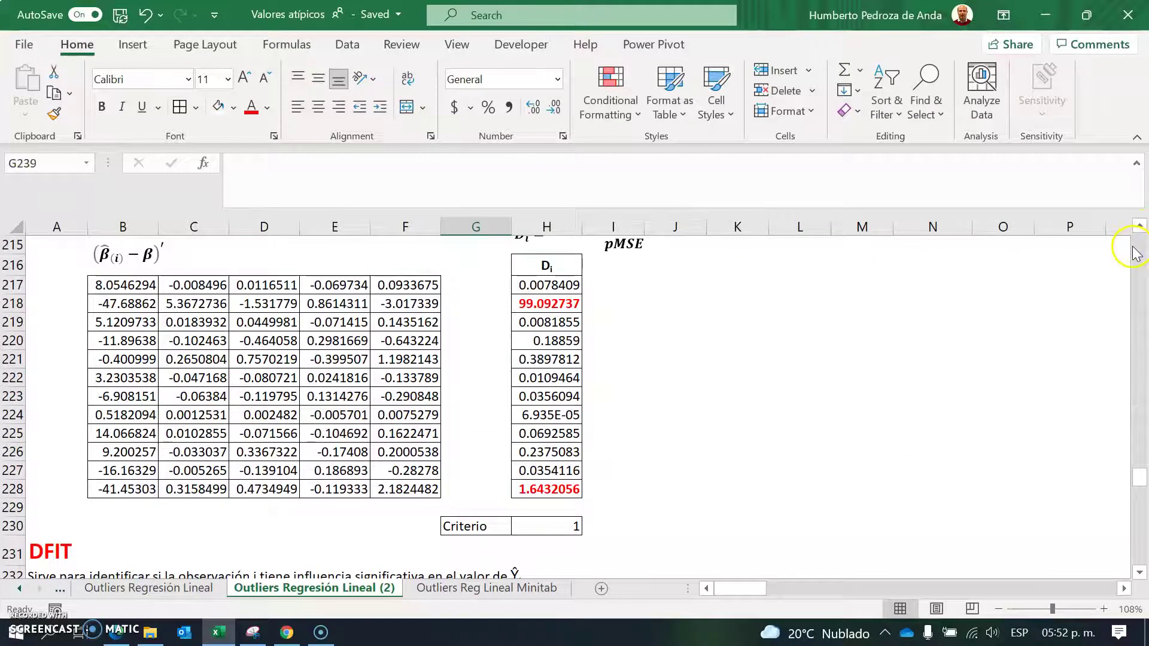
click(1139, 254)
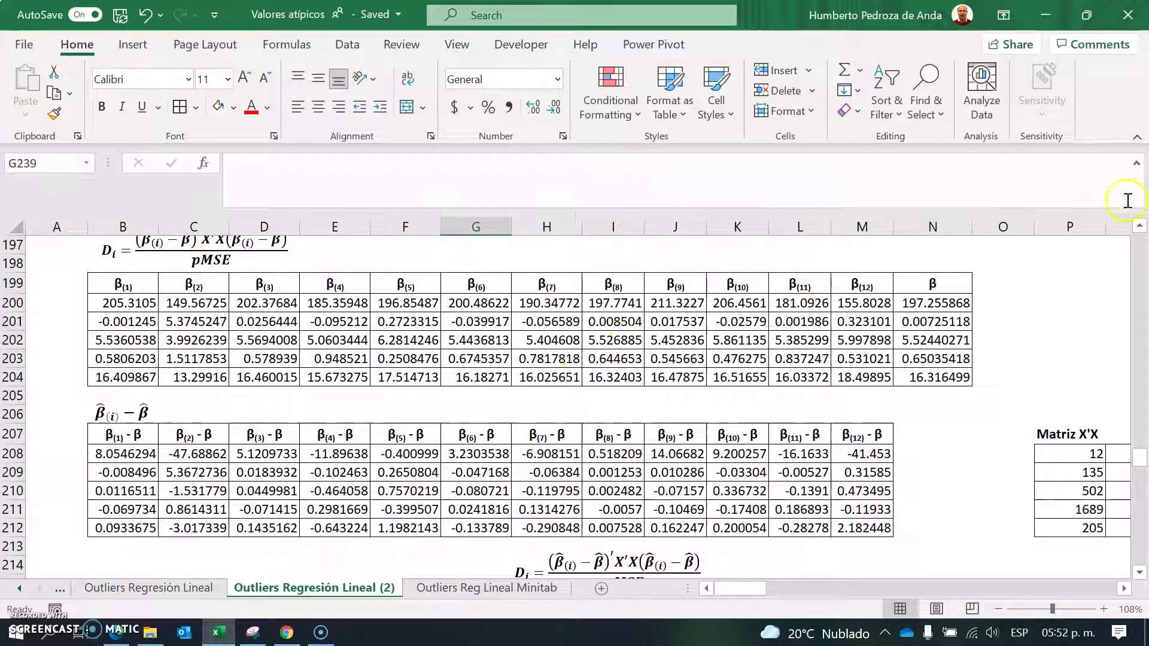
scroll(159, 334, up, 2)
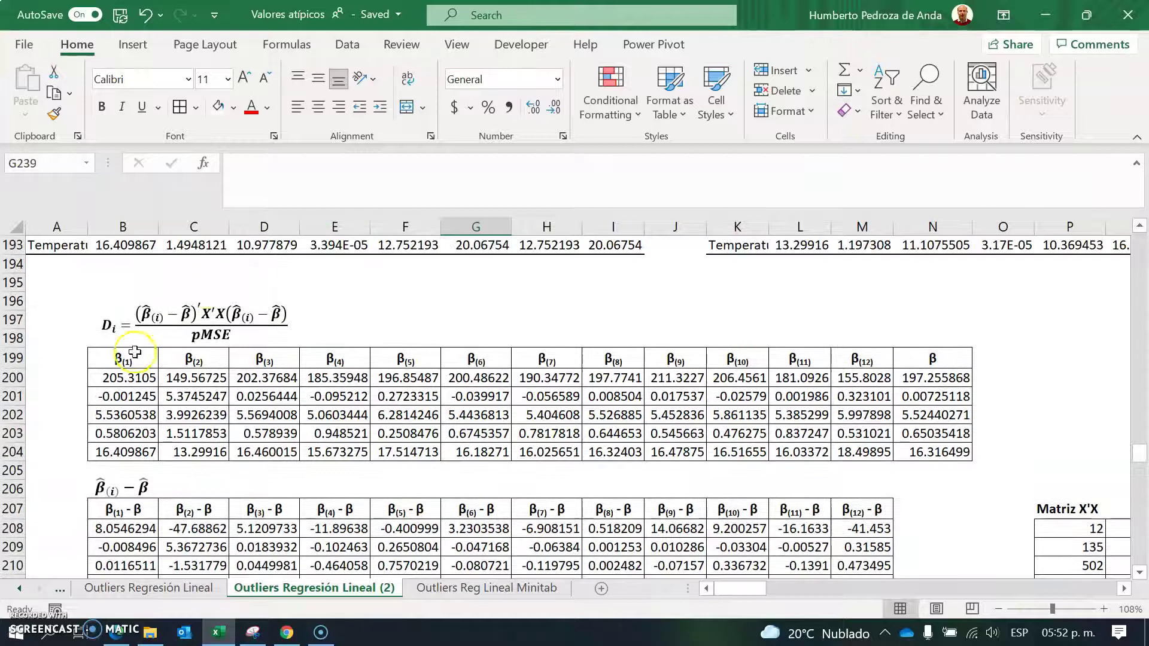
drag(119, 378, 502, 434)
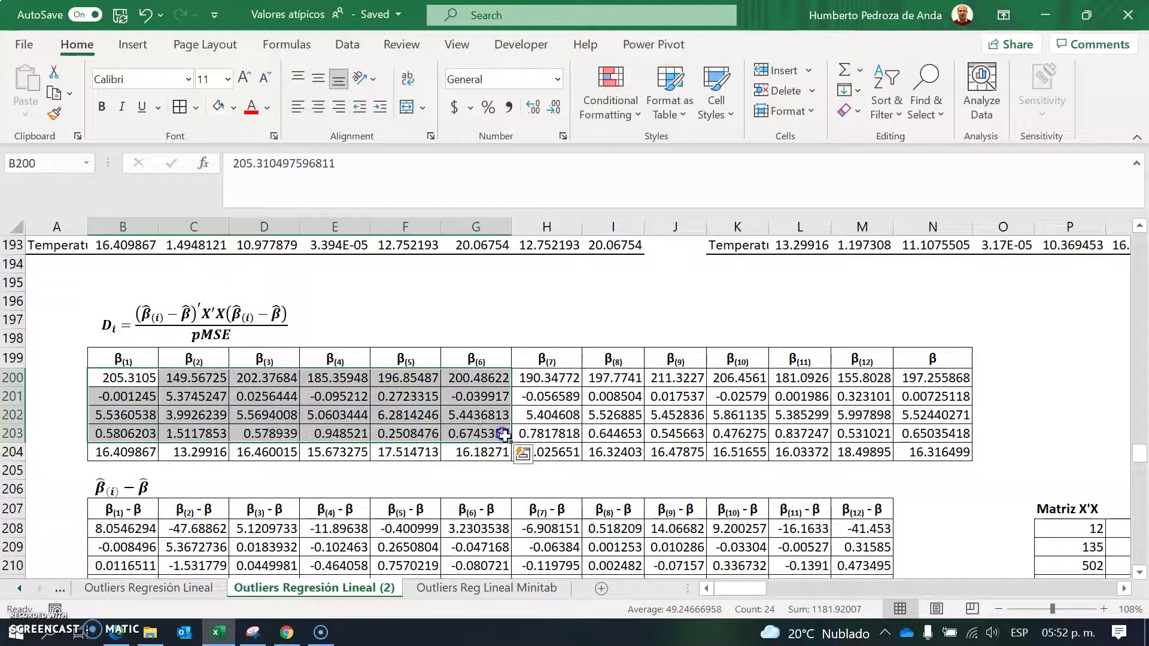
click(206, 396)
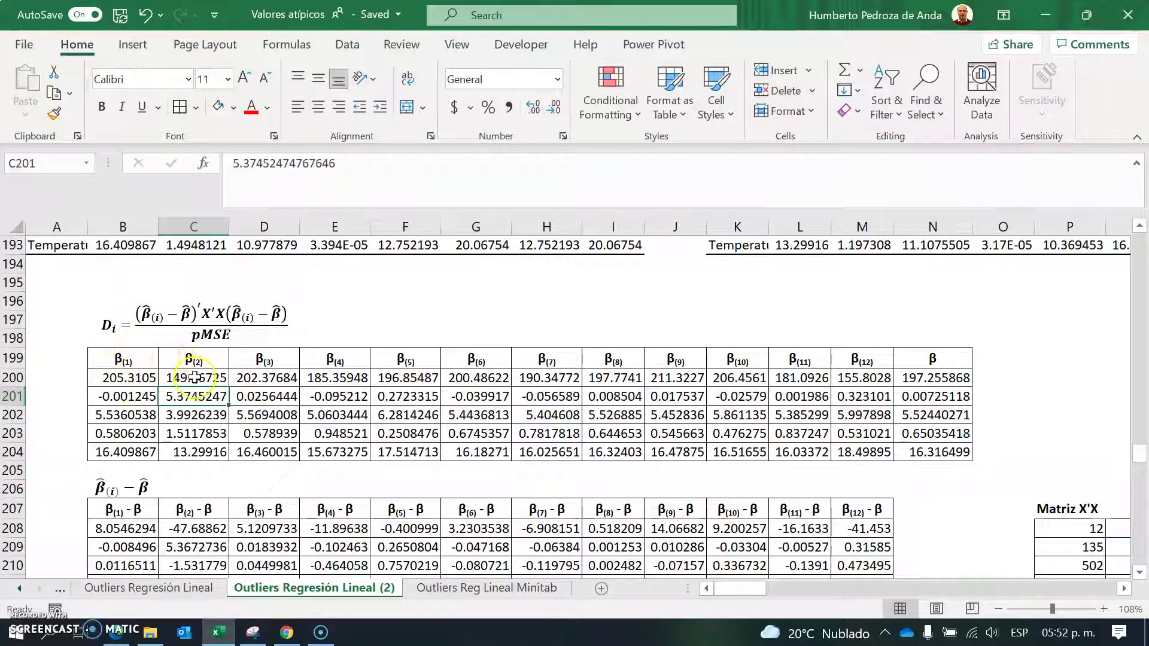
mouse_move(126, 381)
mouse_down()
mouse_move(201, 422)
mouse_move(635, 452)
mouse_move(876, 450)
mouse_up()
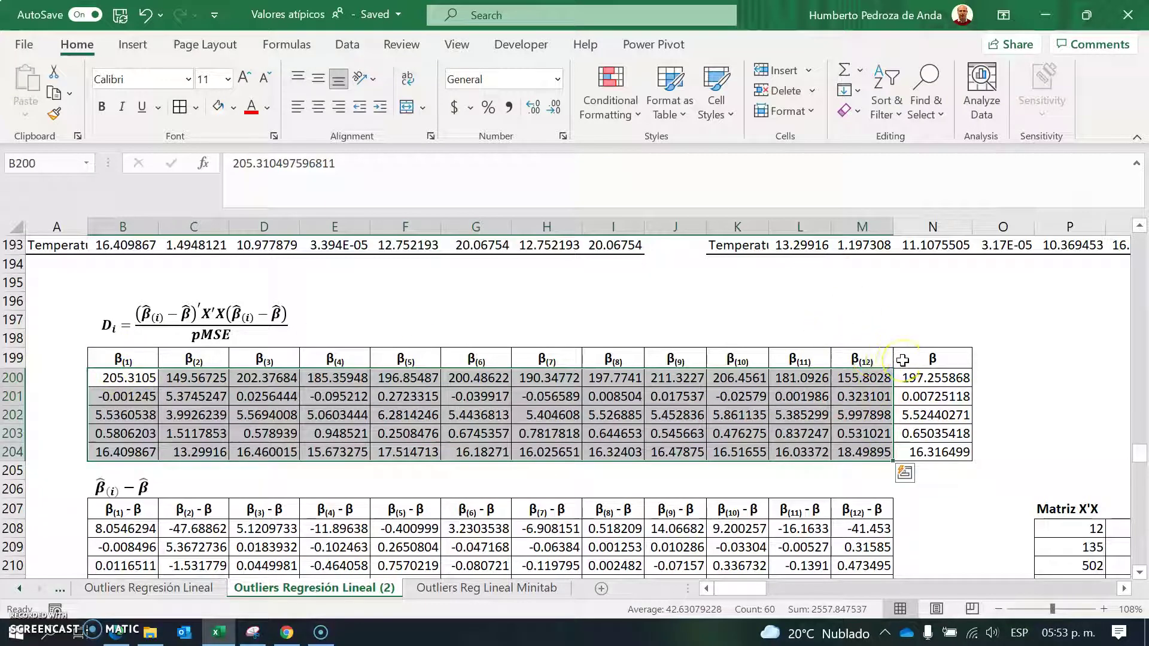
key(ctrl+c)
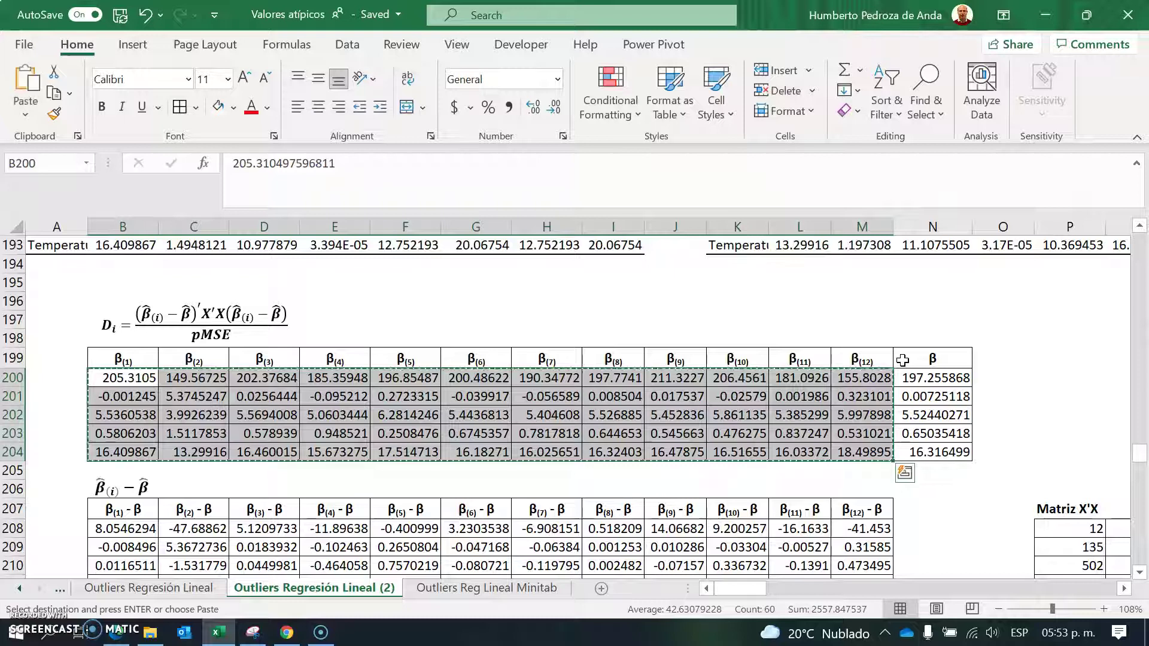
Step: Paste the copied coefficients transposed into the β̂(i) block of the DFIT table, starting at H241
click(1139, 575)
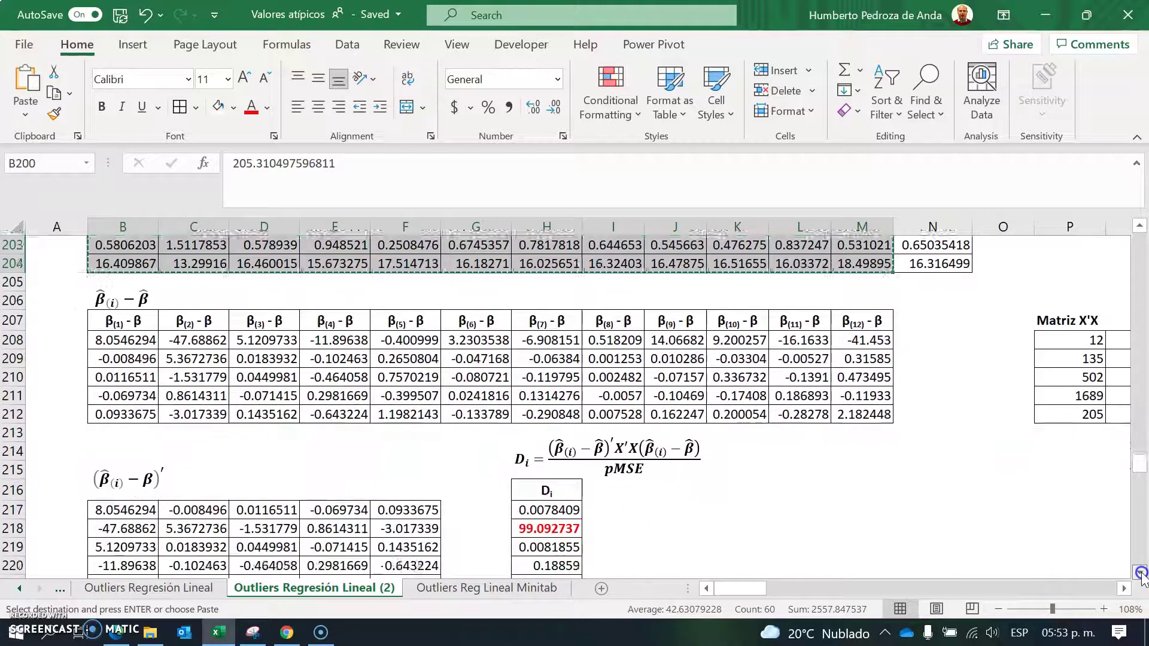
drag(1141, 573, 1141, 572)
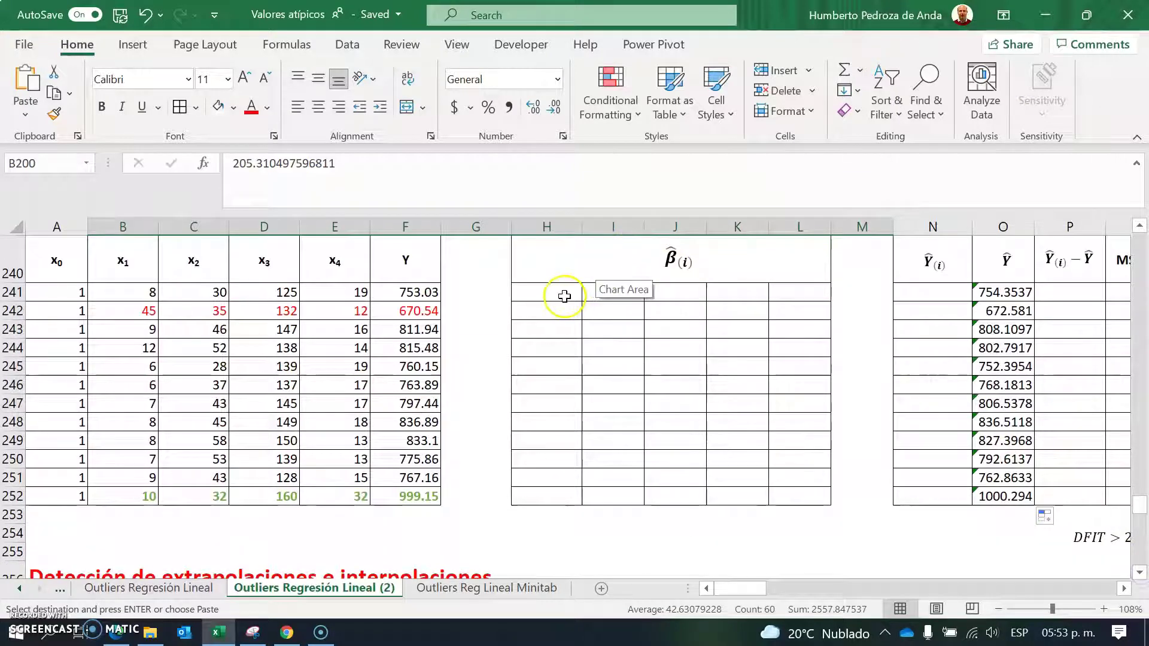
click(564, 296)
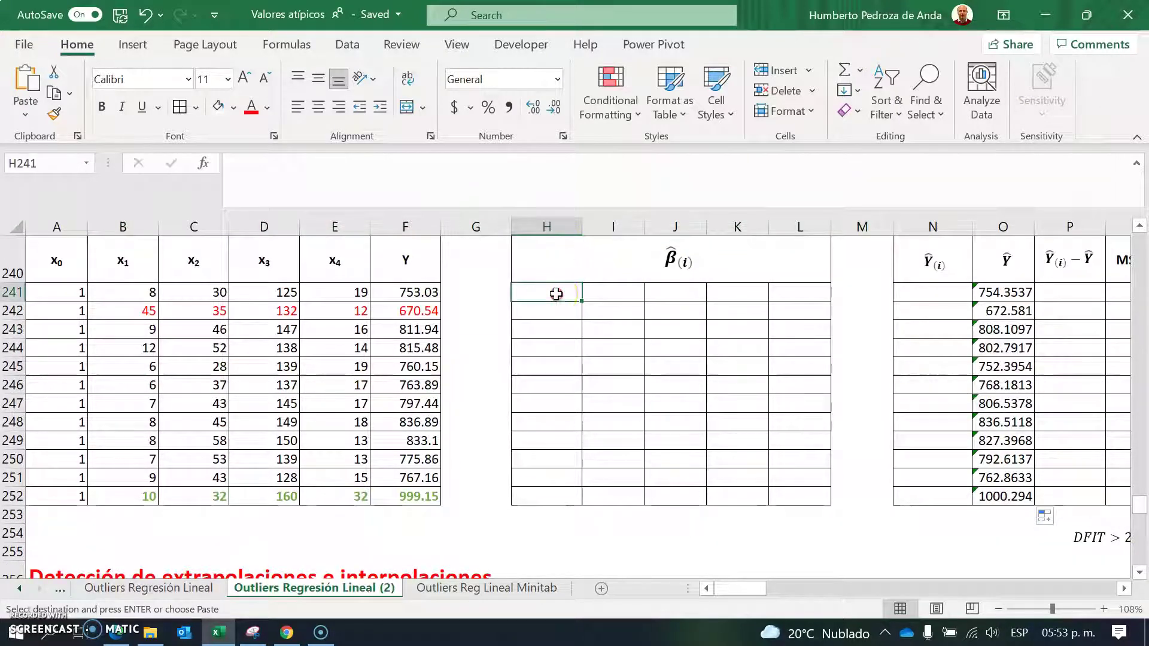
right_click(555, 293)
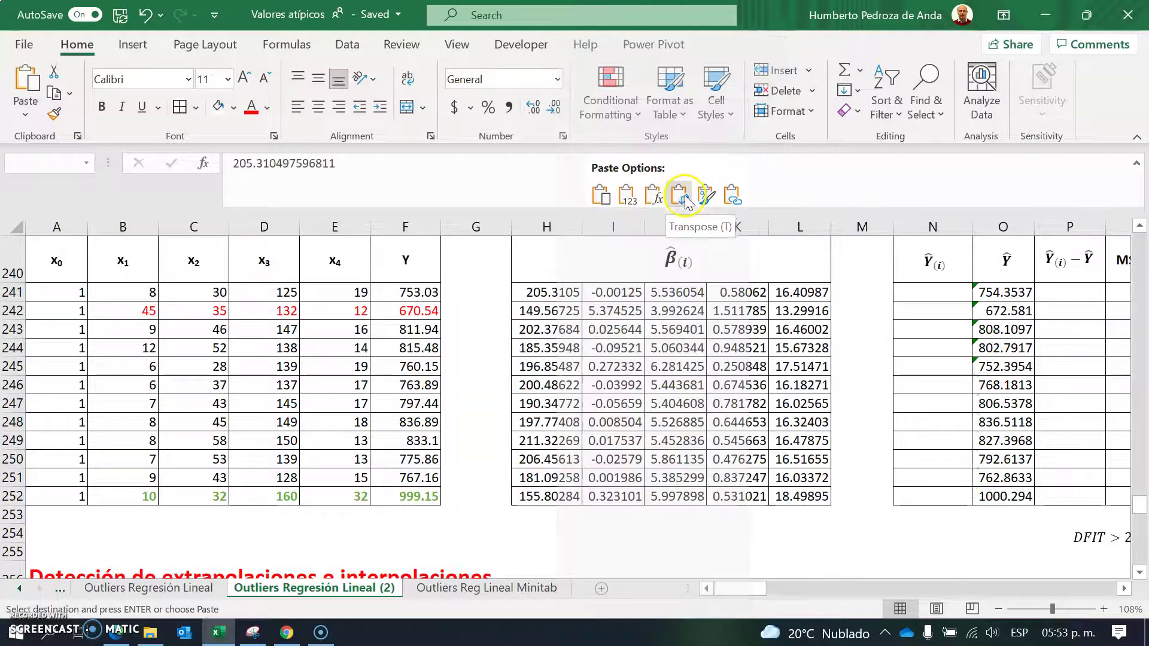
click(680, 195)
click(591, 362)
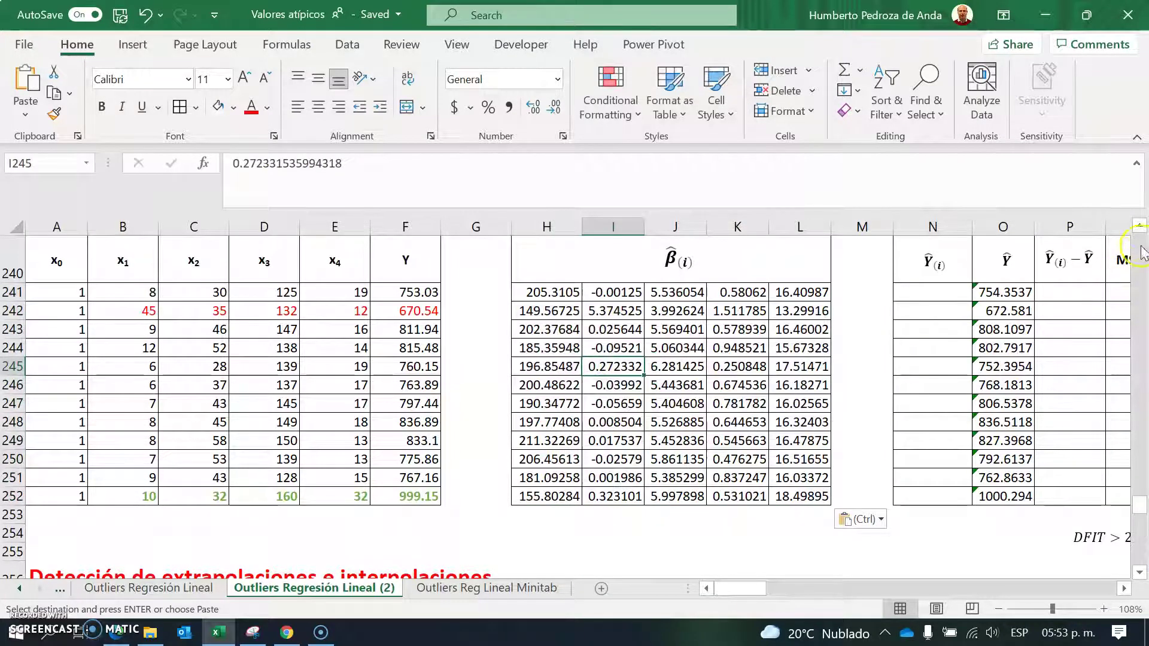
Step: Enter =SUMPRODUCT(H241:L241,A241:E241) in N241 to calculate Ŷ(i) for the first observation
click(1139, 227)
click(1139, 228)
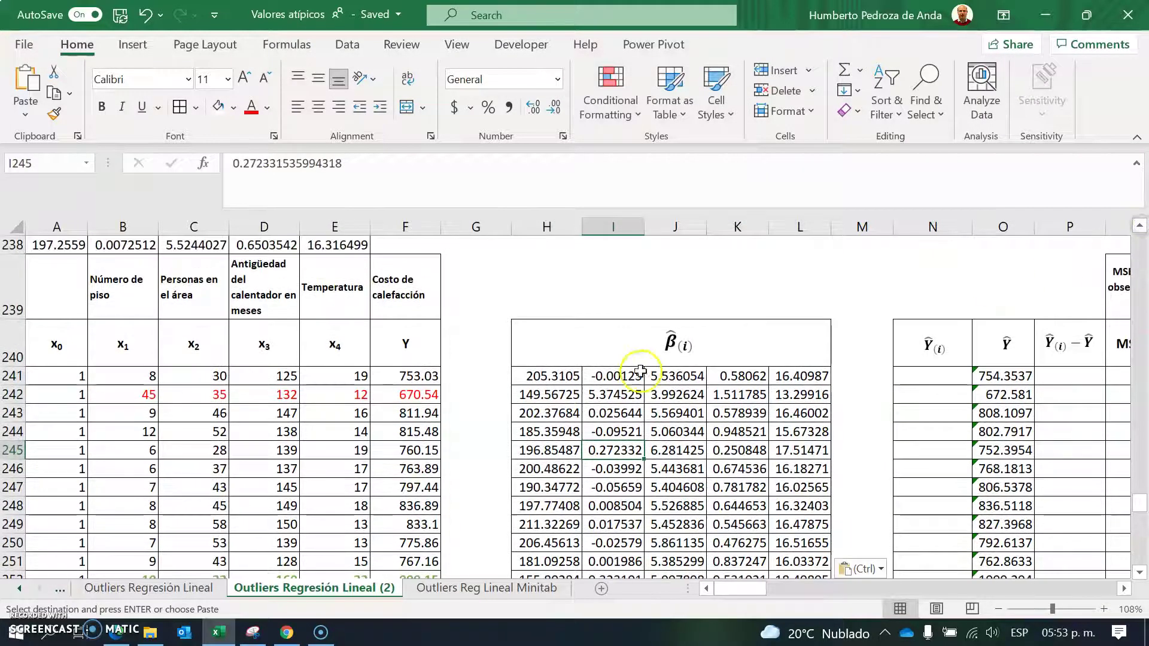
click(542, 377)
click(548, 397)
click(560, 413)
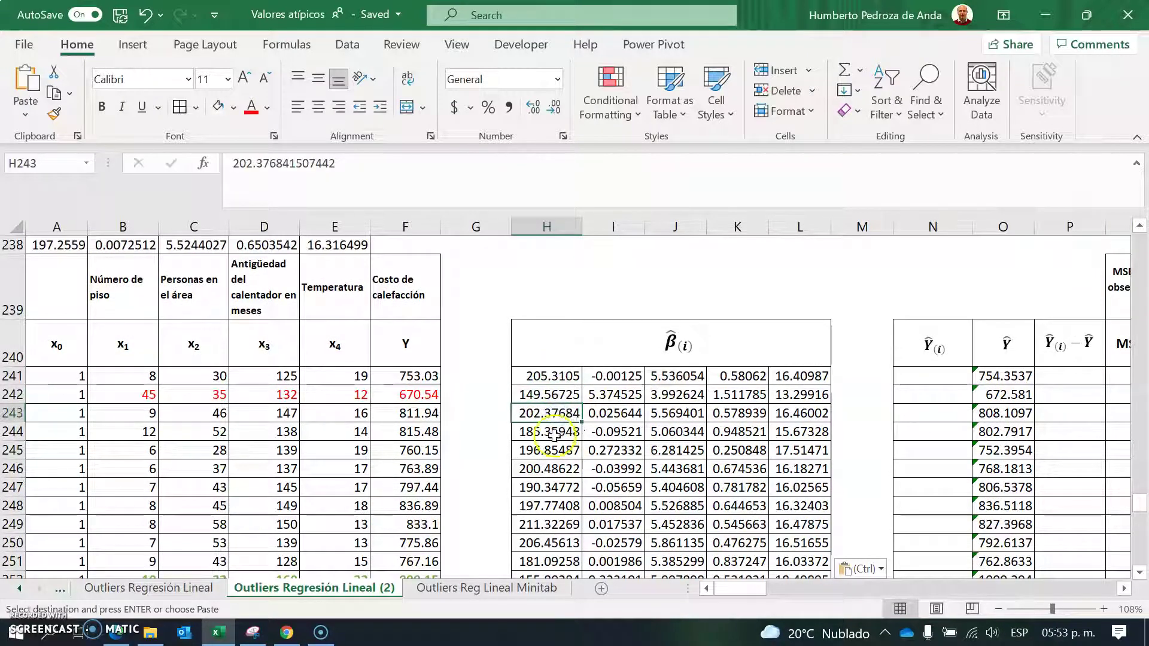
click(907, 378)
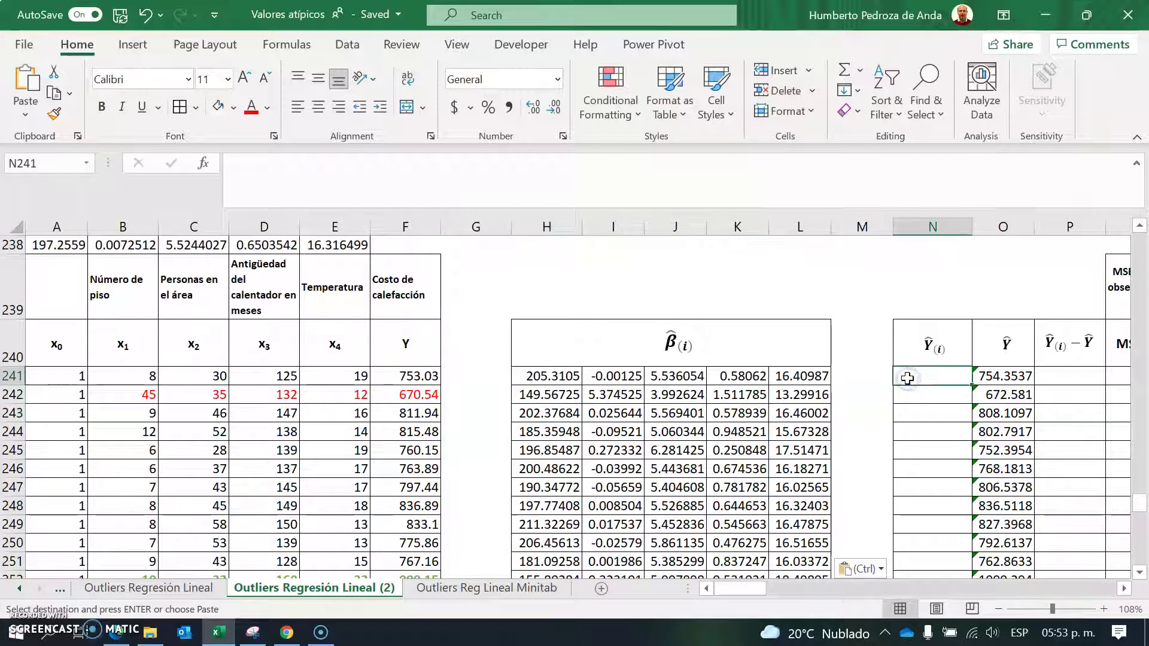
text(=)
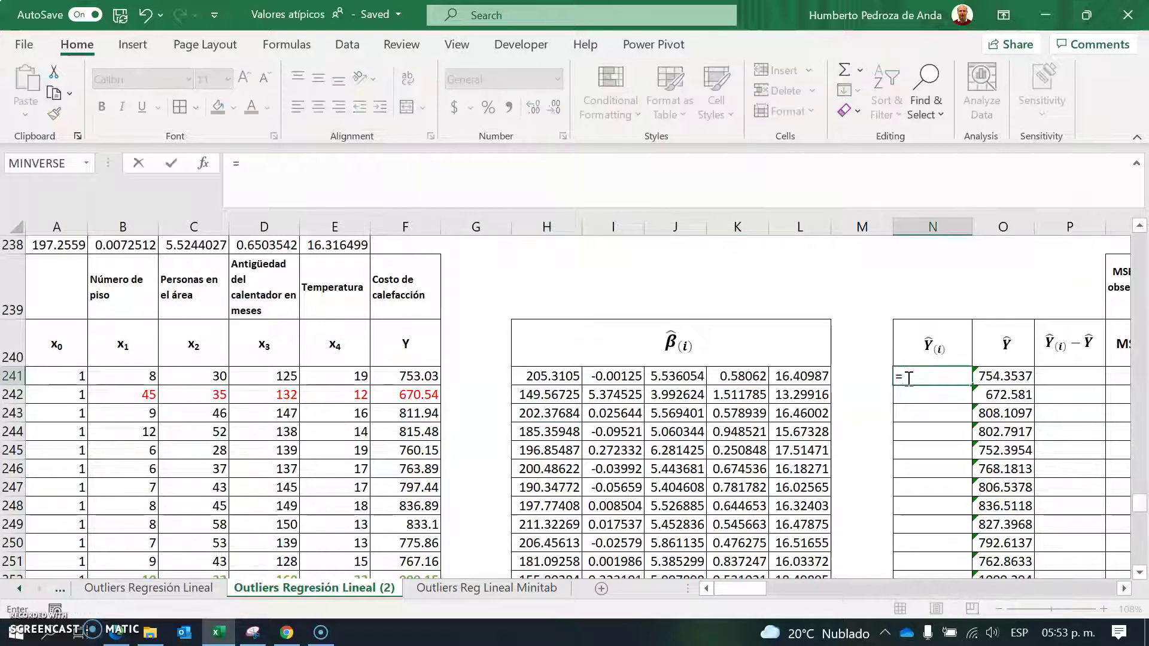
text(sumproduct()
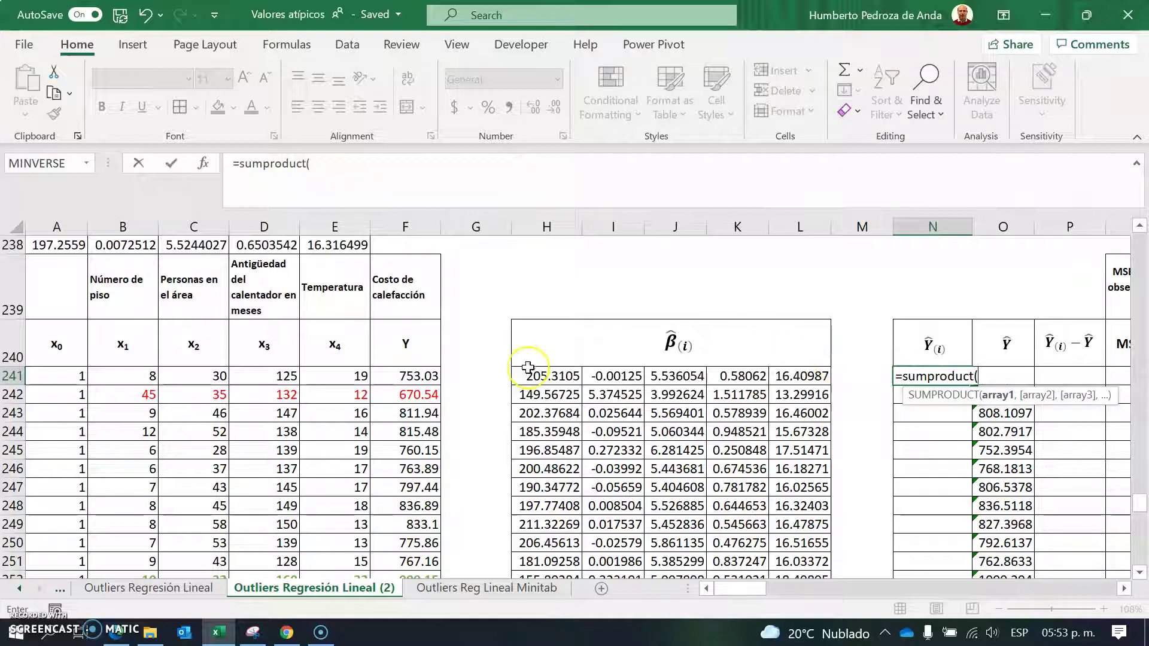
drag(531, 376, 789, 380)
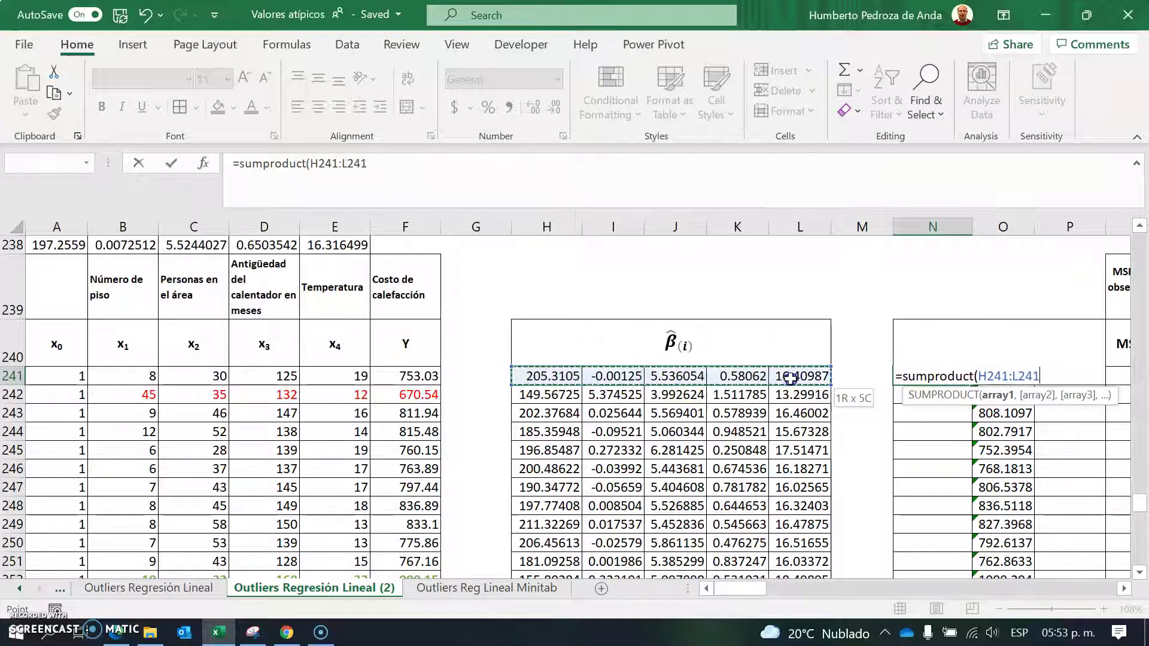
text(,)
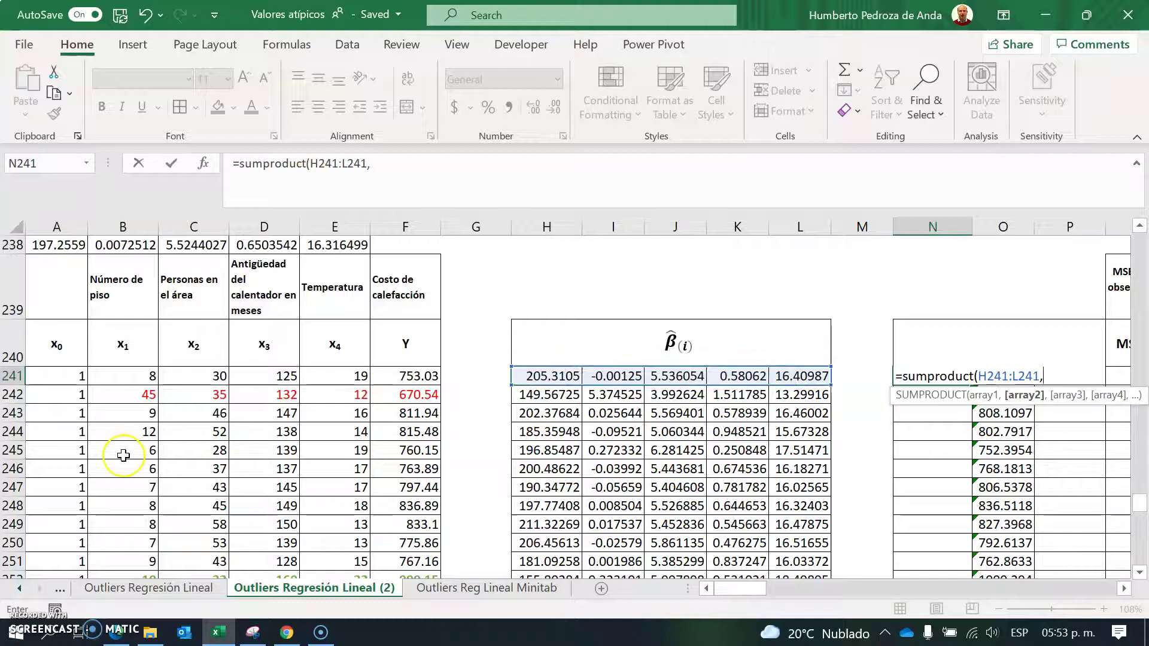
drag(56, 376, 327, 373)
text())
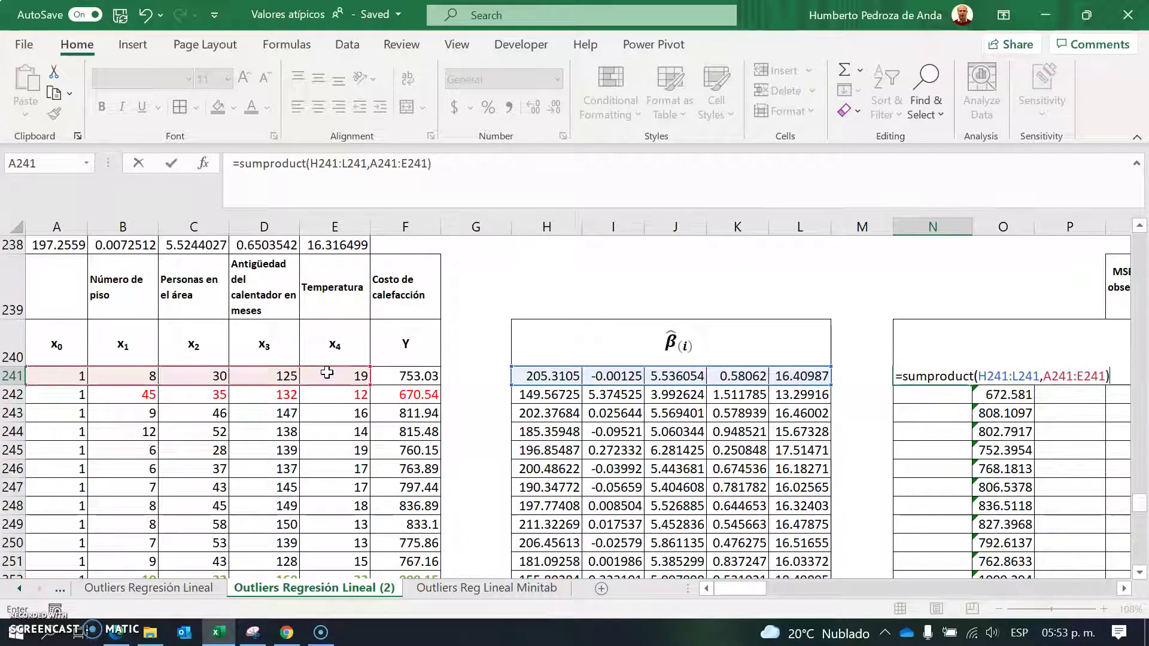
key(Return)
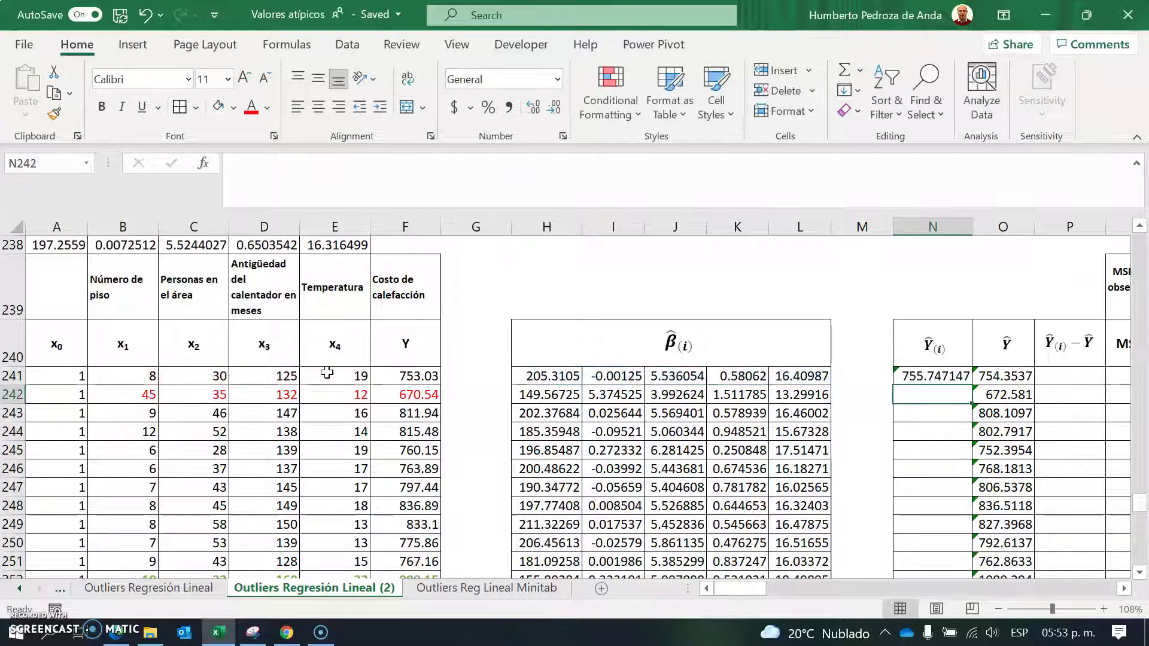
Step: Fill the Ŷ(i) formula from N241 down to N252 for all twelve observations
click(935, 384)
drag(972, 386, 970, 498)
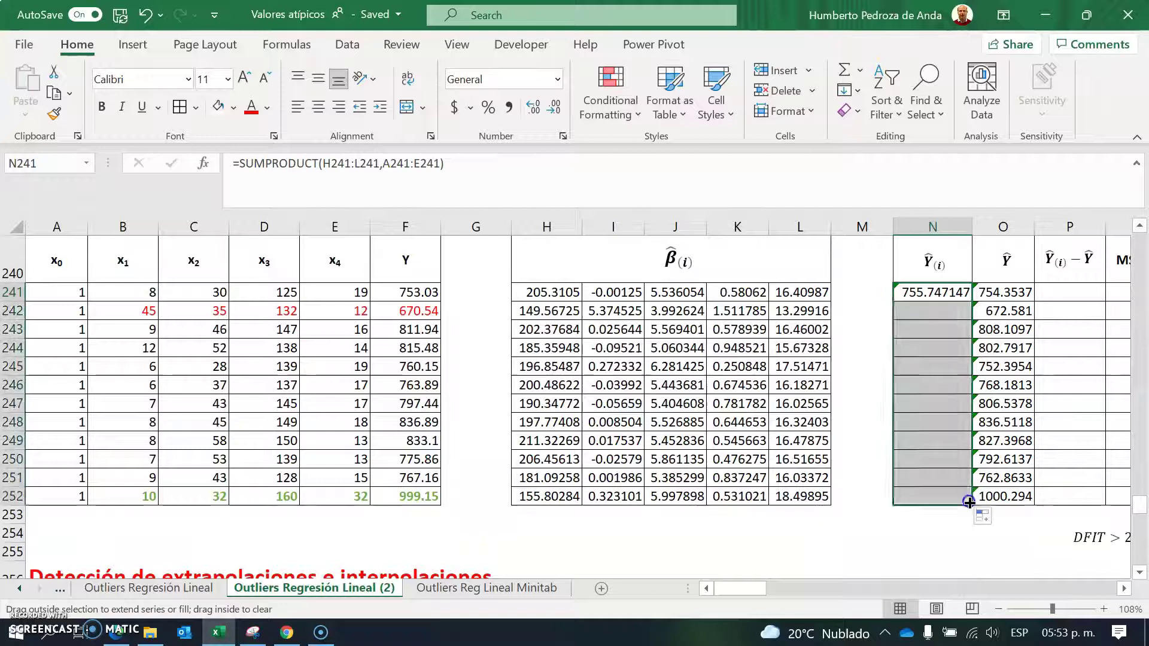
click(922, 383)
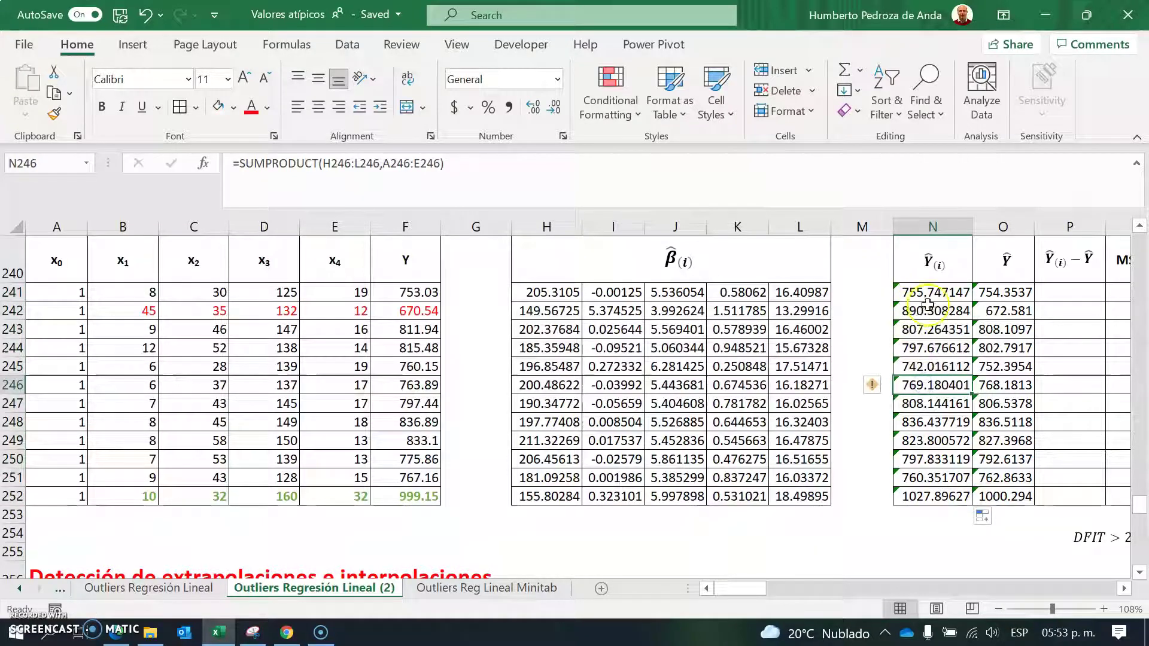
Step: Check the copied Ŷ(i) formulas row by row down column N of the DFIT table
drag(934, 308, 933, 300)
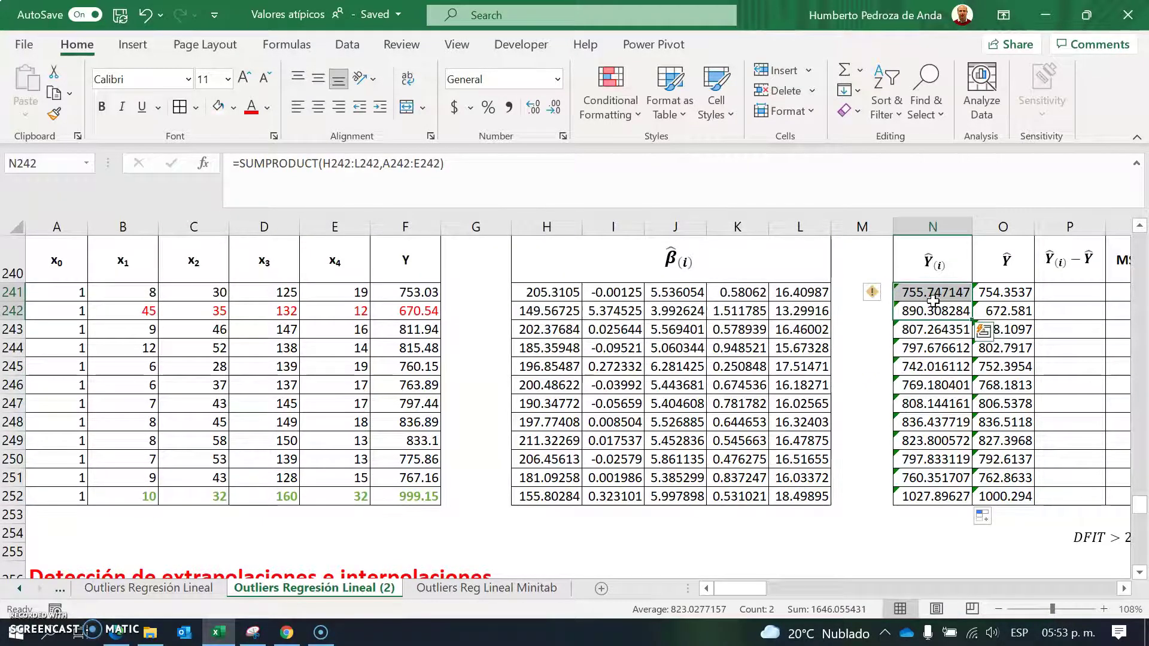
click(934, 299)
key(Down)
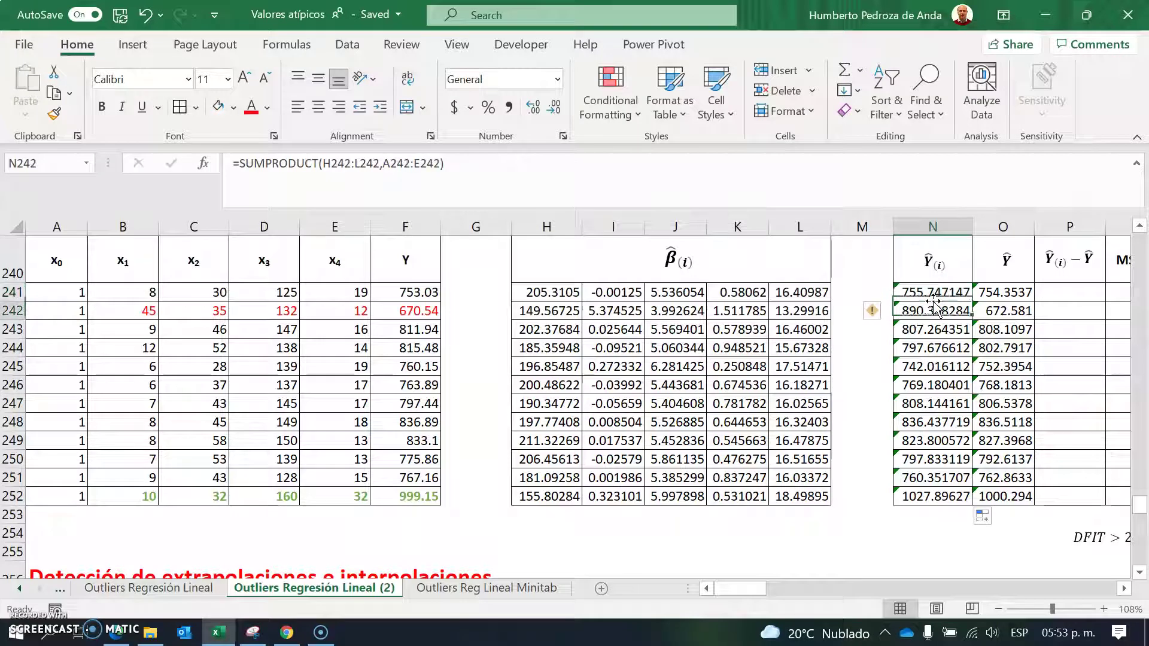
key(Down)
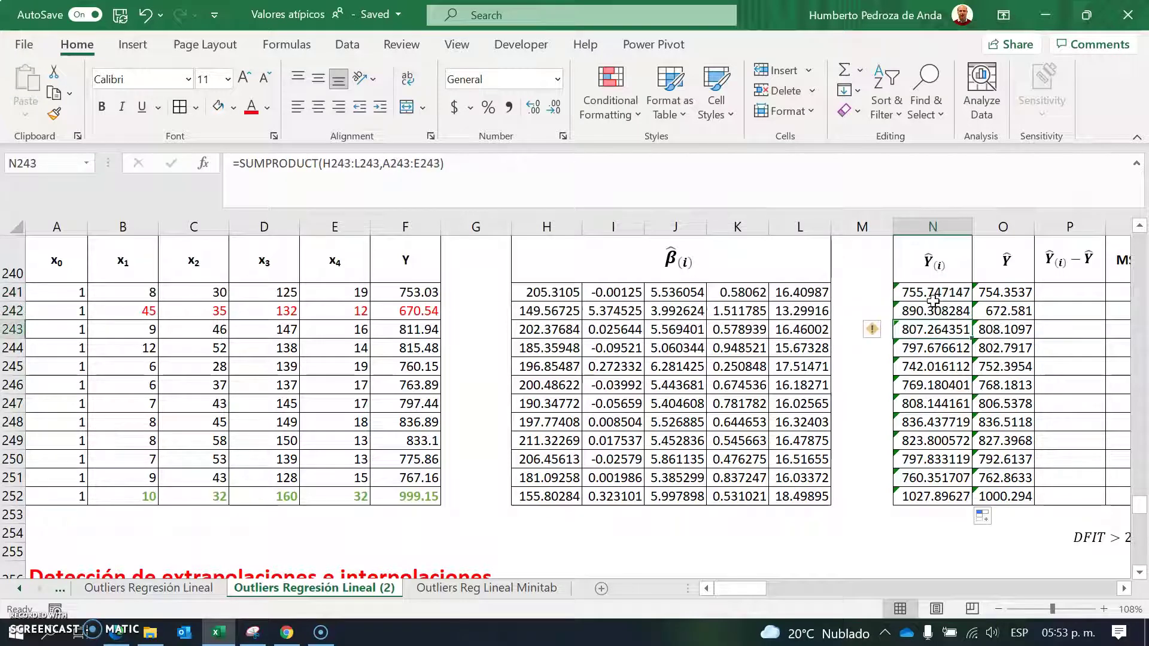
key(Down)
key(Down)
key(Down)
key(Down)
key(Down)
key(Down)
key(Down)
key(Down)
key(Down)
key(Down)
Step: Review the DFIT formula above the table to see which difference its numerator needs
key(Up)
key(Up)
key(Up)
key(Up)
key(Up)
key(Up)
key(Up)
key(Up)
key(Up)
key(Up)
key(Up)
key(Up)
key(Up)
key(Up)
key(Up)
key(Up)
key(Up)
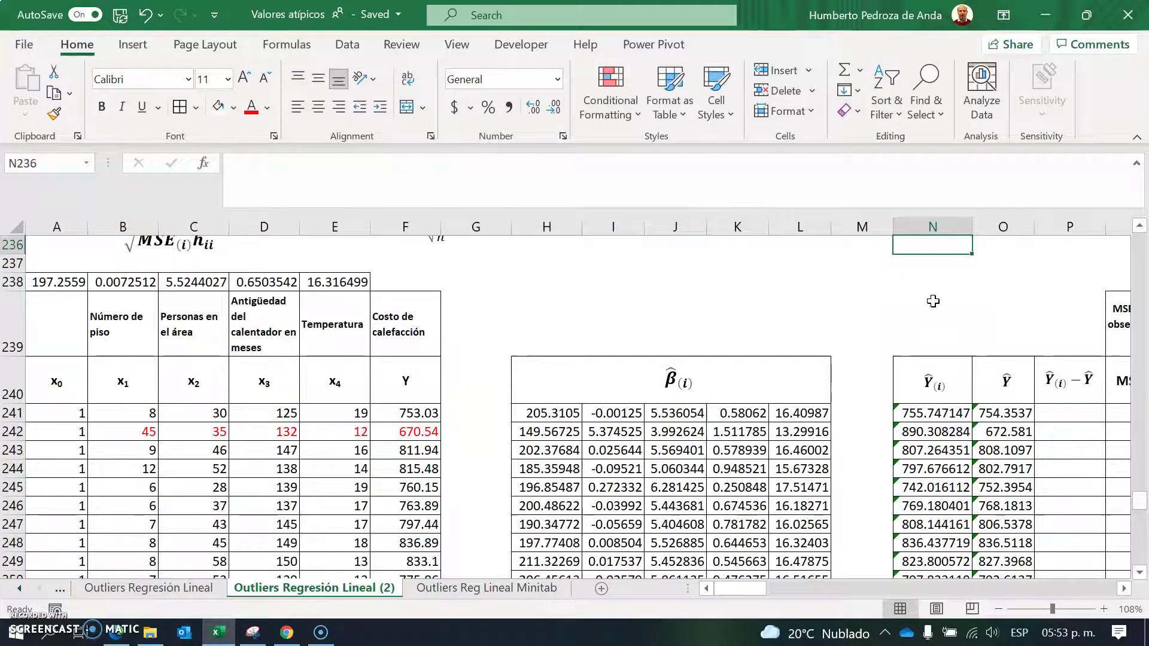
key(Up)
key(Up)
key(Up)
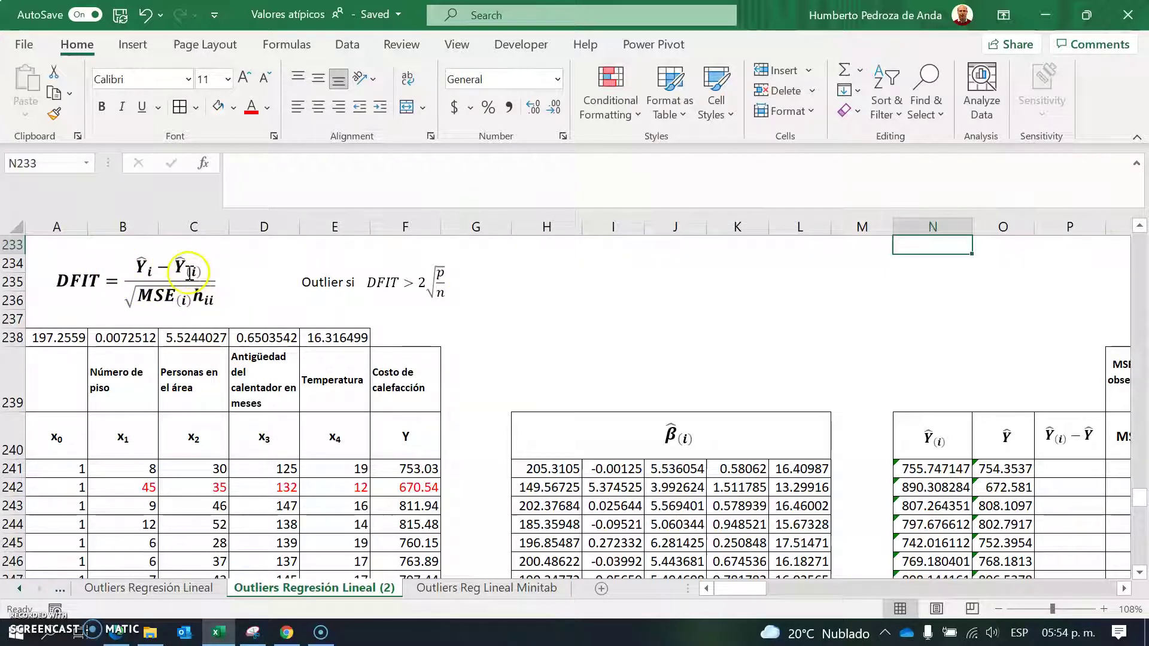
Step: Enter =O241-N241 in P241 to calculate the difference between the two fitted values for the first observation
click(1124, 589)
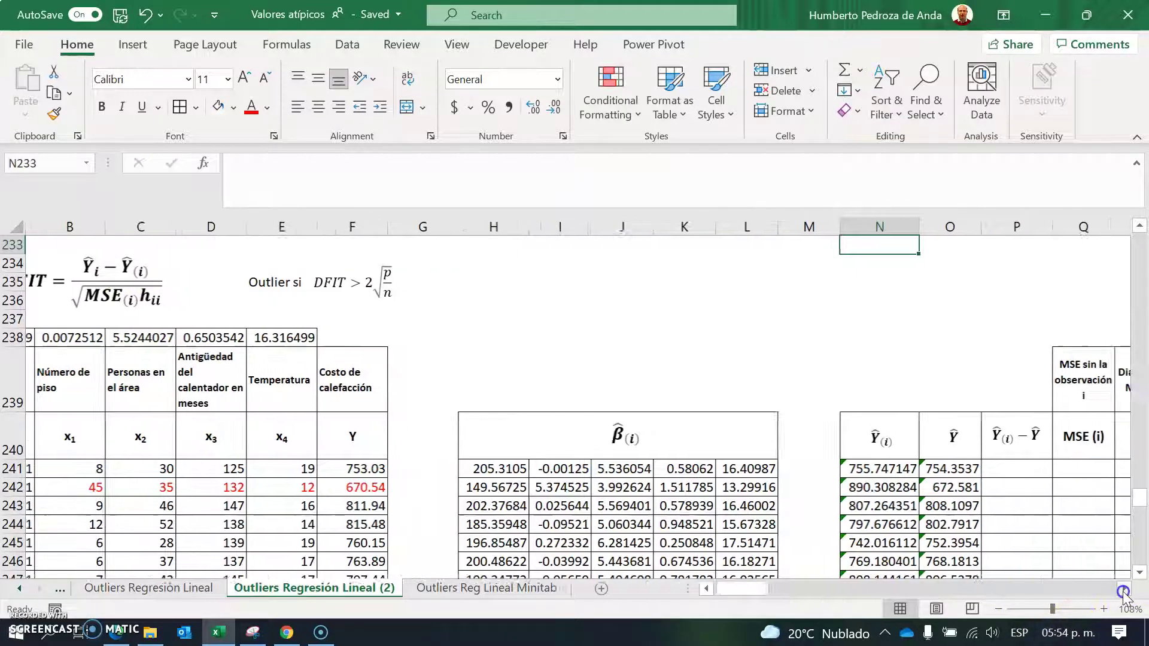
click(1124, 590)
click(1124, 590)
click(853, 468)
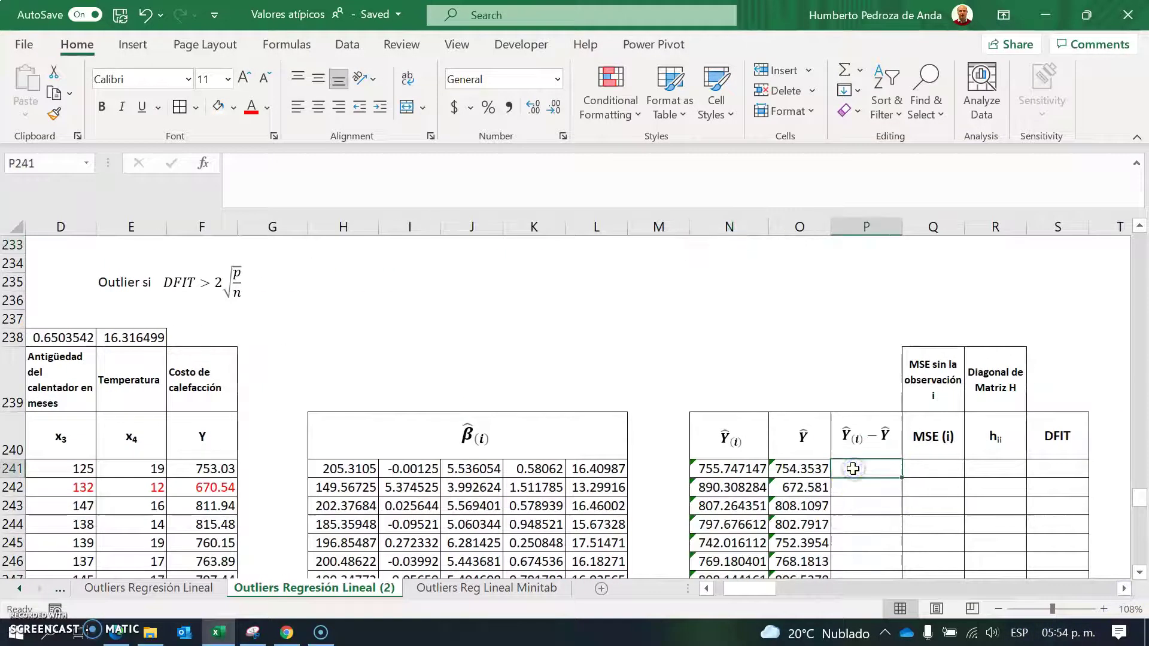
text(=)
click(805, 469)
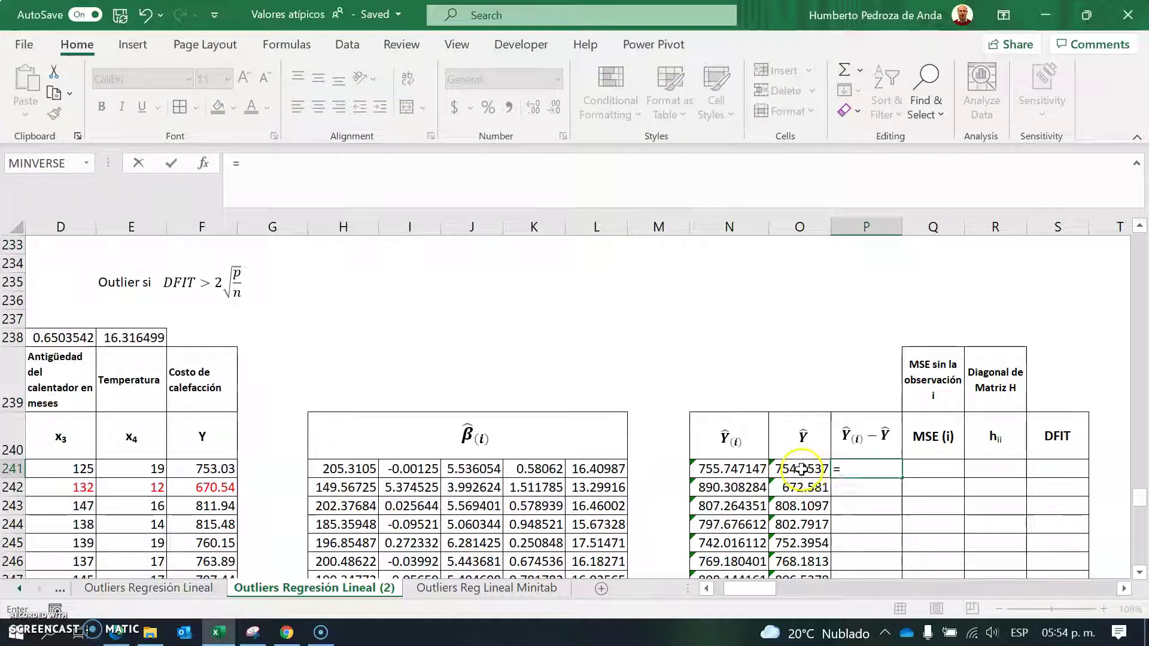
text(-)
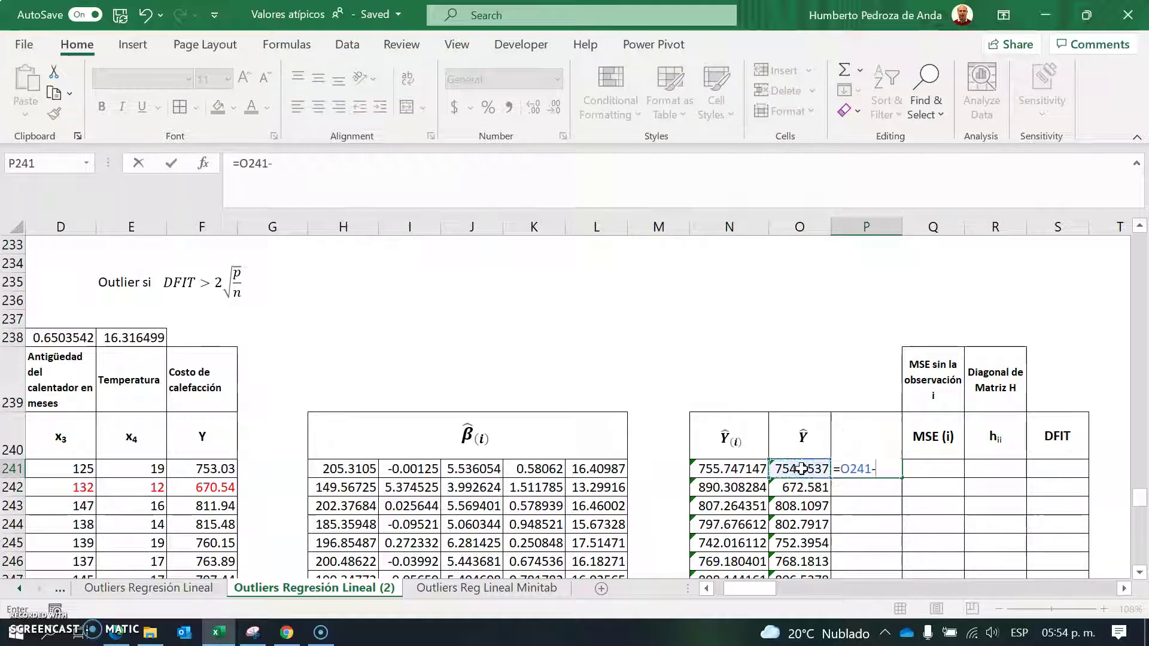
click(715, 471)
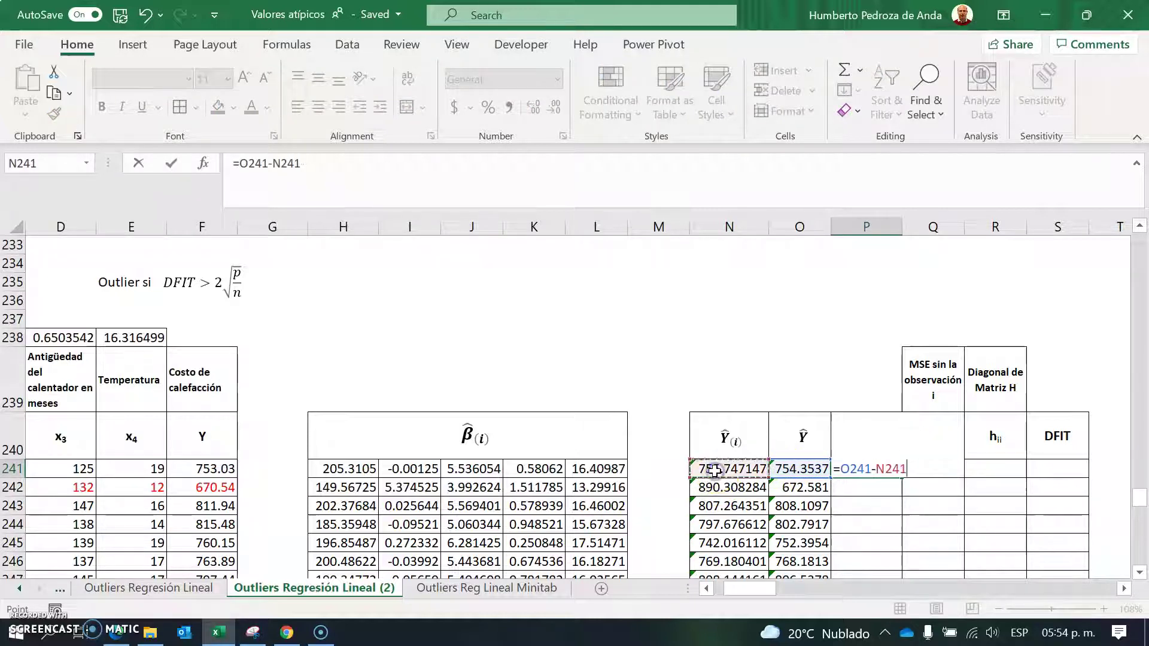
key(Return)
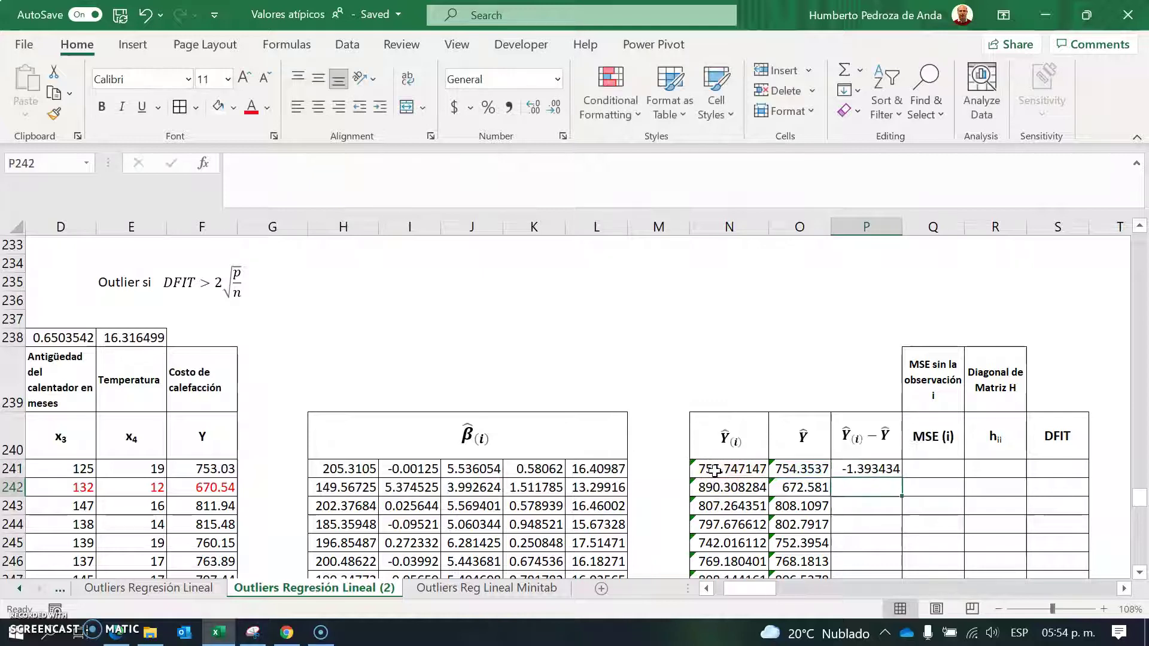
Step: Fill the difference formula from P241 down to P252 and check the copied formula in P243
click(862, 468)
drag(901, 477, 896, 573)
click(869, 392)
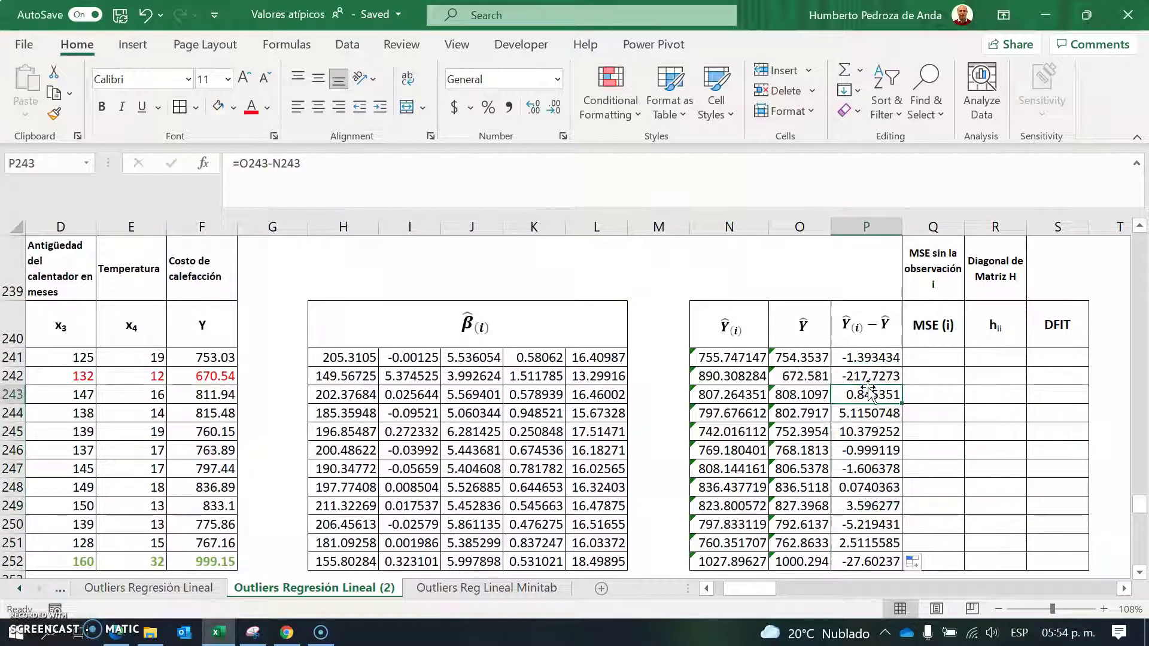
Step: Copy the twelve MSE (i) values in K143:K154 from the Residuos eliminados table
click(936, 356)
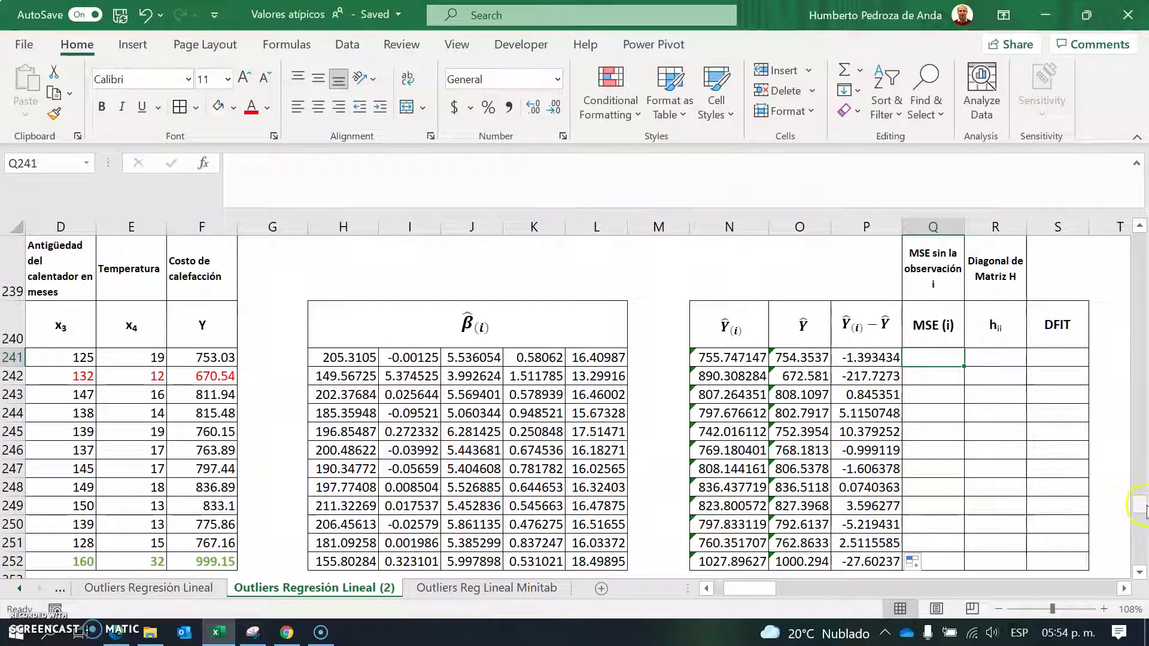
click(1140, 259)
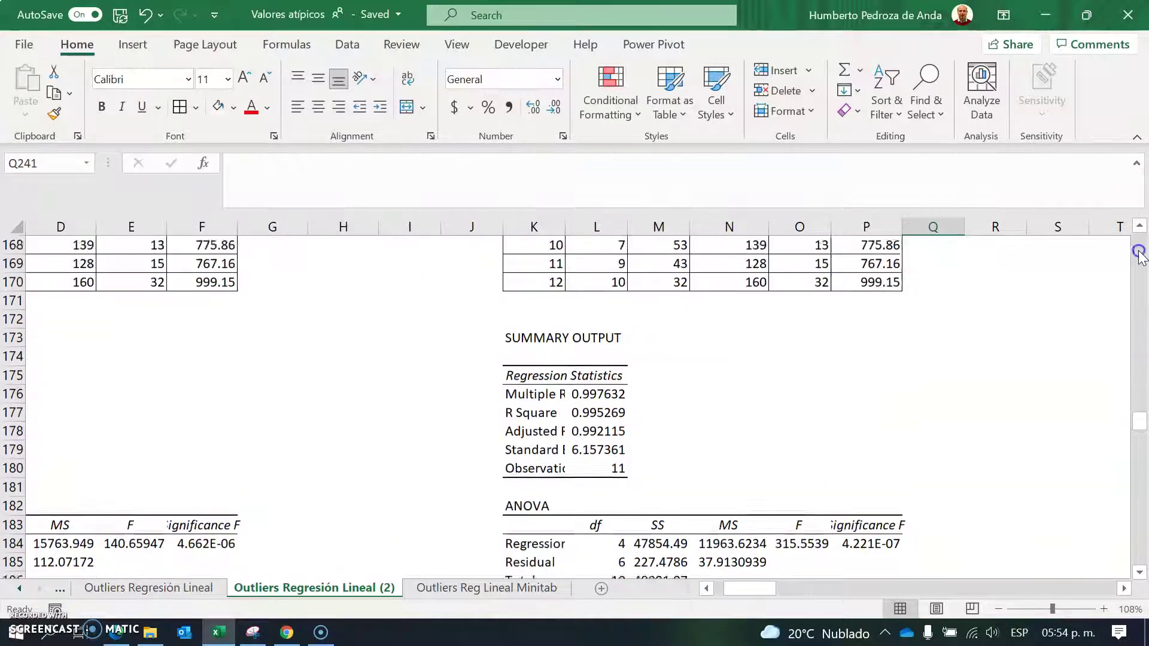
click(1141, 256)
click(1140, 258)
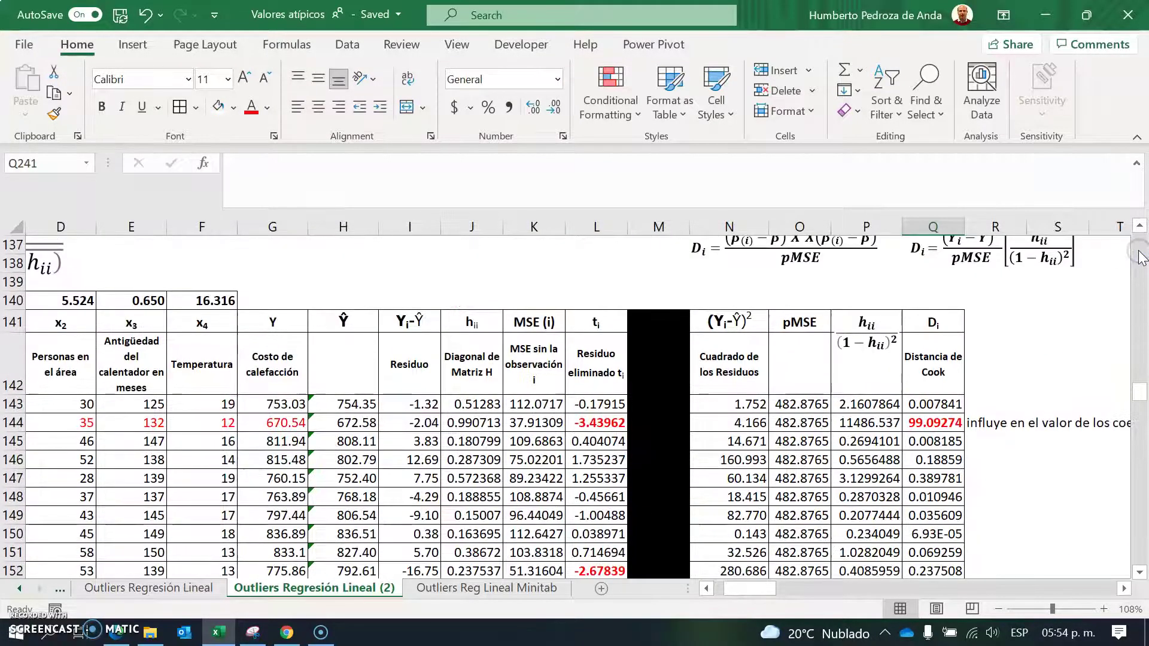
click(714, 589)
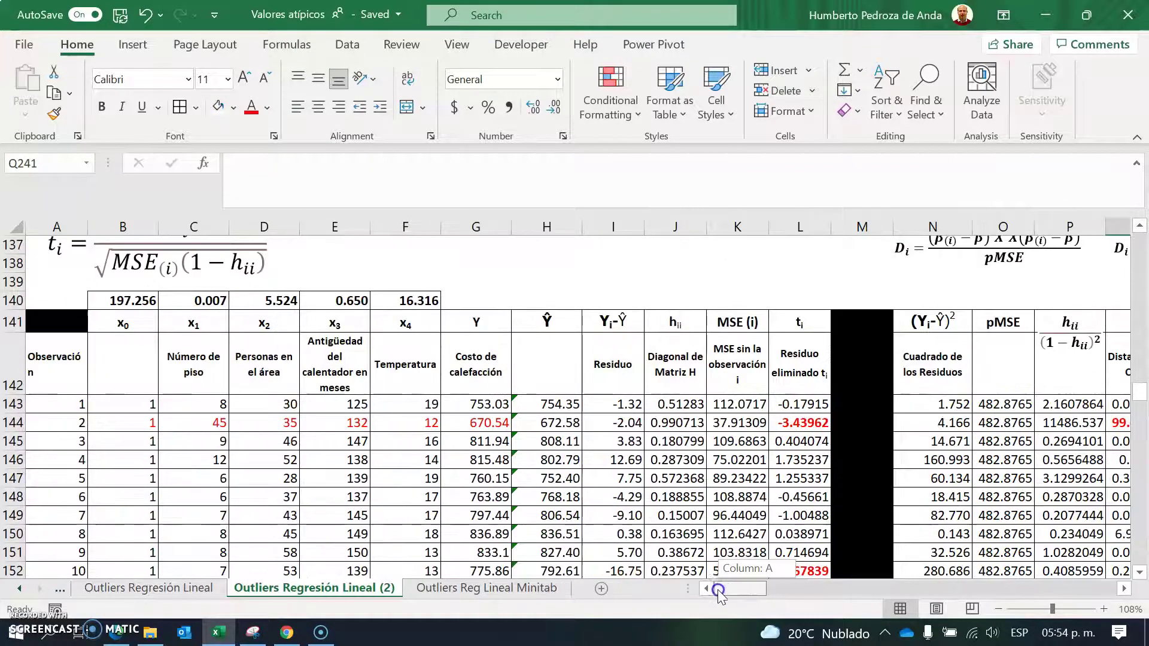
click(1140, 228)
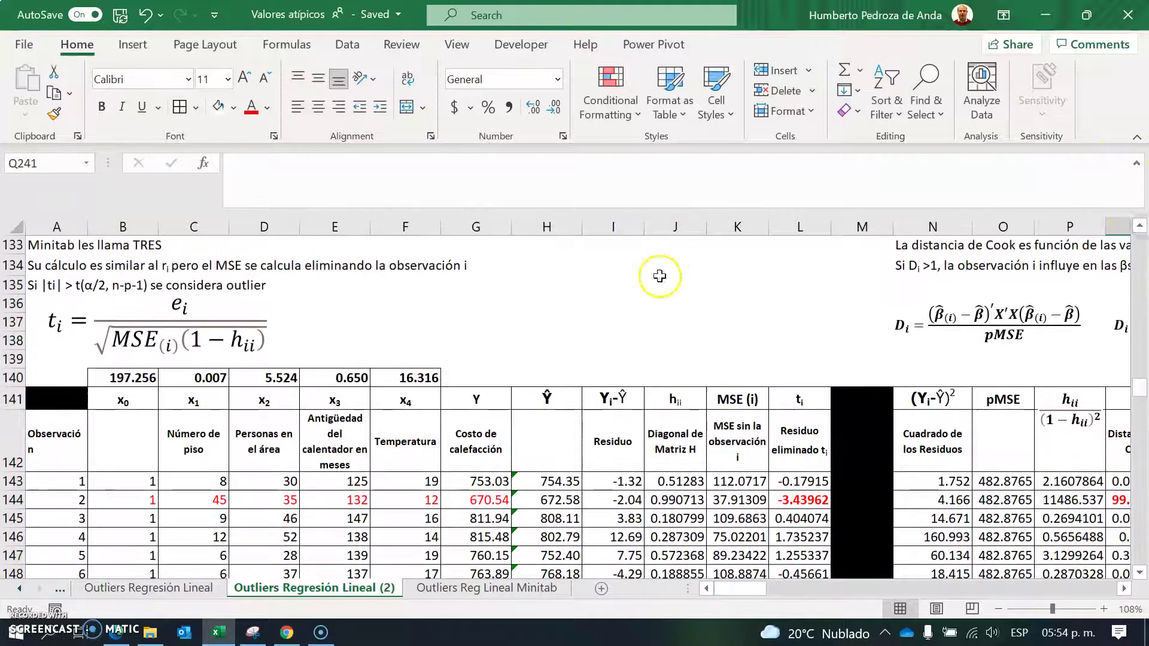
click(1140, 228)
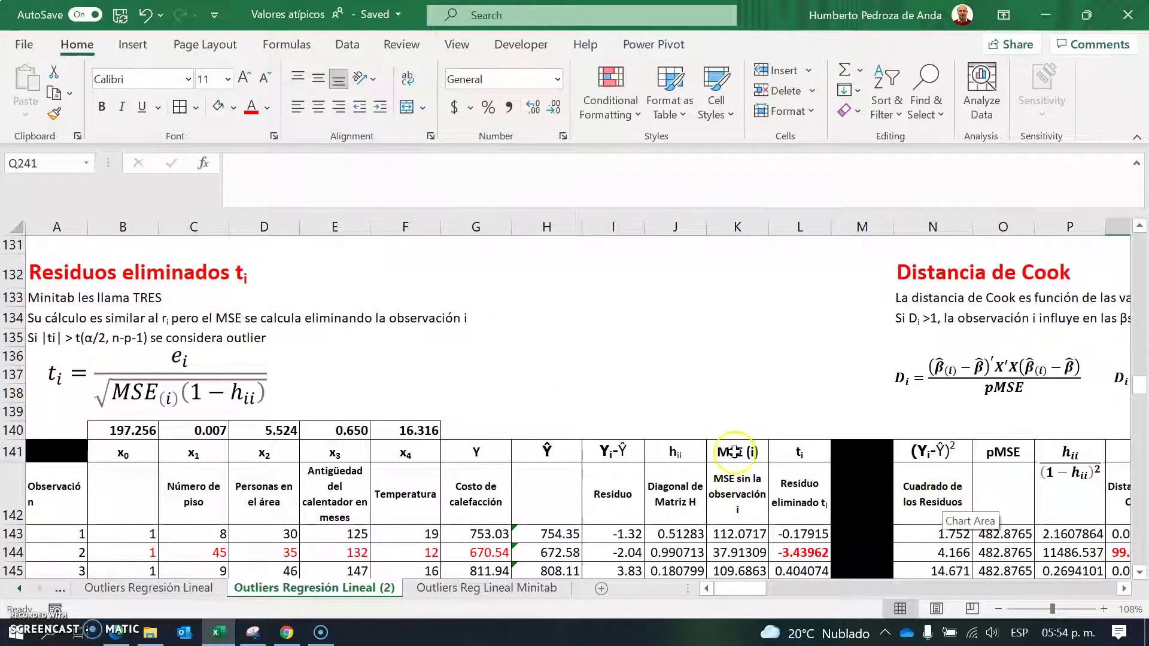
click(734, 453)
click(734, 486)
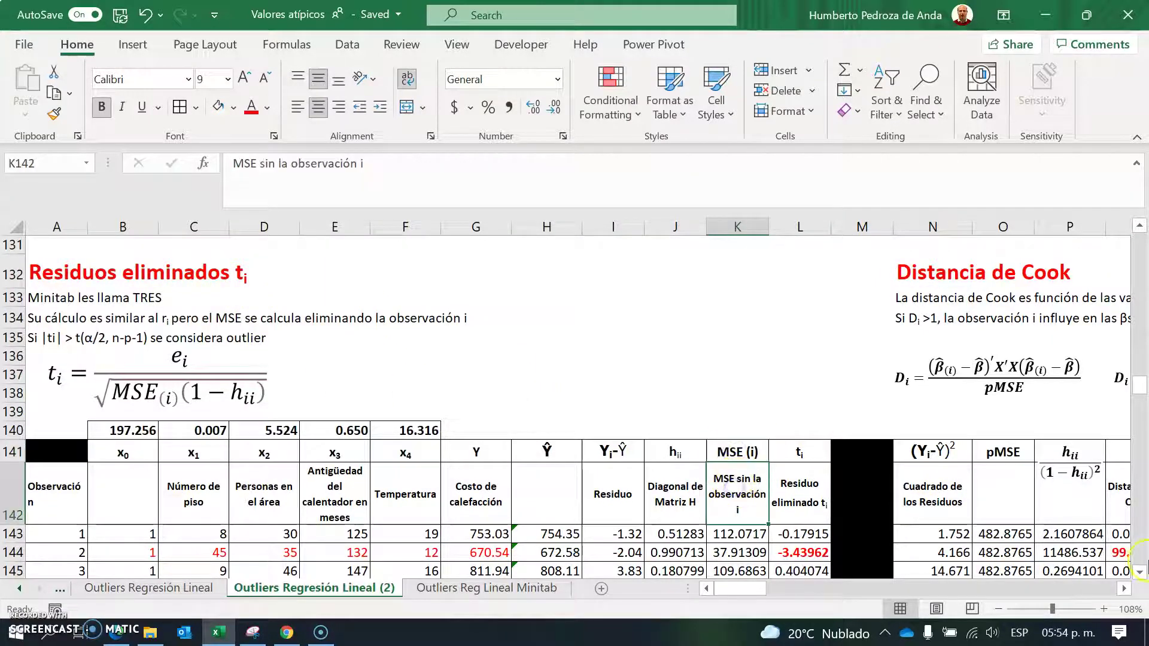
click(1139, 576)
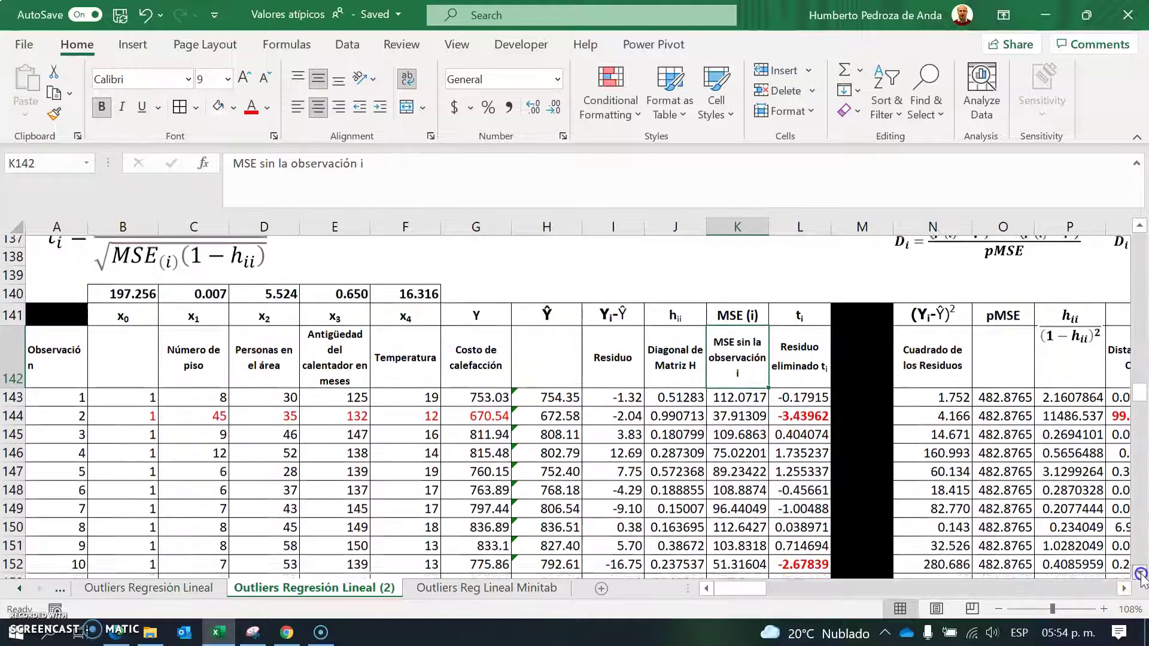
click(1141, 576)
drag(737, 348, 764, 547)
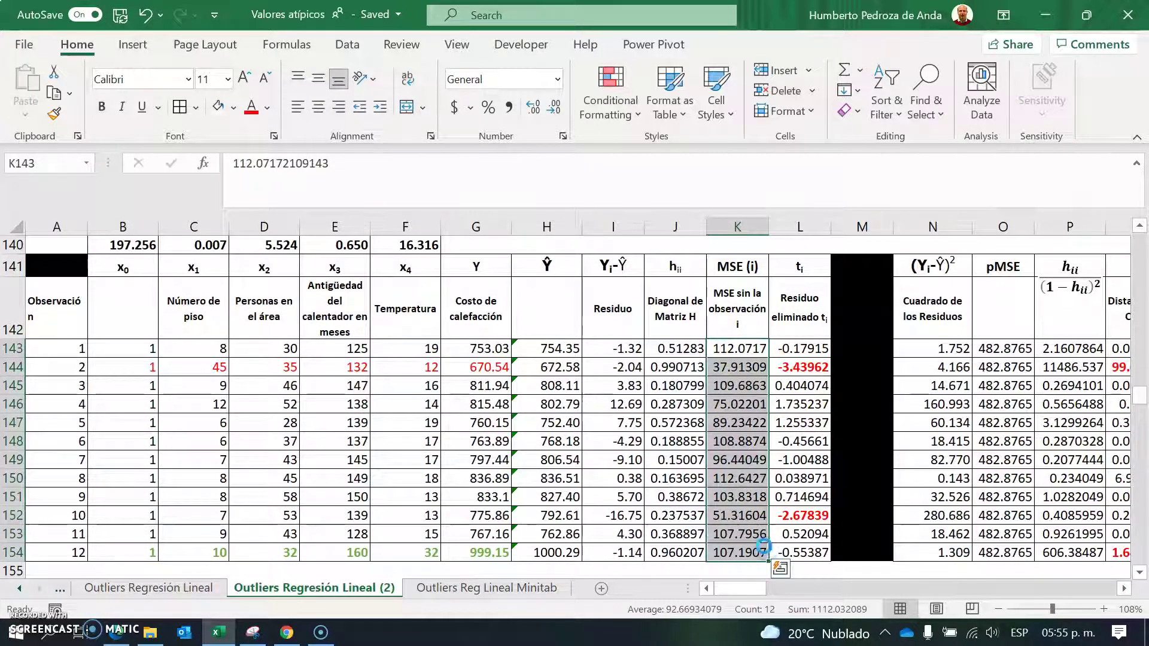
key(ctrl+c)
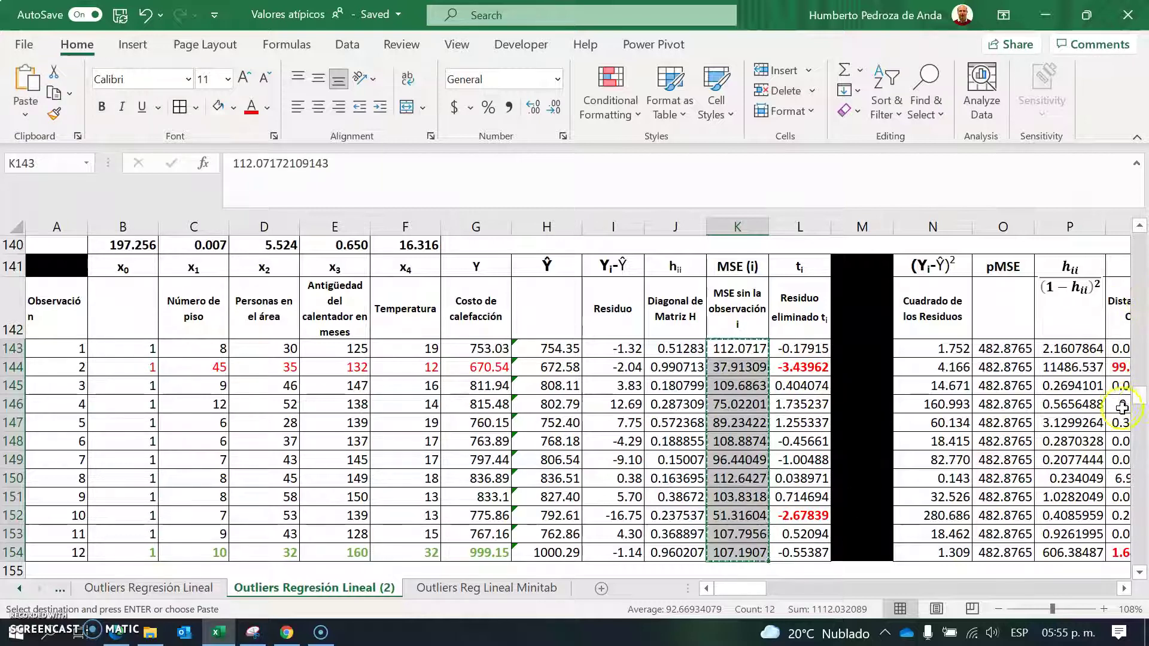
Step: Paste the copied MSE (i) figures as values into the DFIT table starting at Q241
drag(1141, 411, 1140, 472)
drag(1140, 534, 1144, 506)
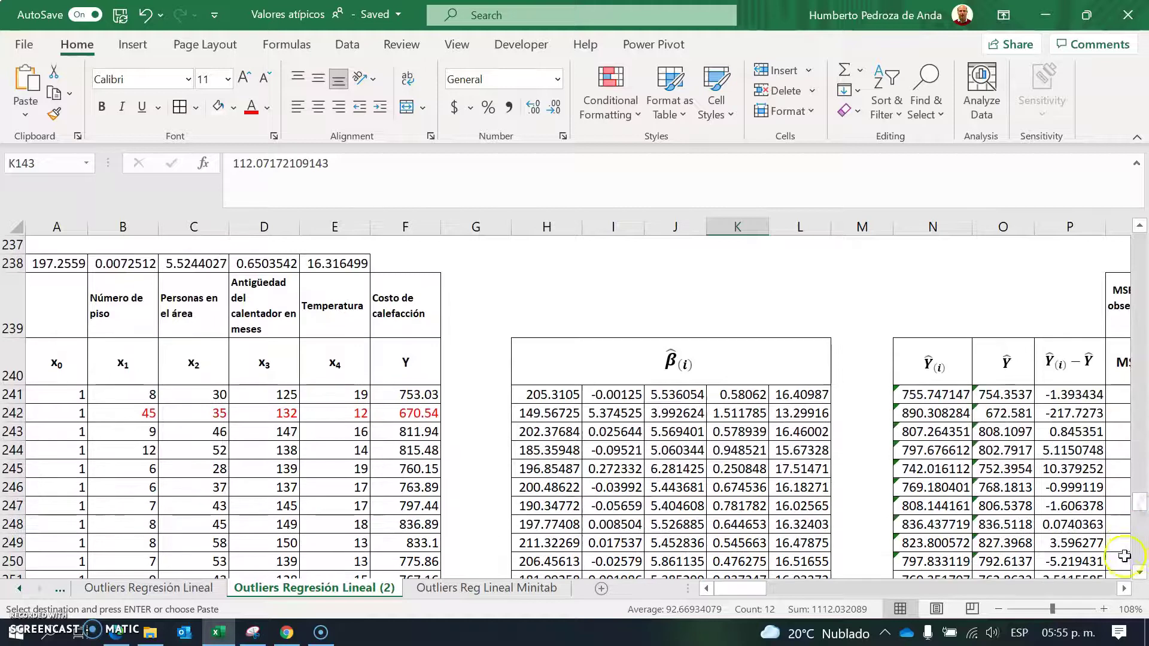
click(1126, 590)
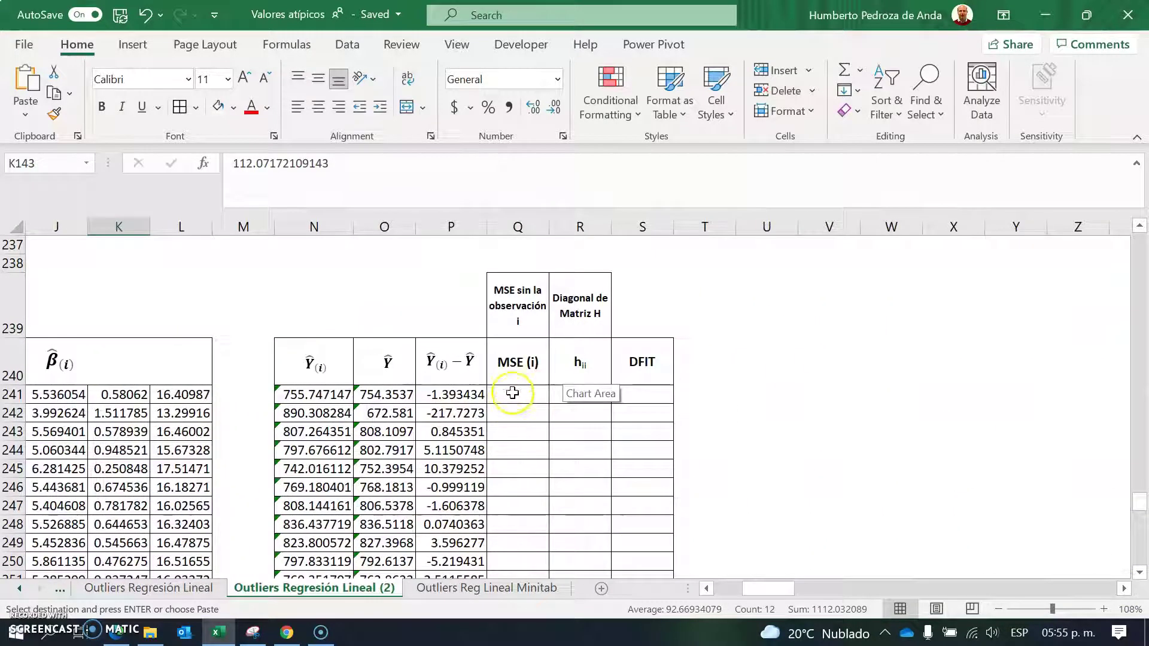
click(513, 393)
right_click(513, 392)
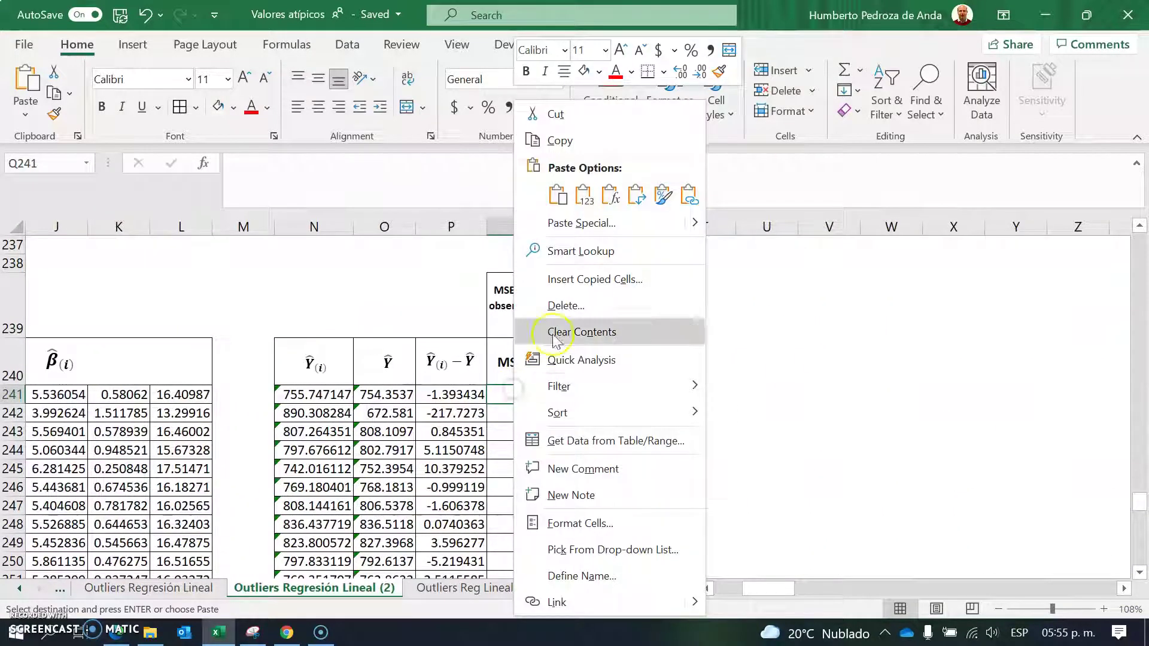
click(585, 200)
click(529, 409)
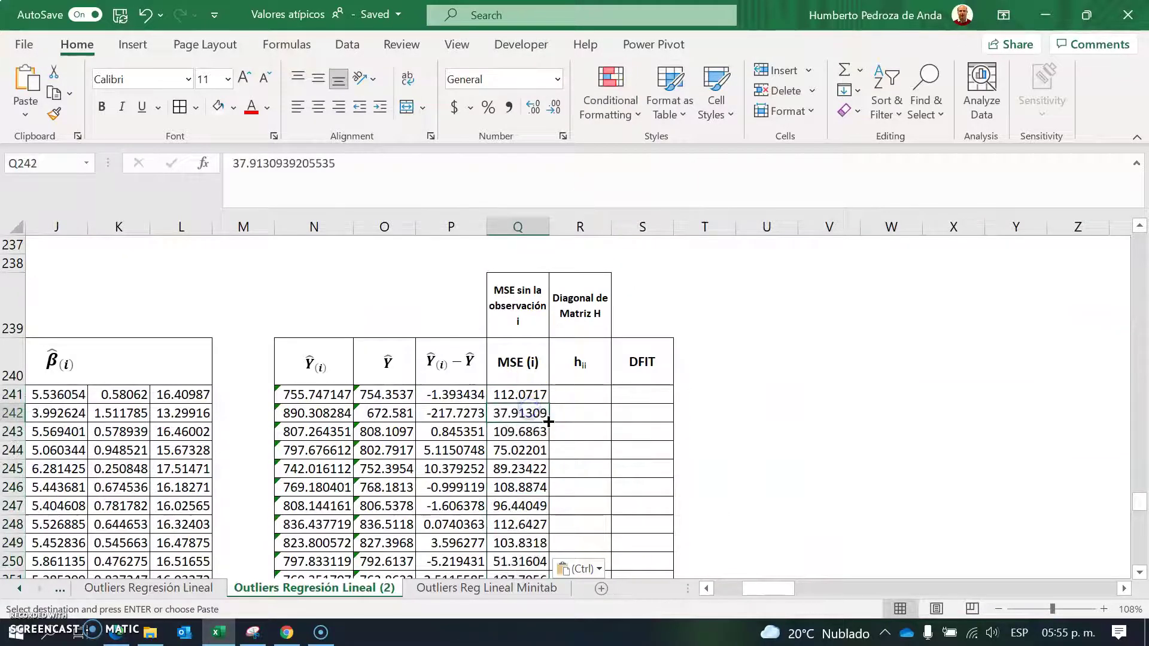
Step: Copy the twelve hii values in J99:J110 from the table with the studentized errors (SRES)
drag(584, 359, 584, 446)
drag(774, 591, 718, 589)
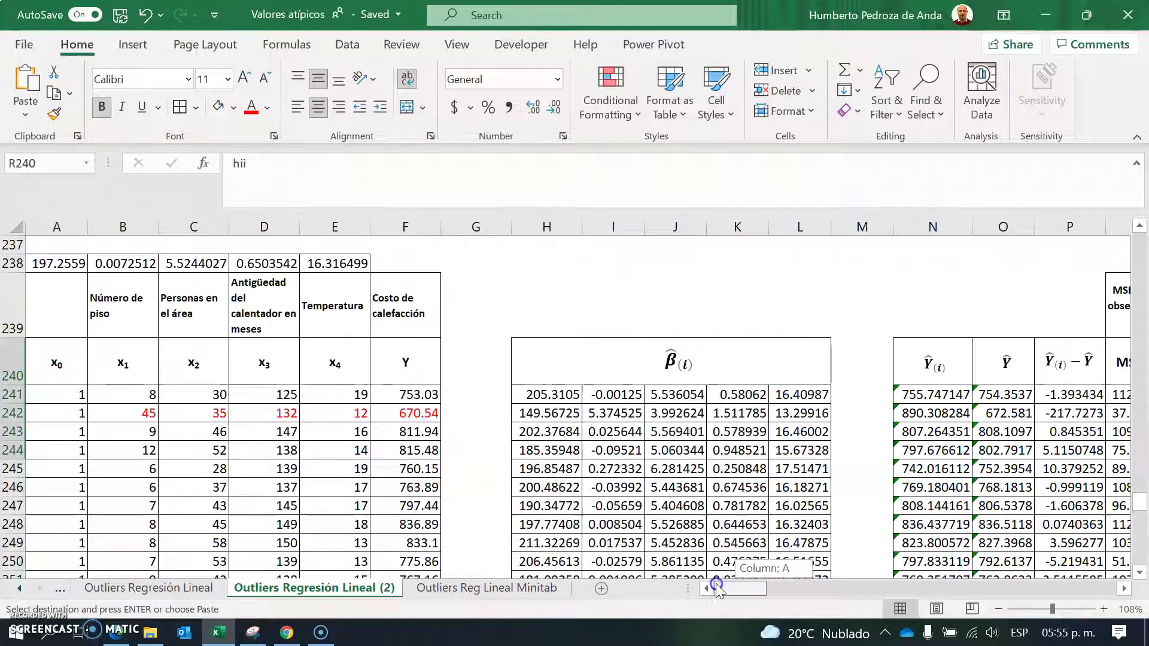
drag(1142, 506, 1140, 502)
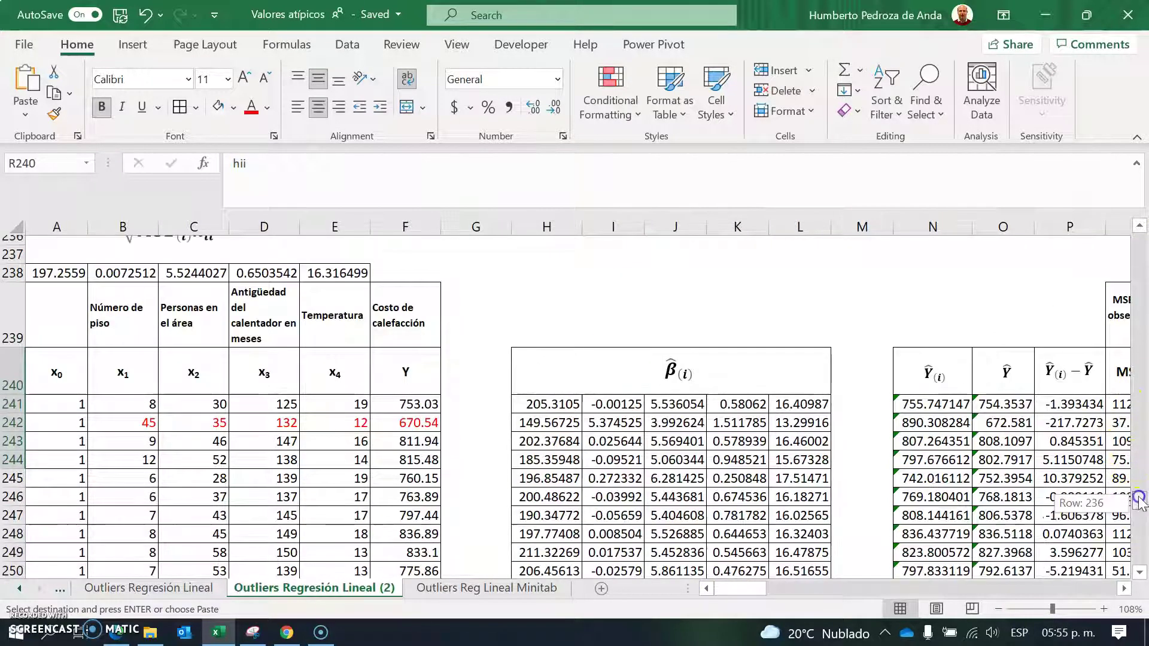
drag(1145, 425, 1145, 349)
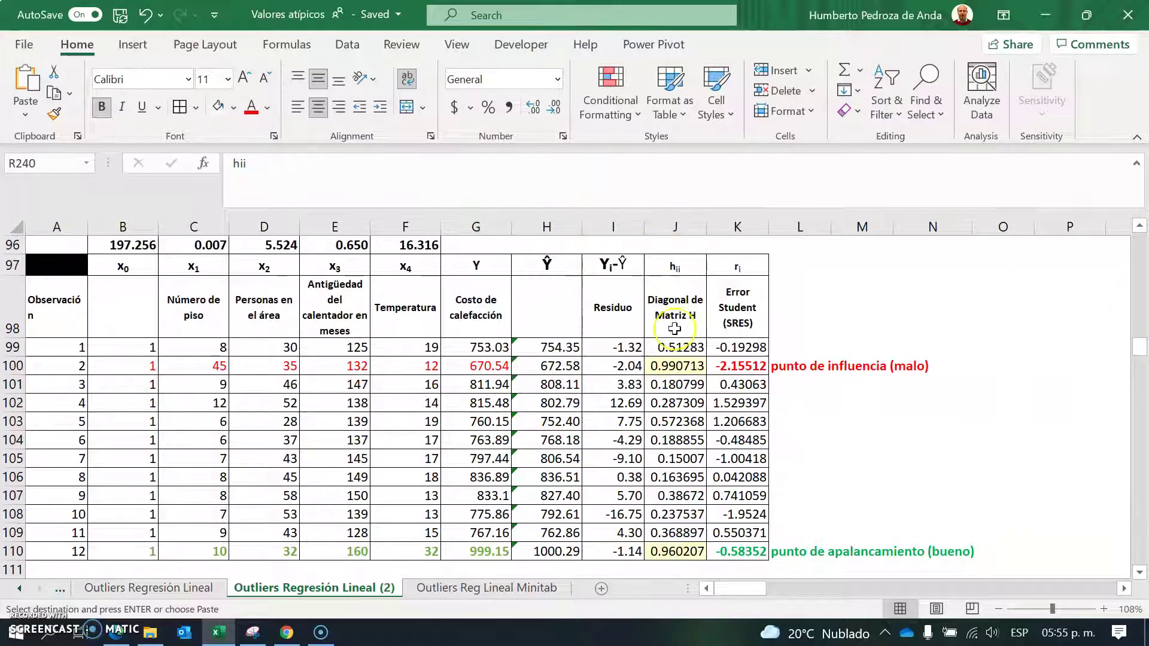
drag(675, 348, 680, 549)
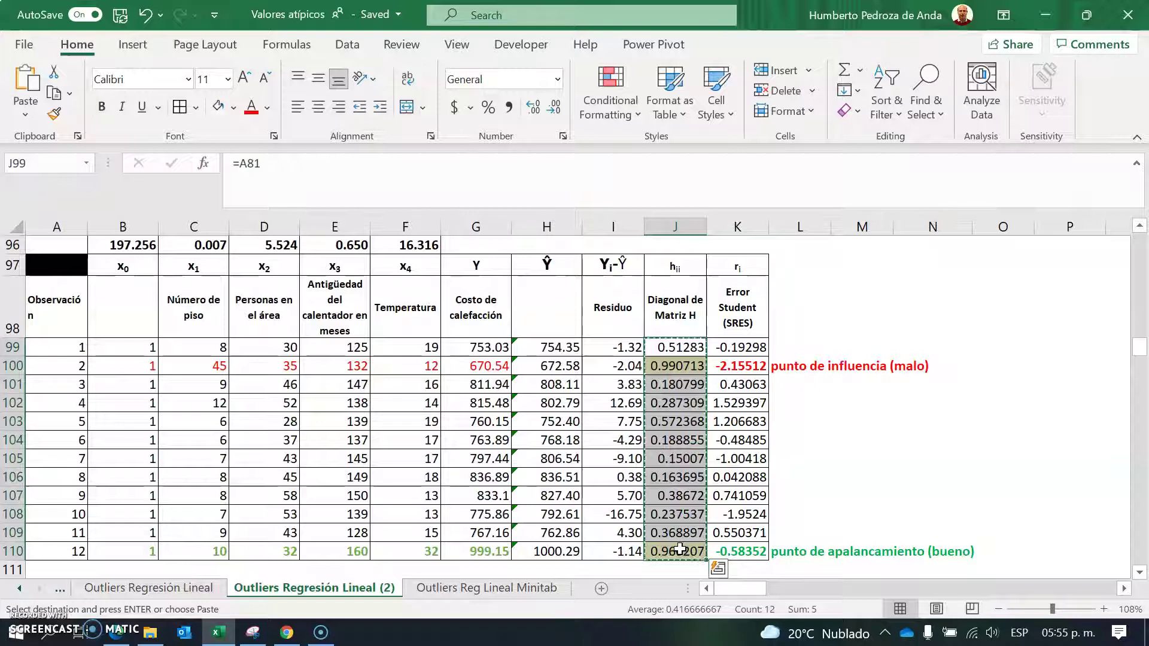
Step: Paste the copied H matrix diagonal as values into the hii column starting at R241
drag(1140, 350, 1144, 510)
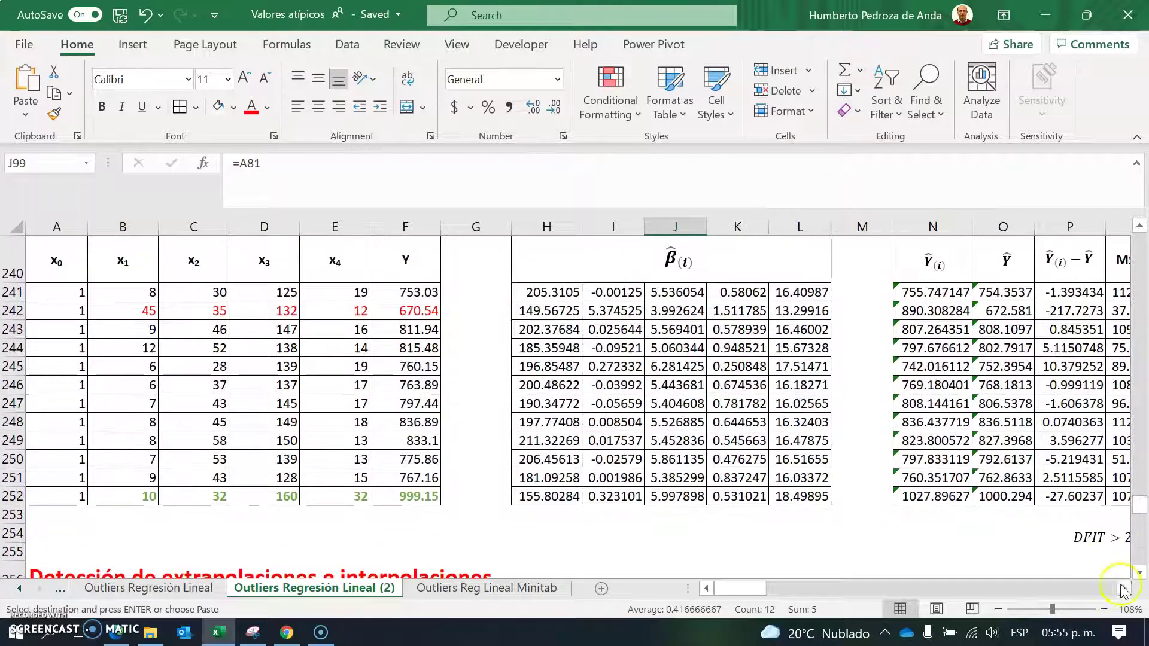
click(1123, 590)
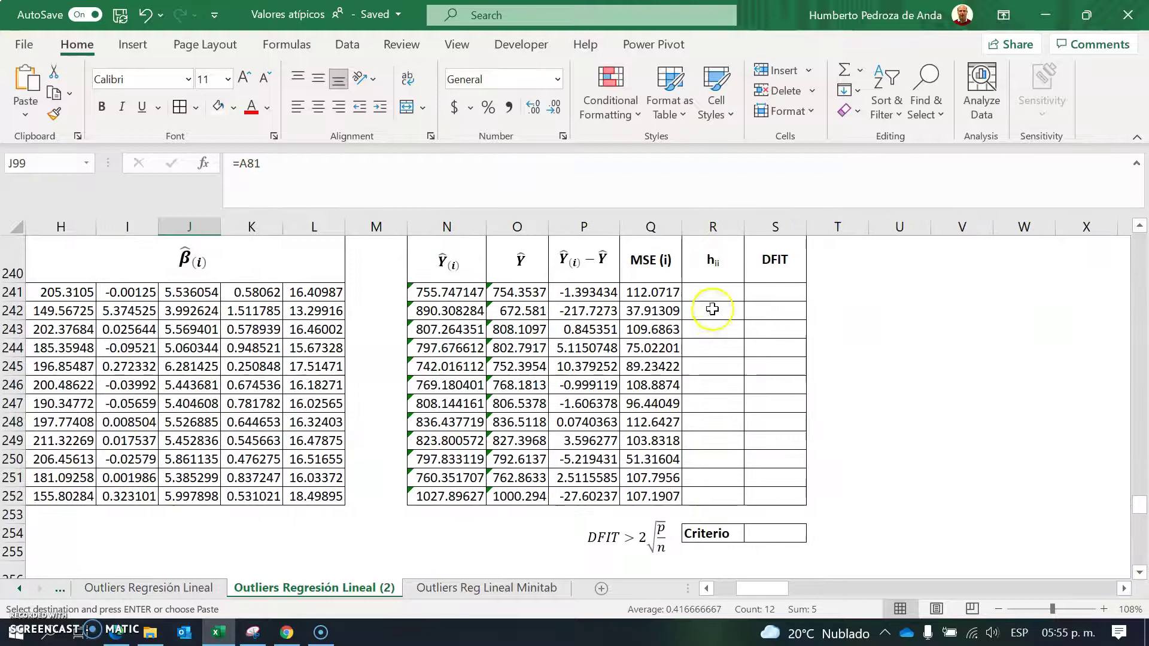
click(720, 293)
right_click(720, 294)
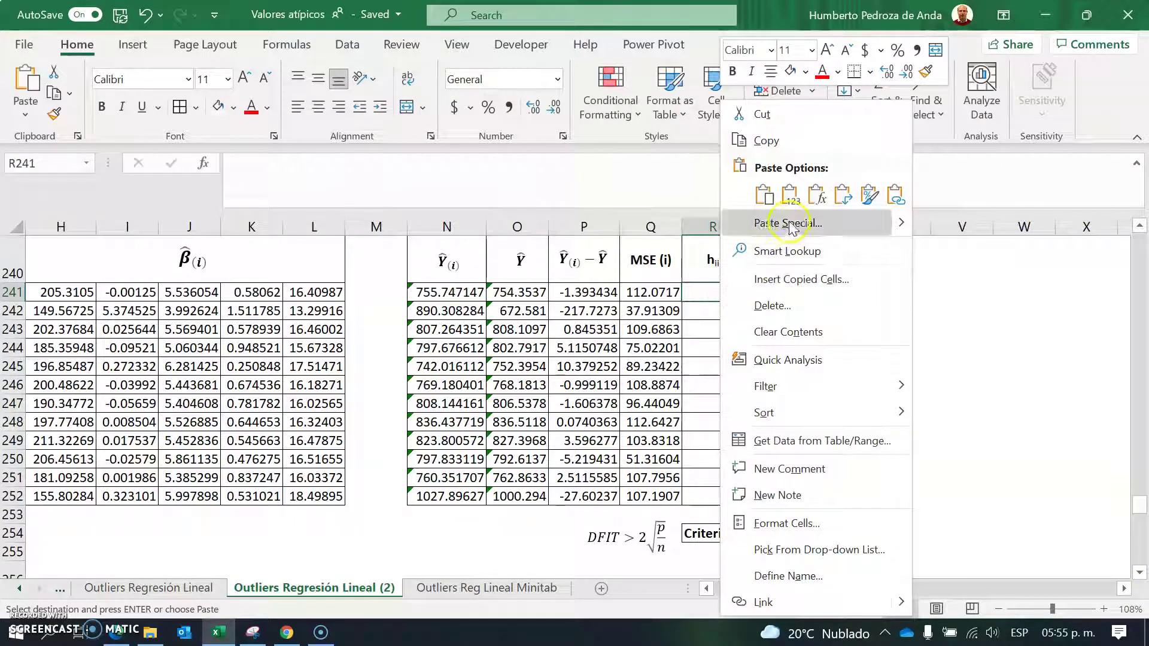
click(792, 194)
Step: Copy the DFIT formula text box and paste the duplicate at N238, above the Ŷ(i) and Ŷ columns
drag(779, 599, 767, 594)
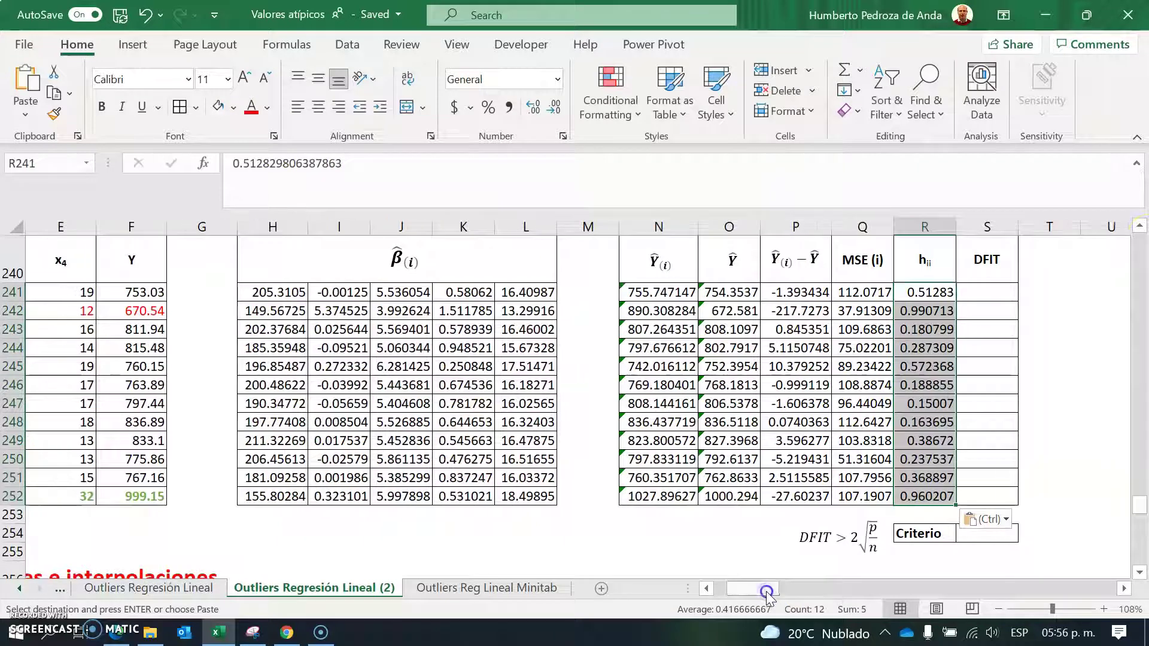
click(1140, 228)
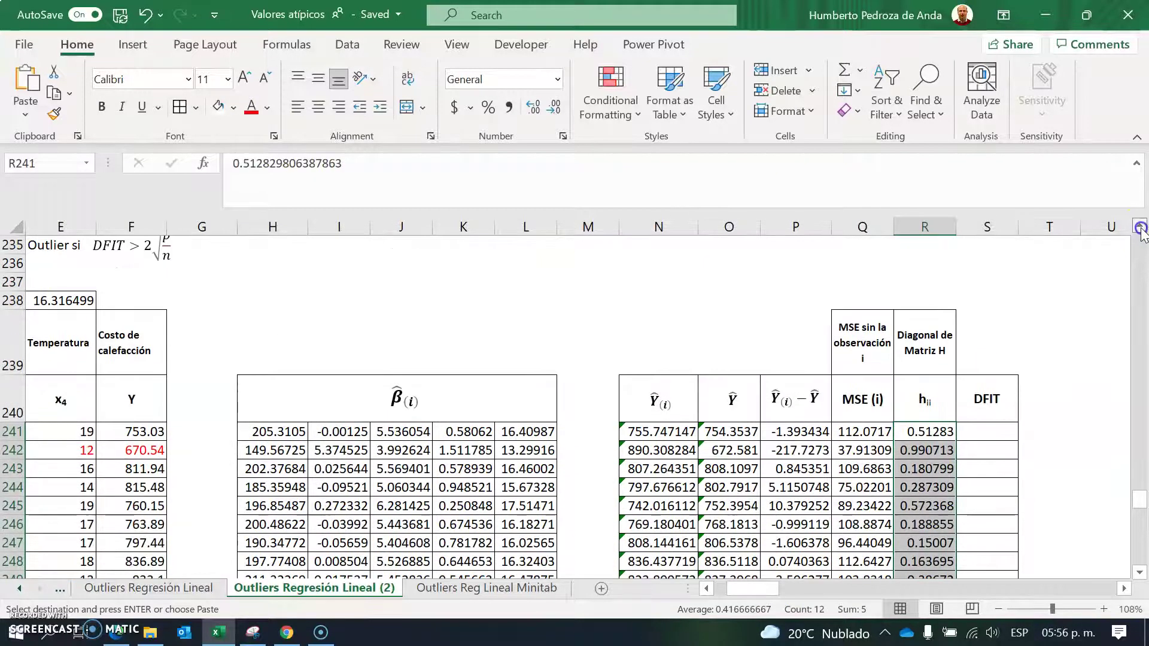
click(1140, 228)
drag(753, 590, 708, 594)
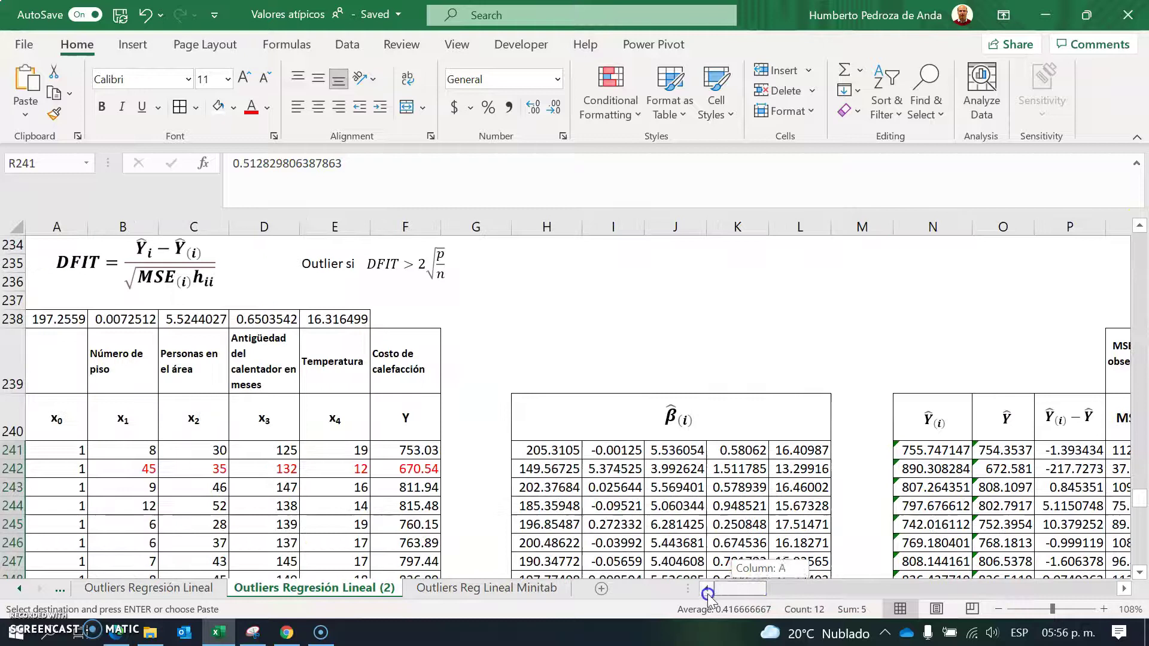
click(182, 279)
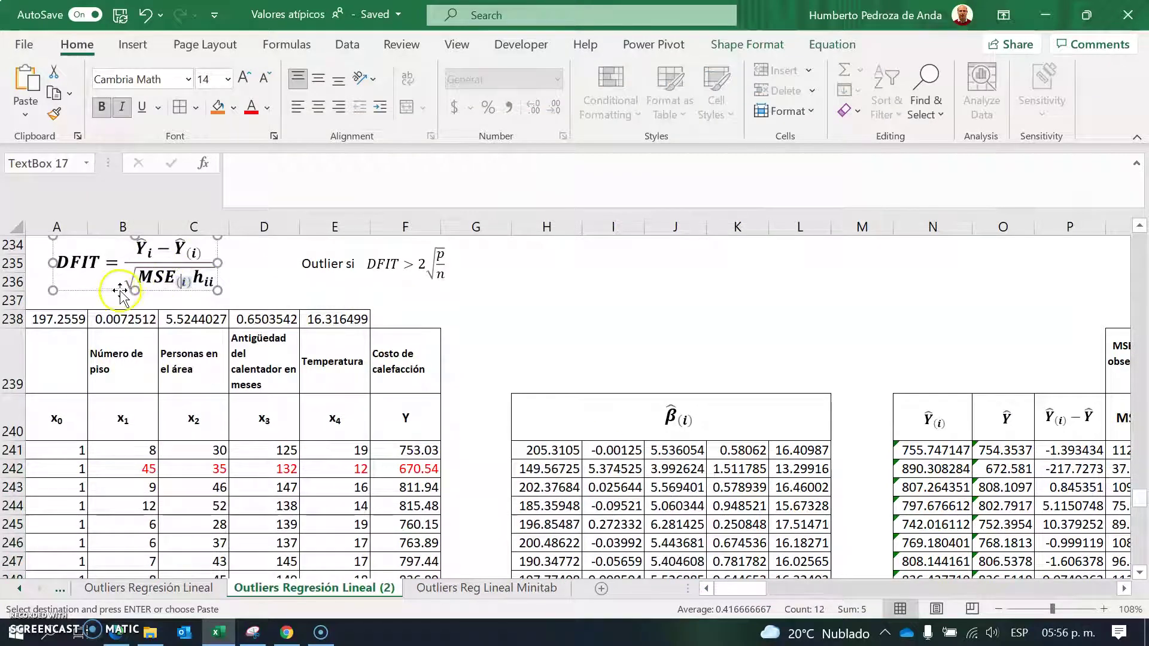
click(115, 292)
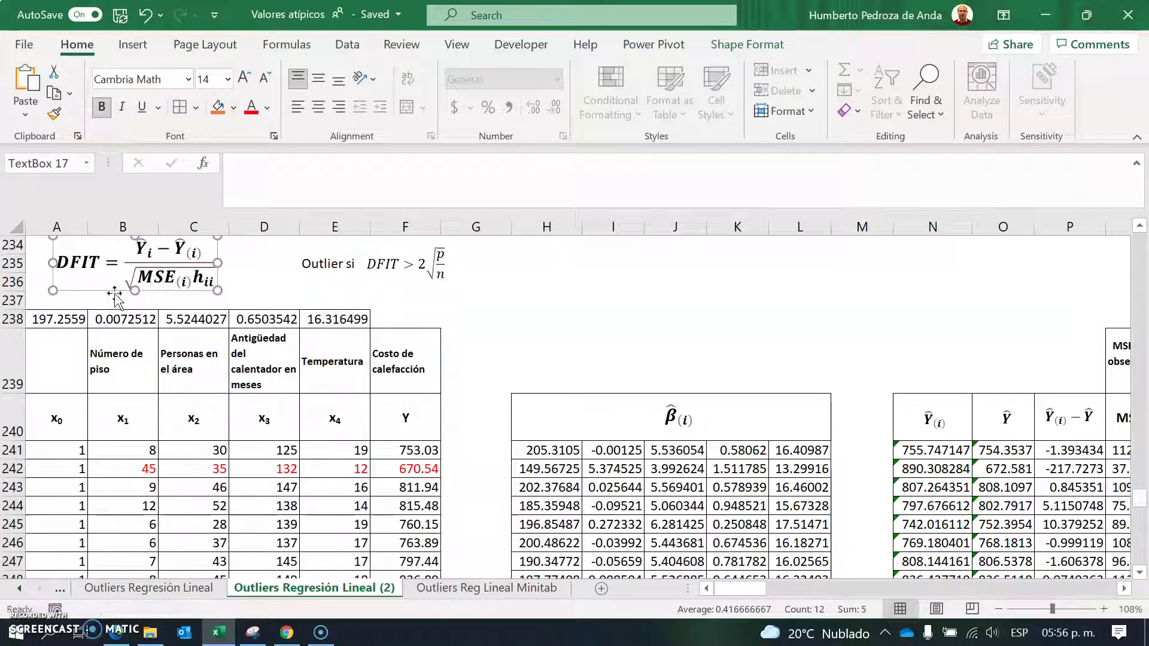
click(1128, 589)
drag(1128, 588, 1128, 589)
click(463, 317)
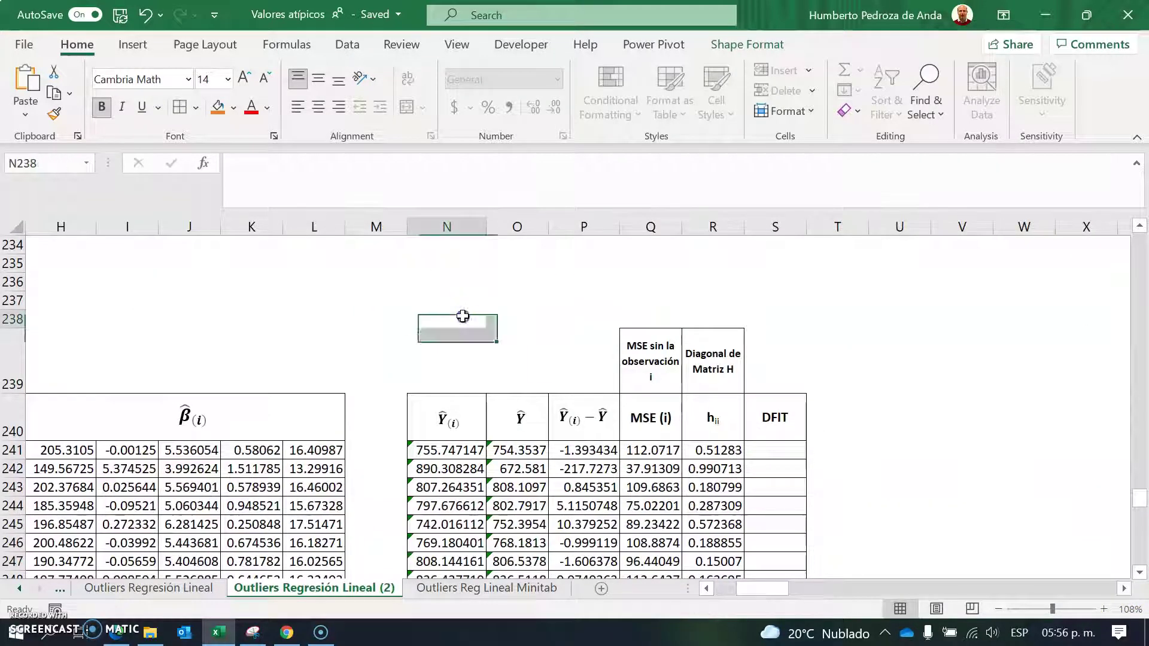
key(ctrl+v)
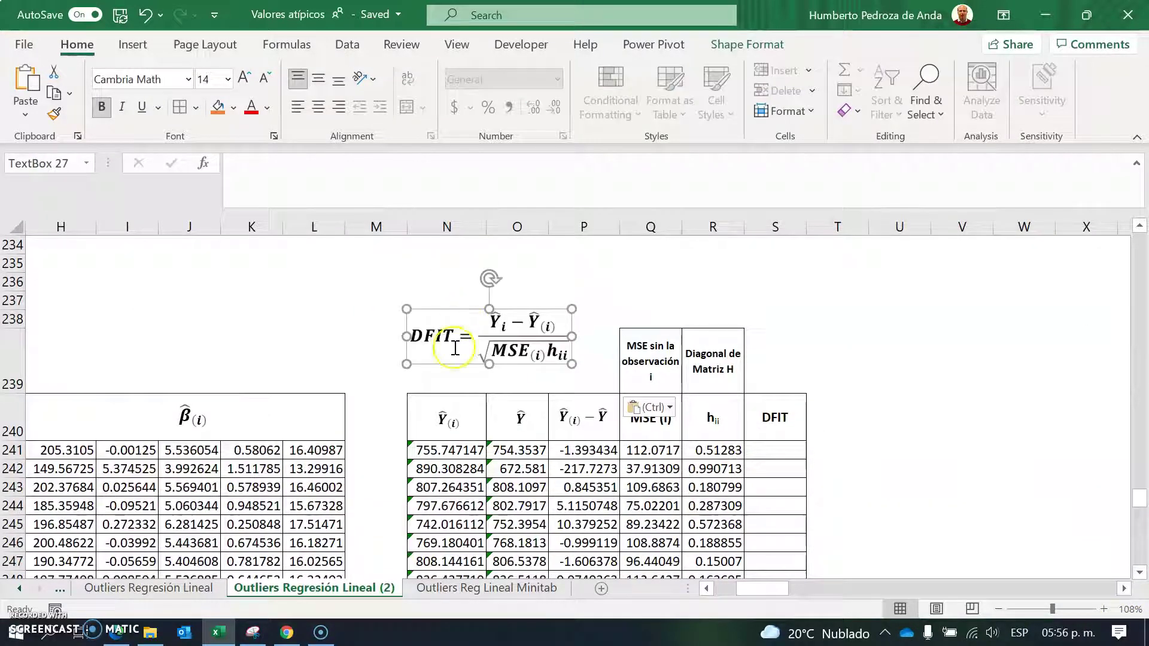
Step: Reposition the duplicated DFIT formula text box so it sits just above the Ŷ(i), Ŷ and Ŷ(i) − Ŷ columns
drag(448, 364, 472, 374)
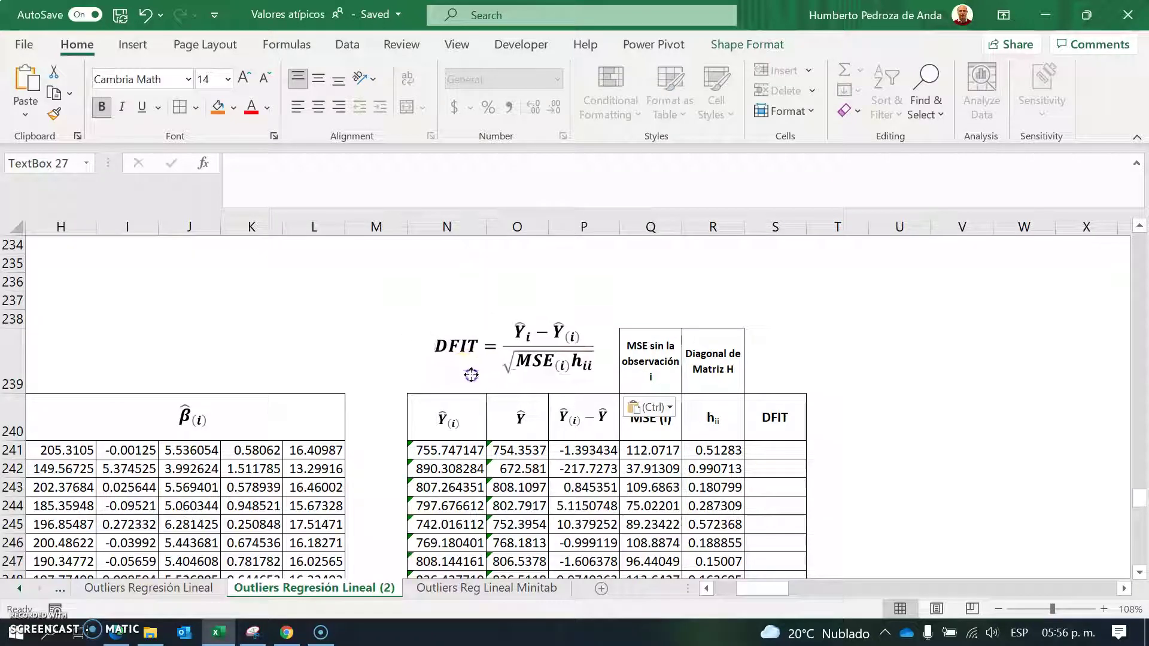
click(771, 453)
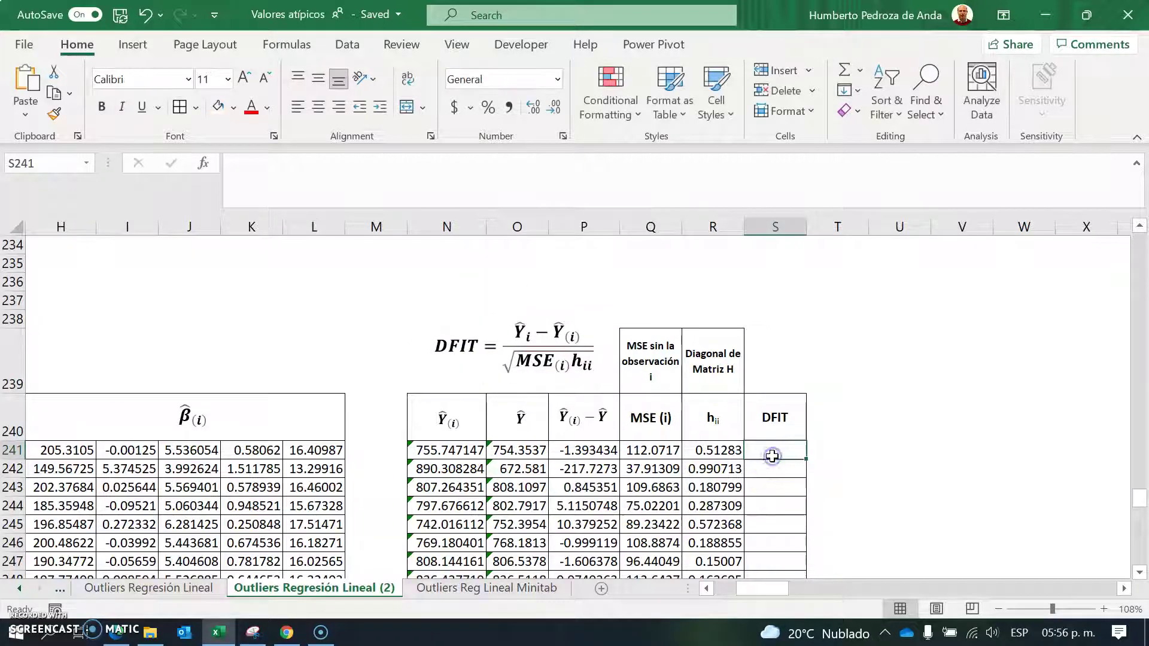
click(596, 455)
drag(659, 455, 718, 509)
Step: Enter =P241/SQRT(Q241*R241) in S241 and fill the DFIT formula down through S252
click(775, 452)
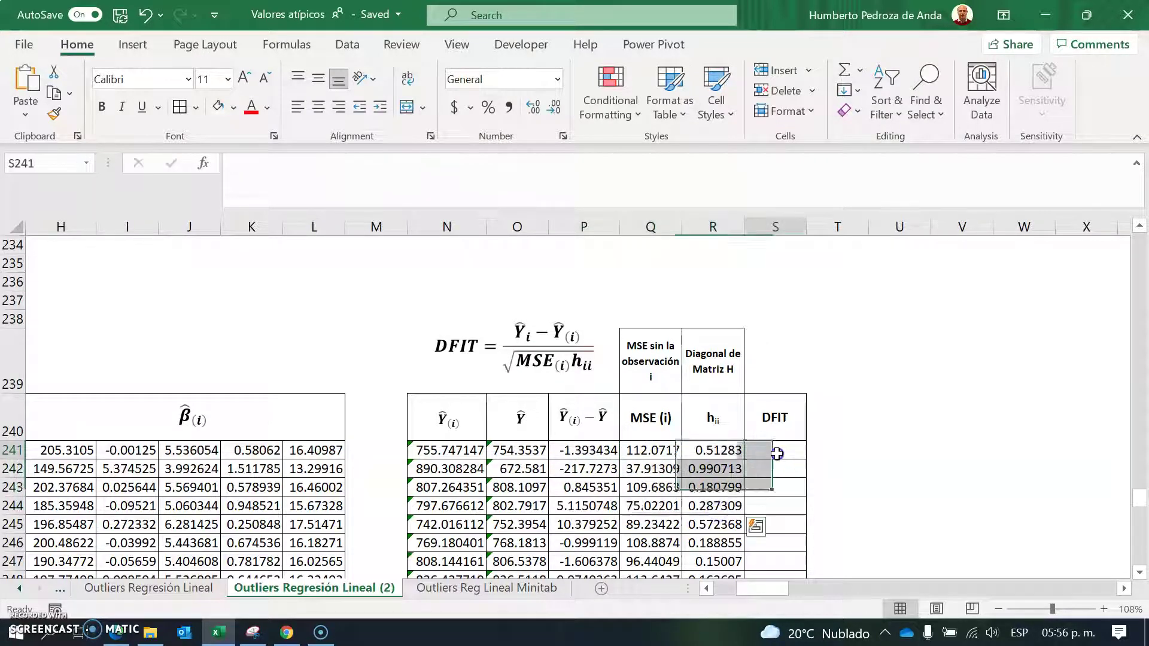
text(=)
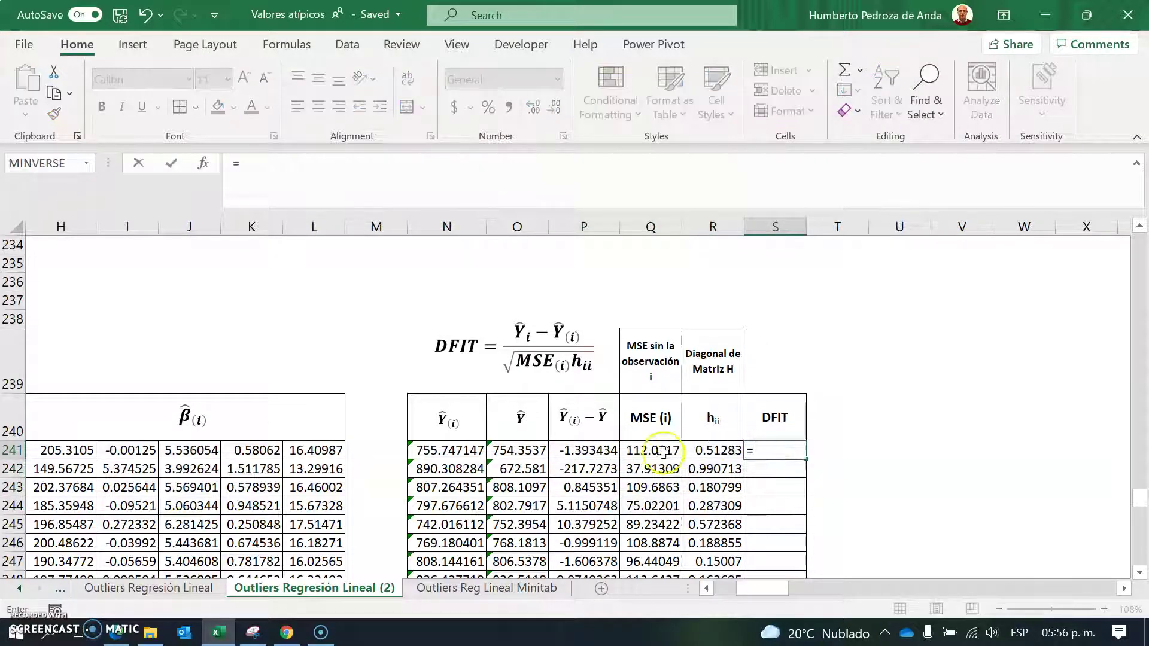
click(588, 451)
text(/sq)
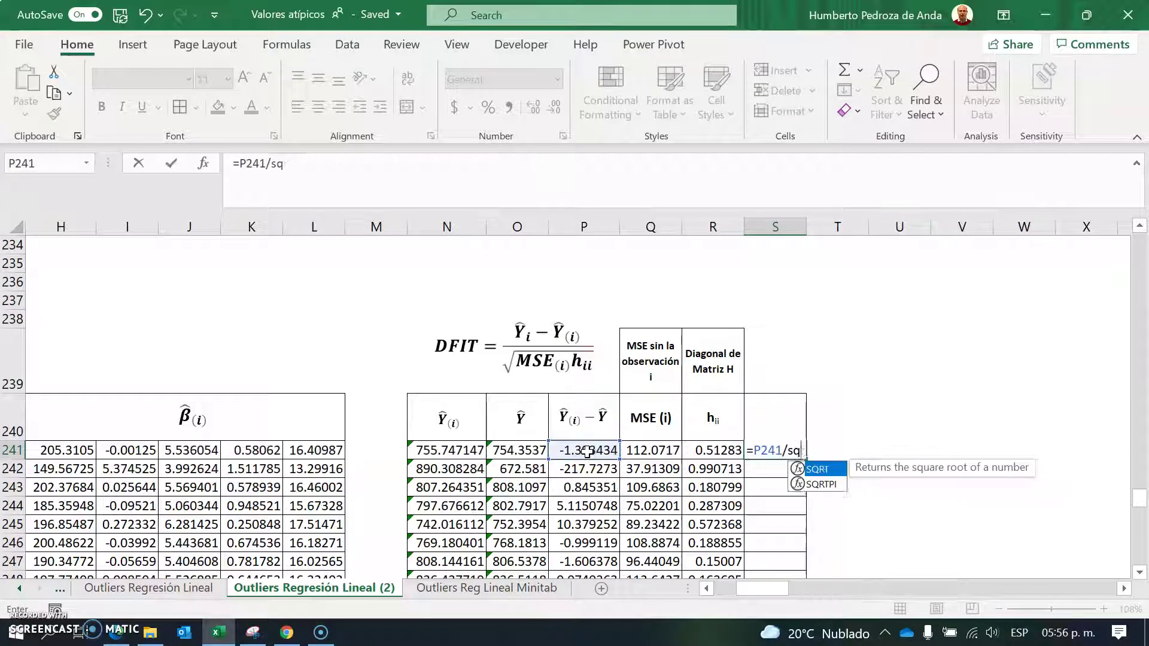
text(rt()
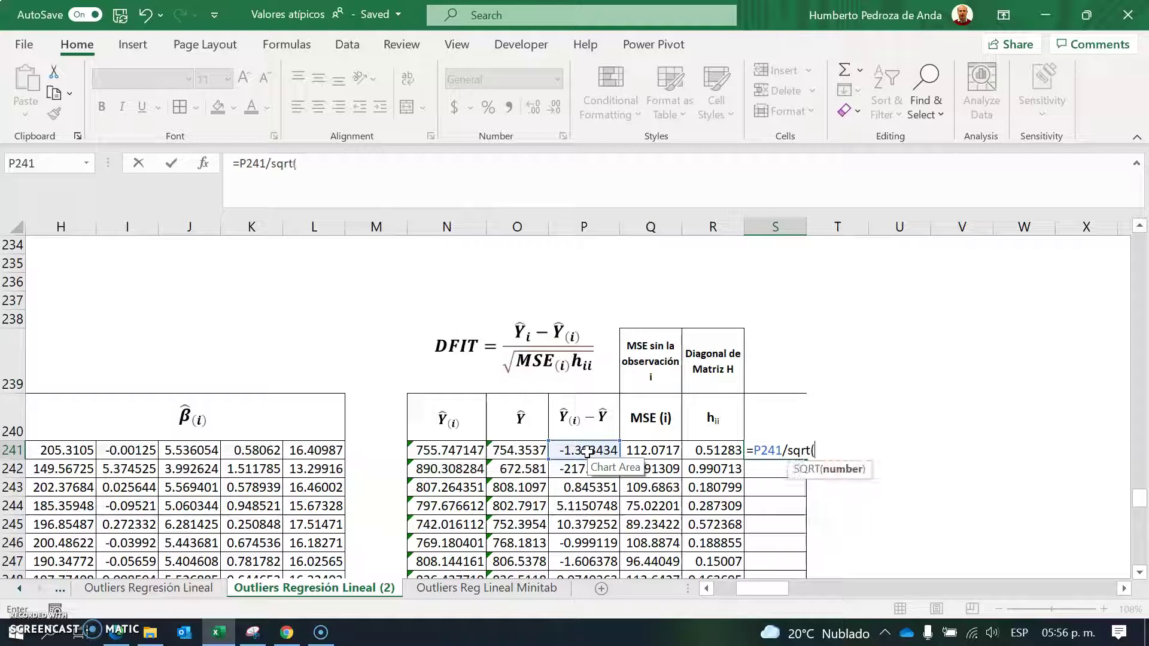
click(654, 451)
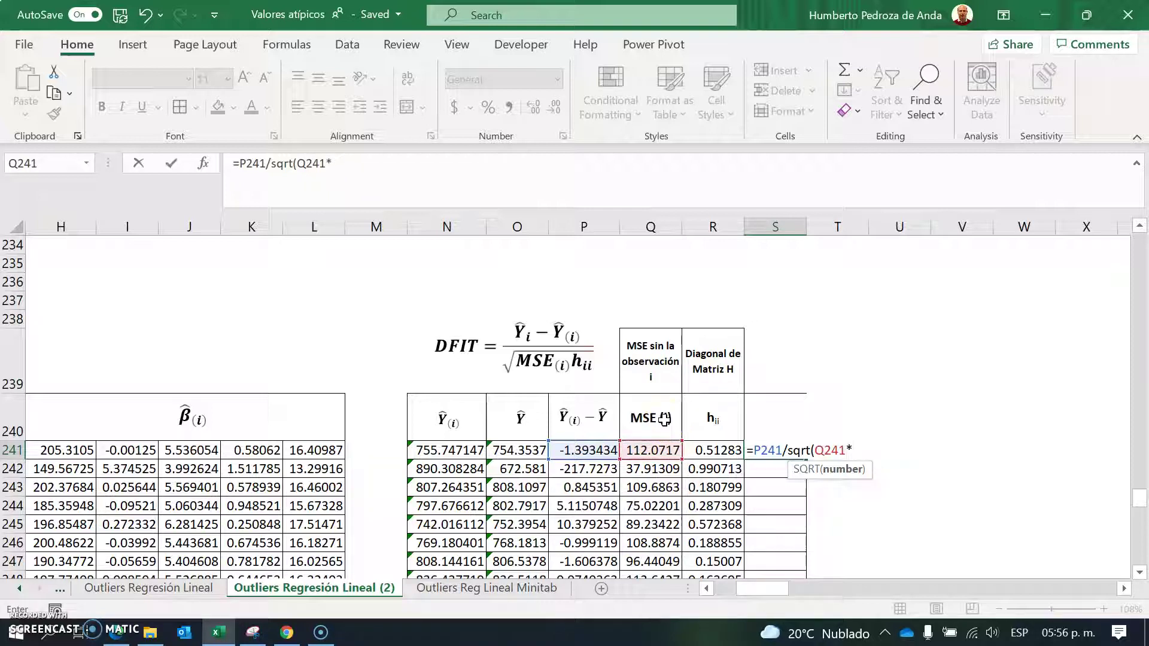
click(718, 450)
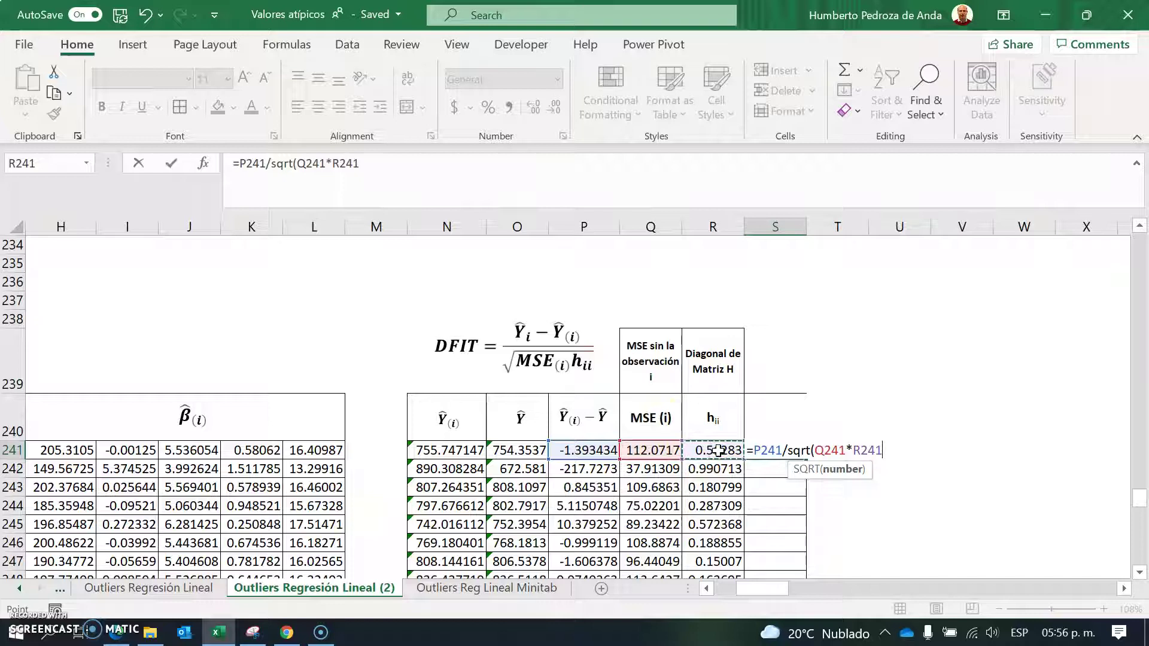
text())
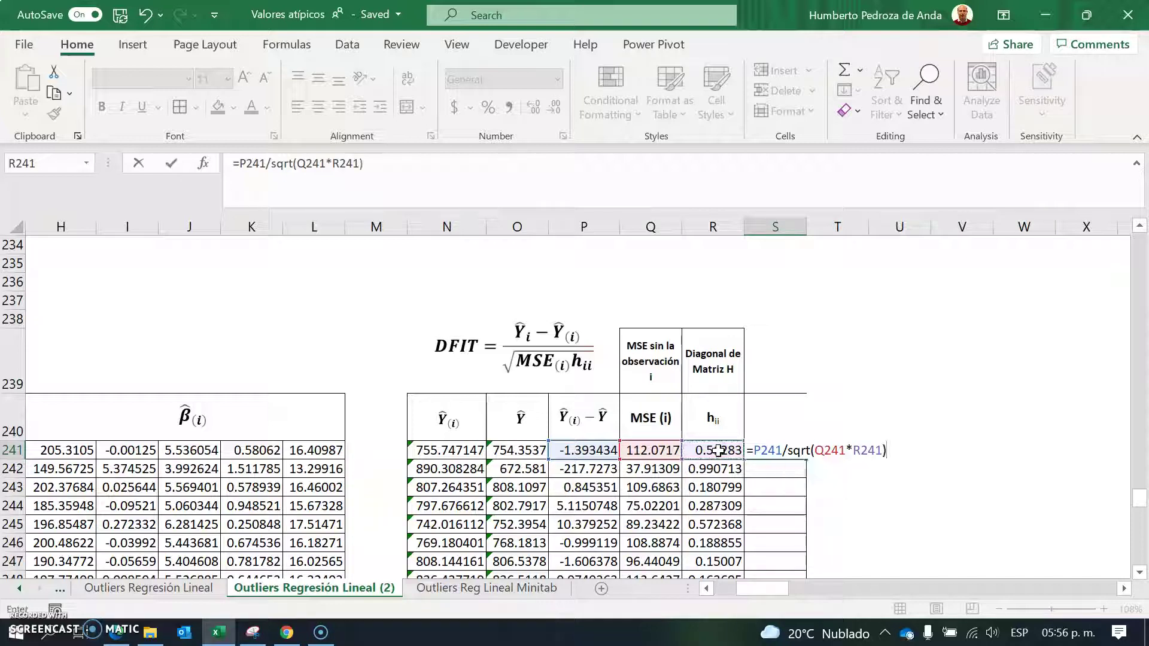
key(Return)
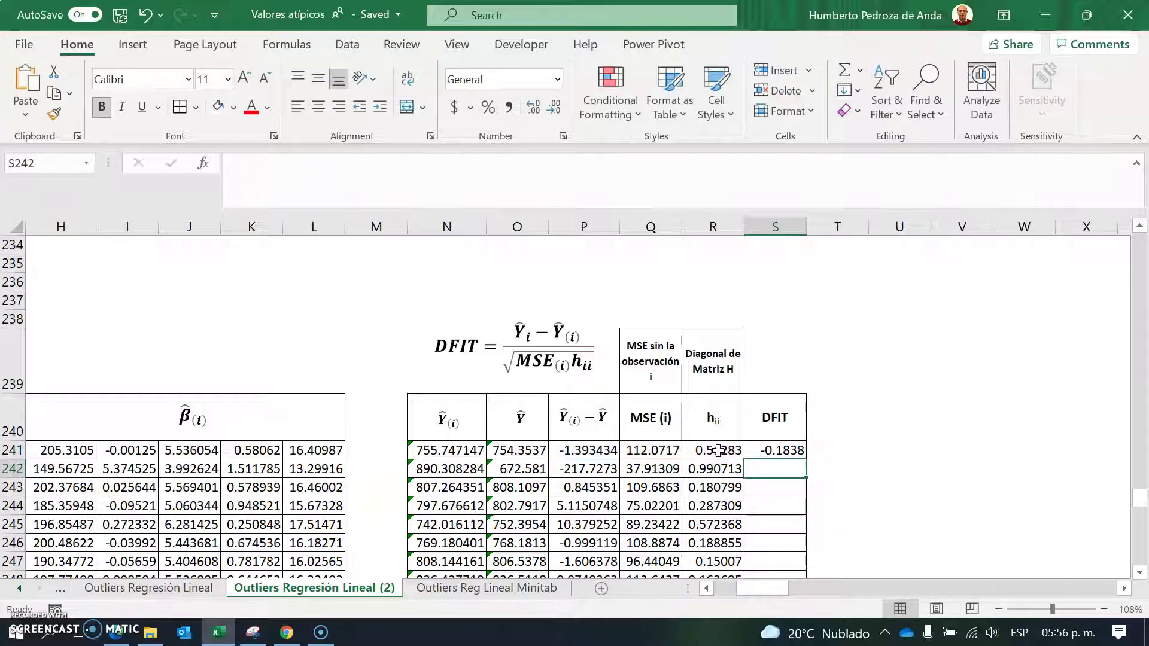
click(790, 450)
drag(806, 459, 784, 507)
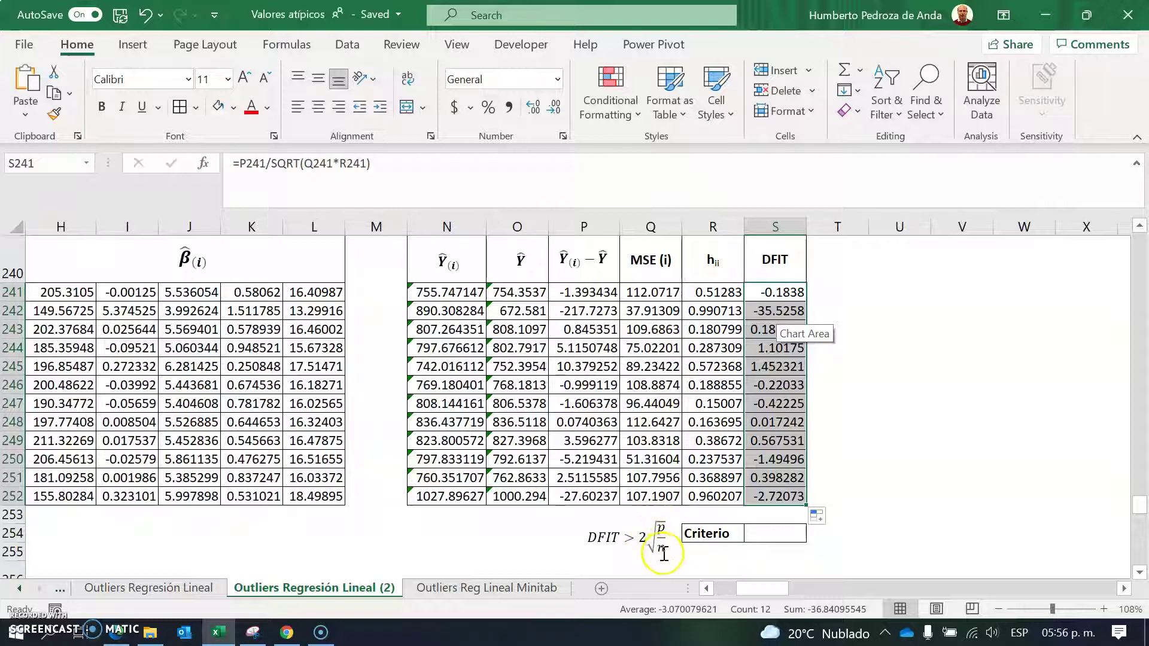
Step: Calculate the DFIT outlier criterion in S254 with the formula =2*SQRT(5/12)
click(772, 537)
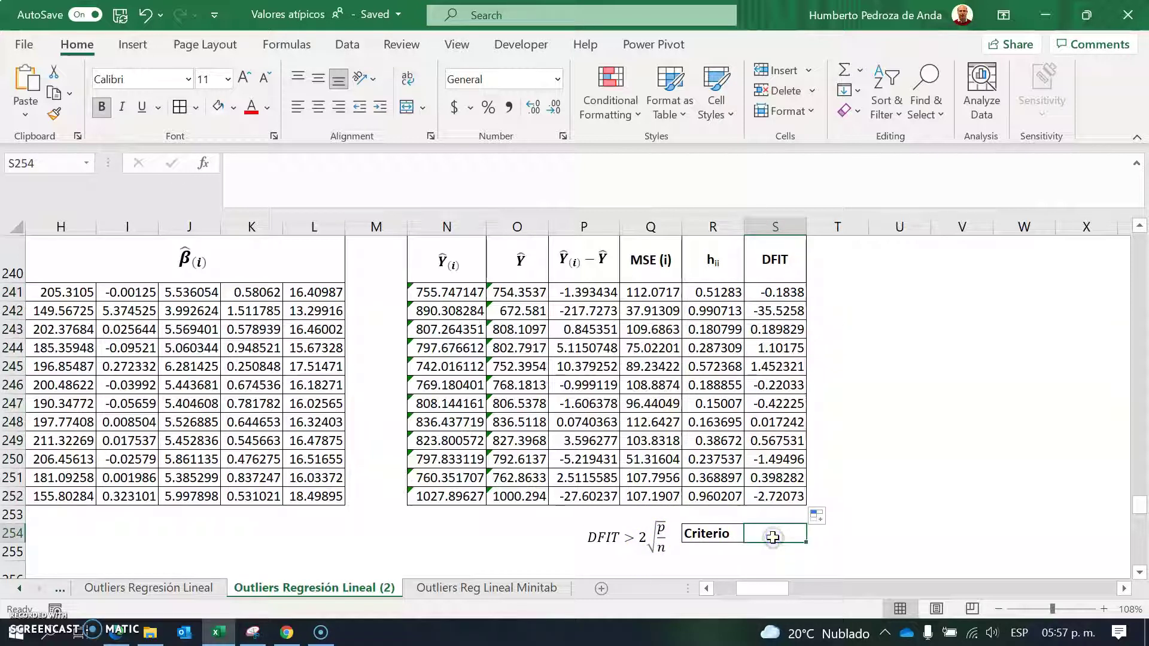
text(=)
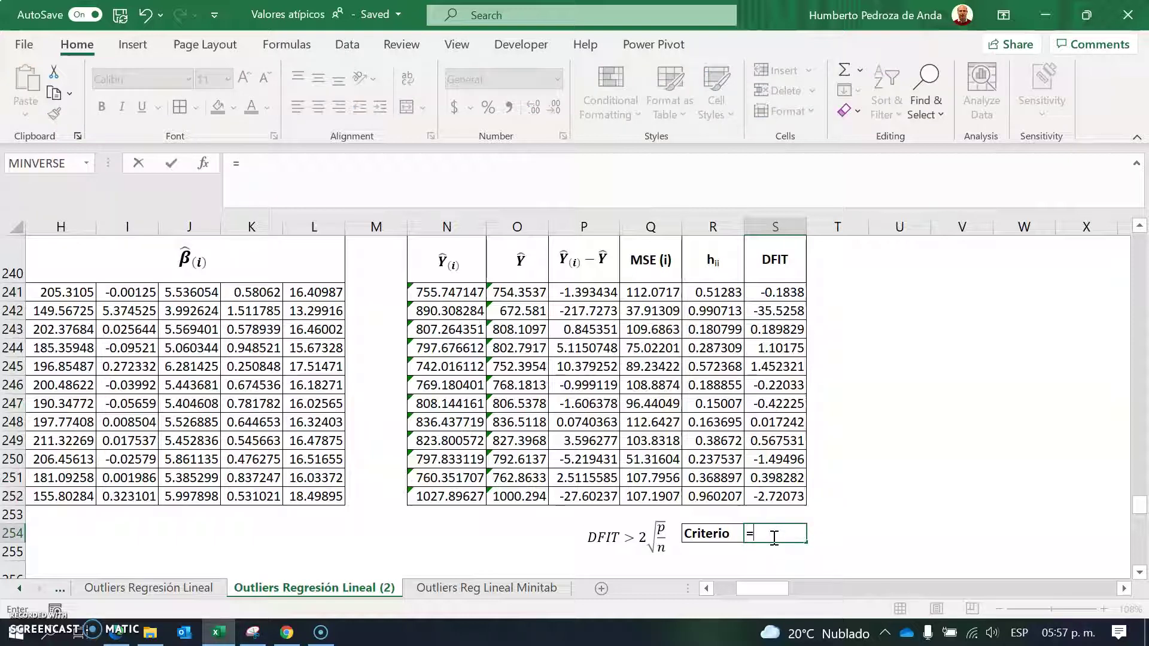
text(2*sqrt(5/)
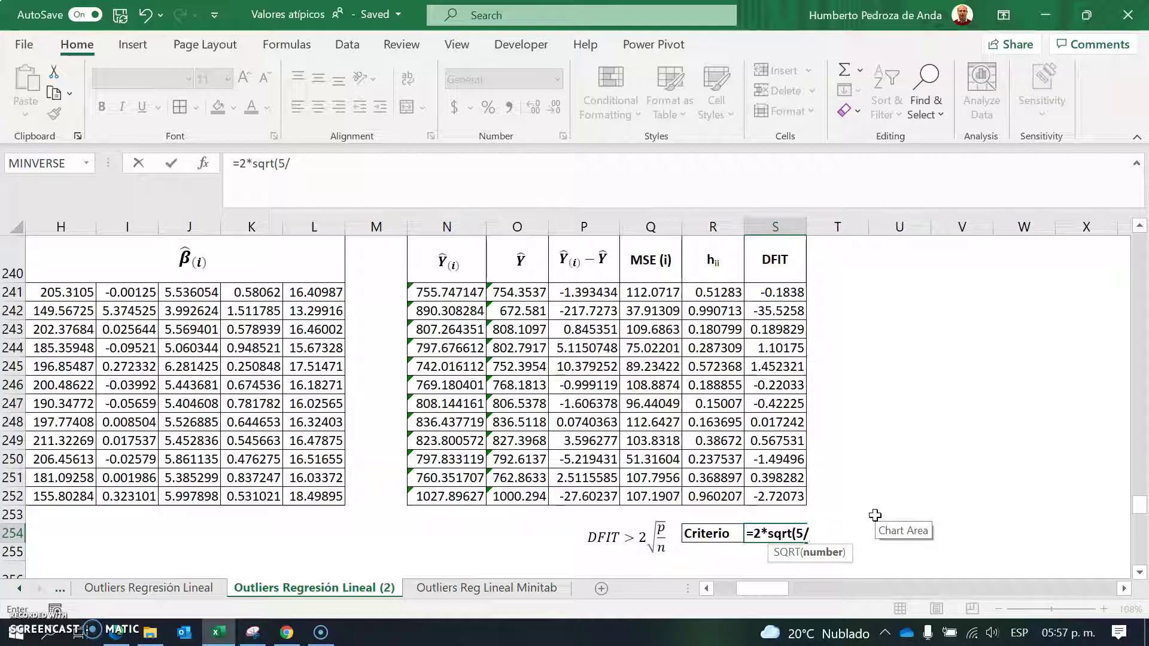
text())
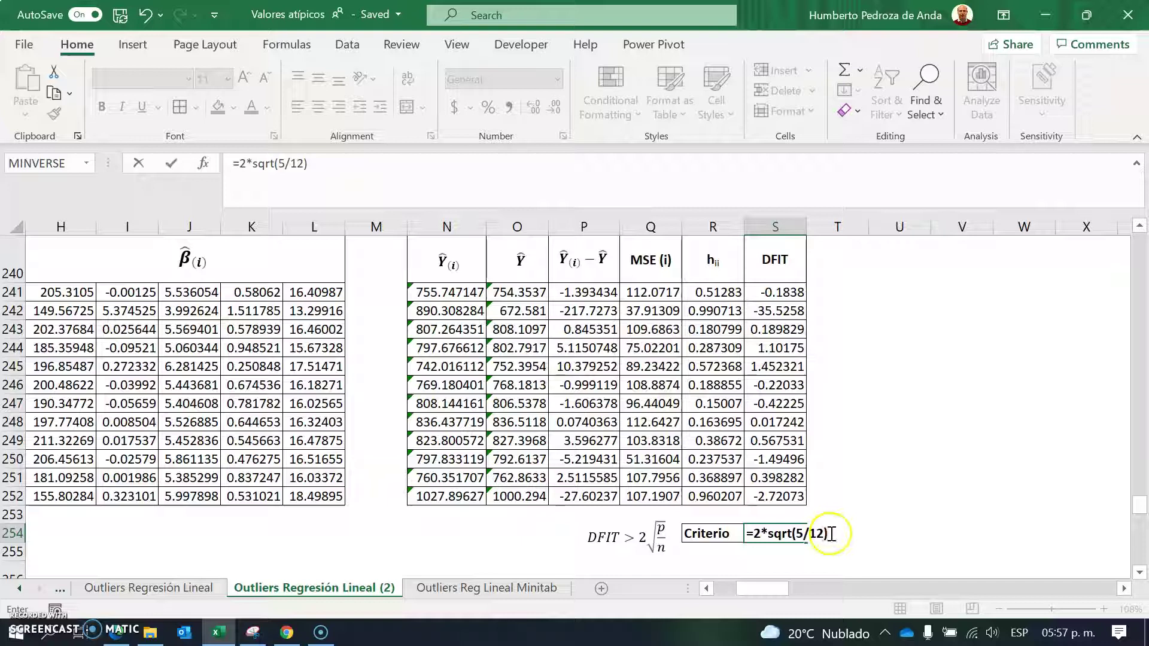
key(Return)
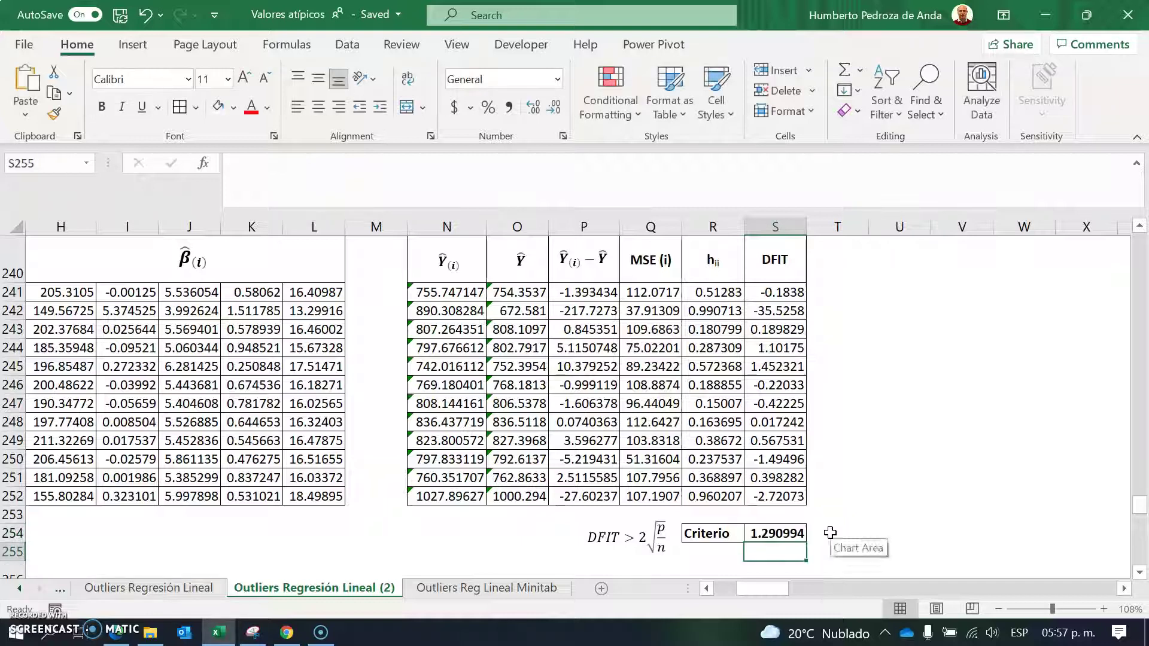
key(Up)
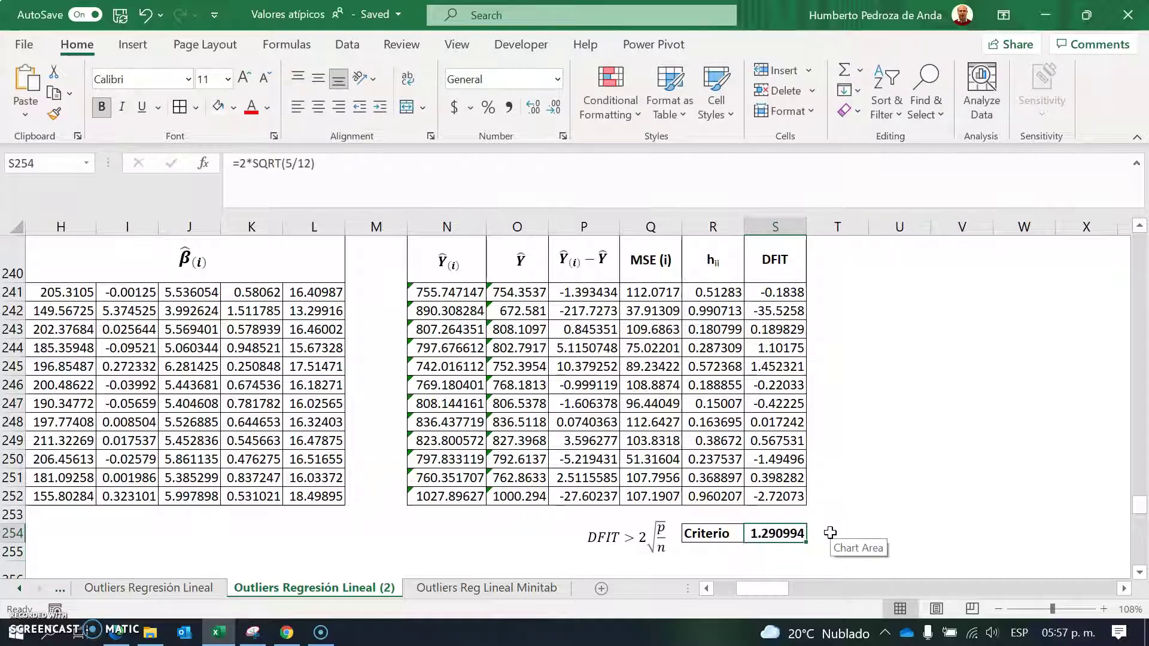
Step: Make the DFIT value in S242 bold red and copy that formatting to S245, S250 and S252
click(778, 310)
click(254, 109)
click(101, 107)
click(54, 115)
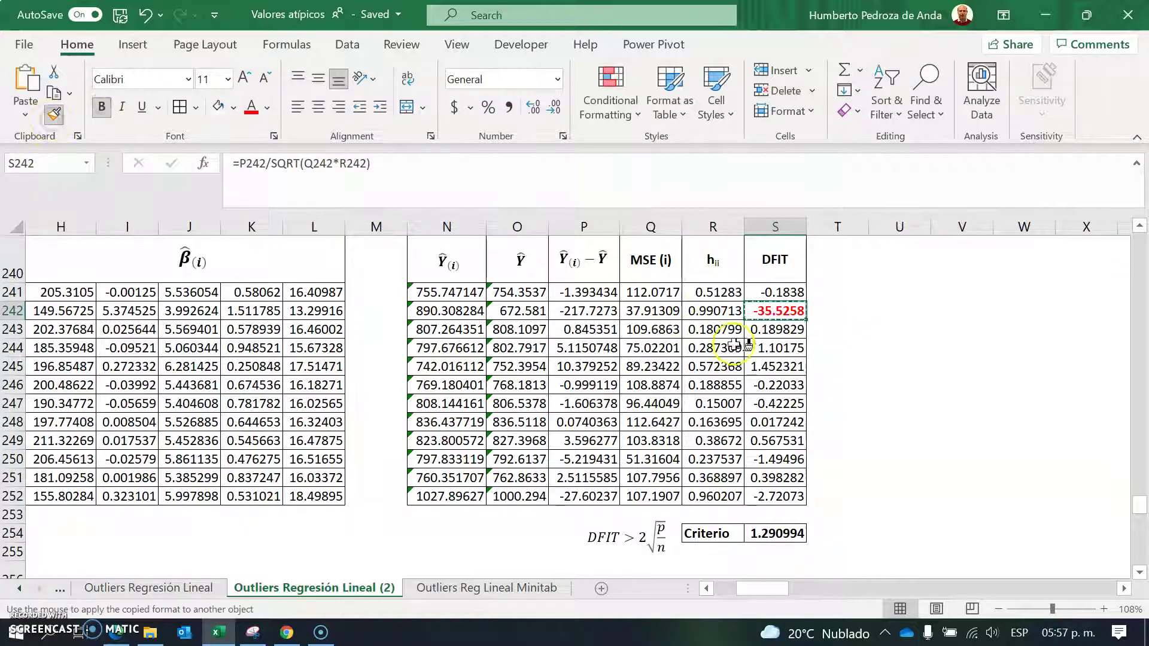
click(777, 368)
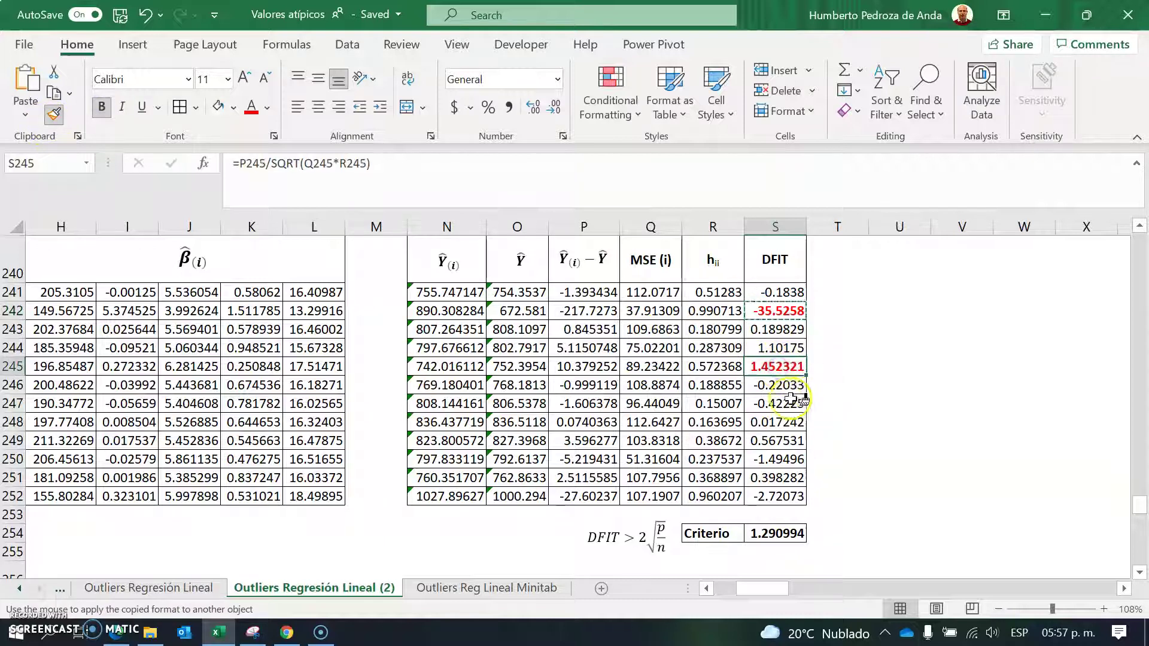
click(782, 460)
click(777, 498)
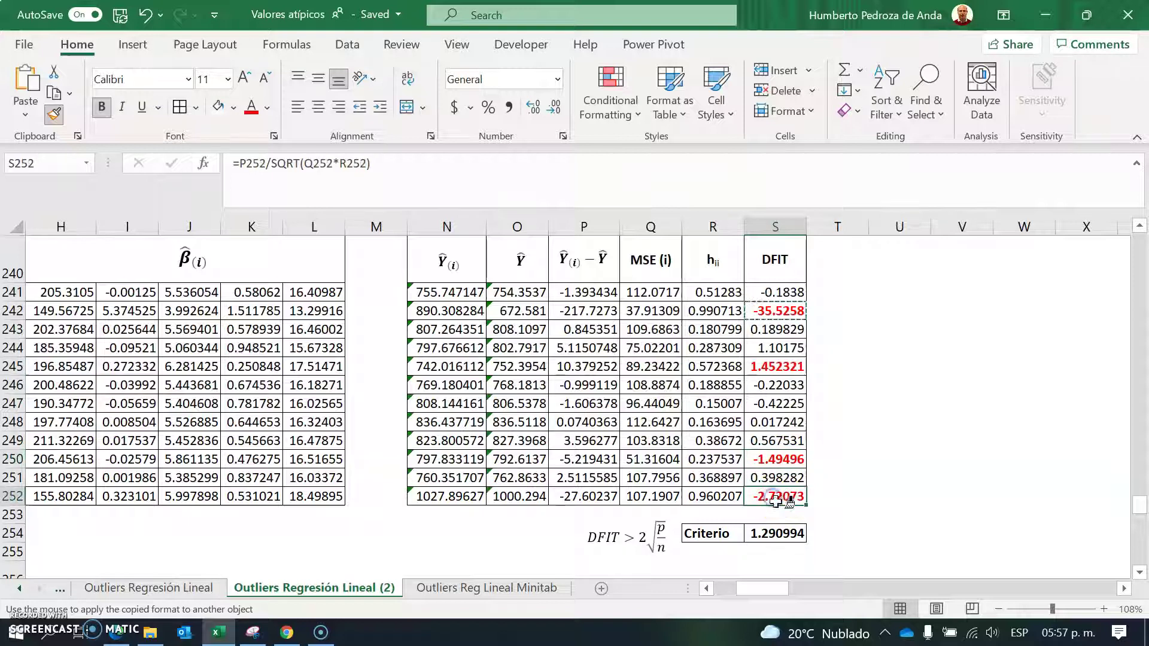
Step: Stop copying the format and write "tiene influencia significativa en el valor de Y estimada" in T242 beside the second observation's DFIT
drag(764, 589, 741, 588)
click(1138, 227)
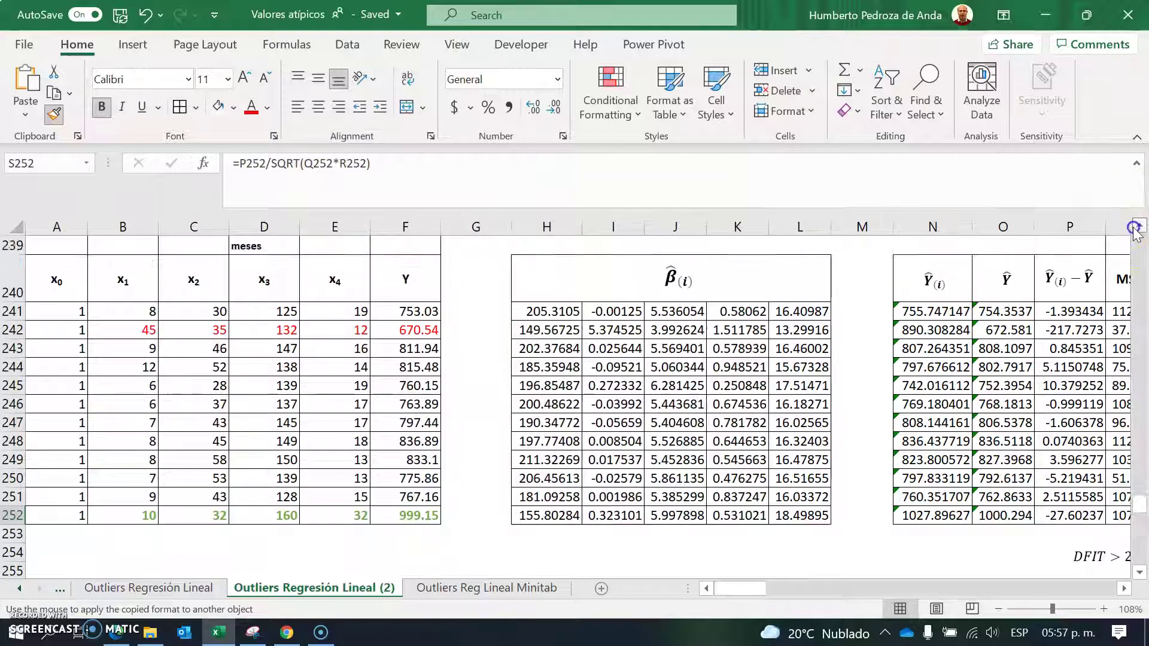
scroll(1138, 227, up, 2)
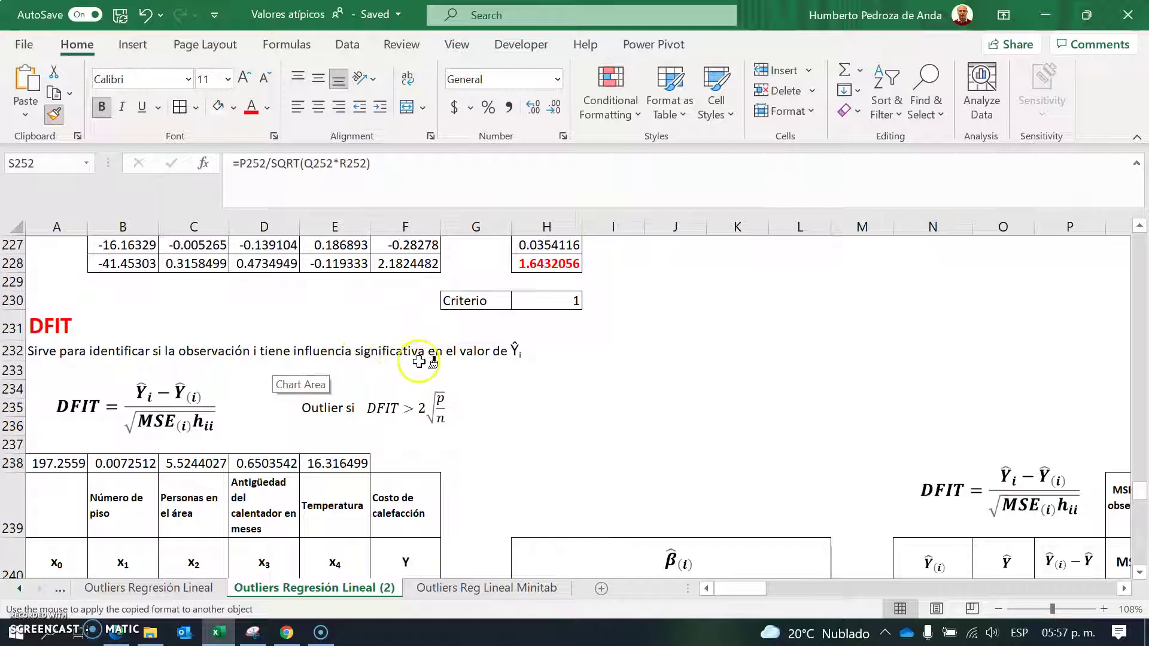
click(1126, 591)
click(1139, 575)
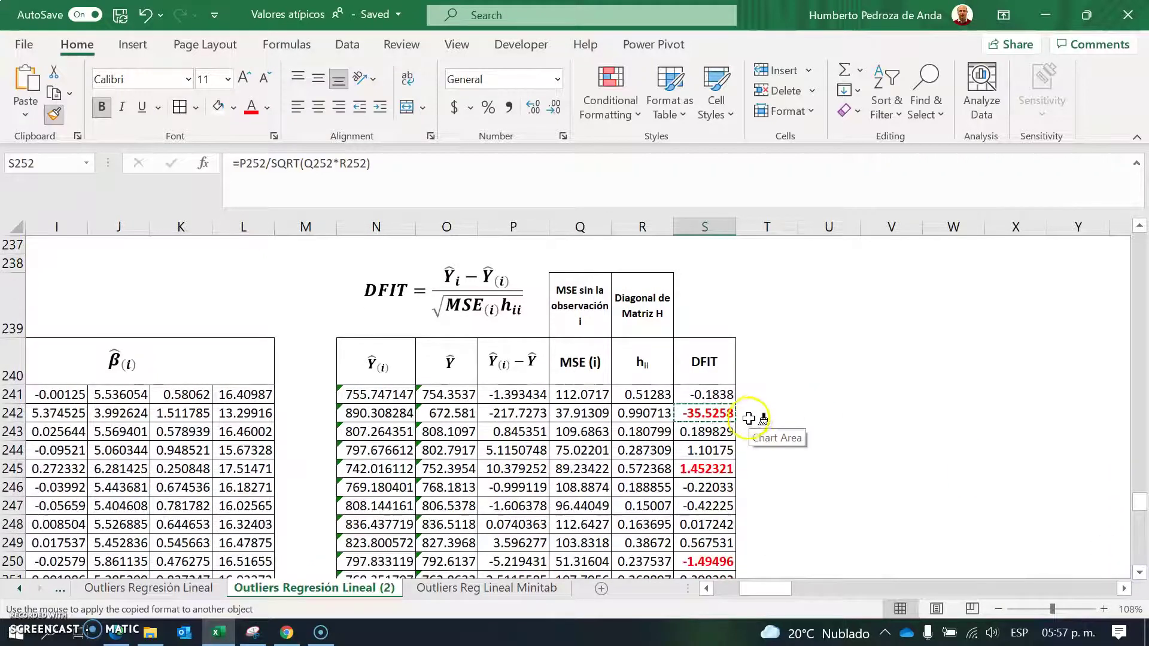
key(Escape)
scroll(754, 425, down, 2)
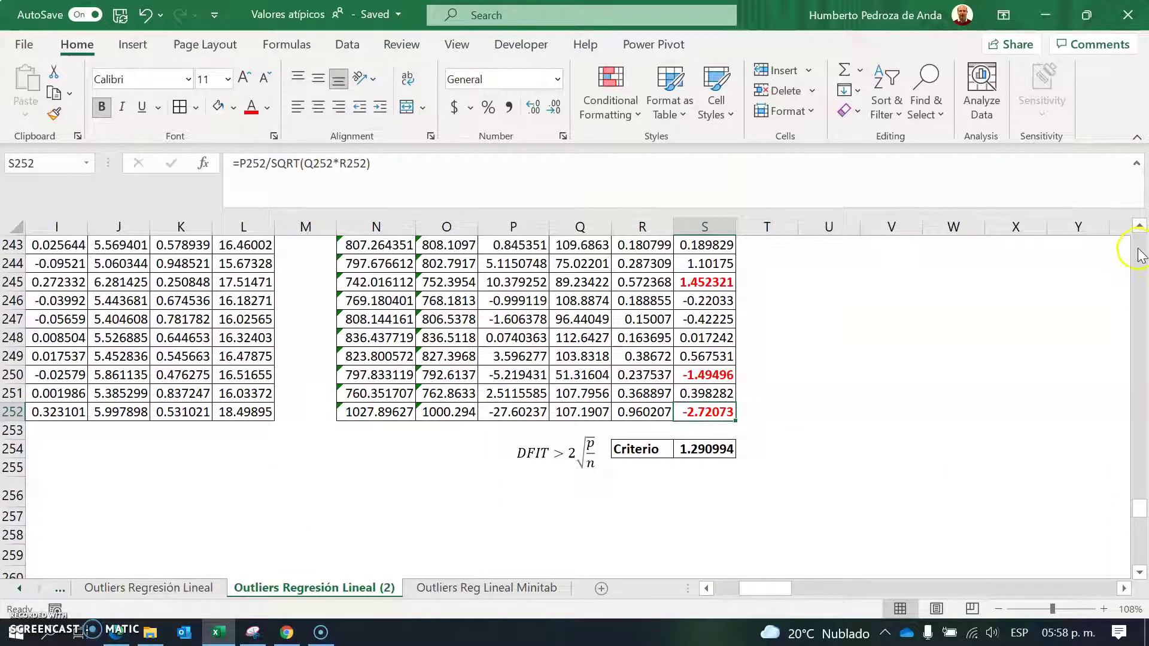
click(1137, 254)
click(755, 558)
text(tiene influencia significativa en el valor de Y estimada)
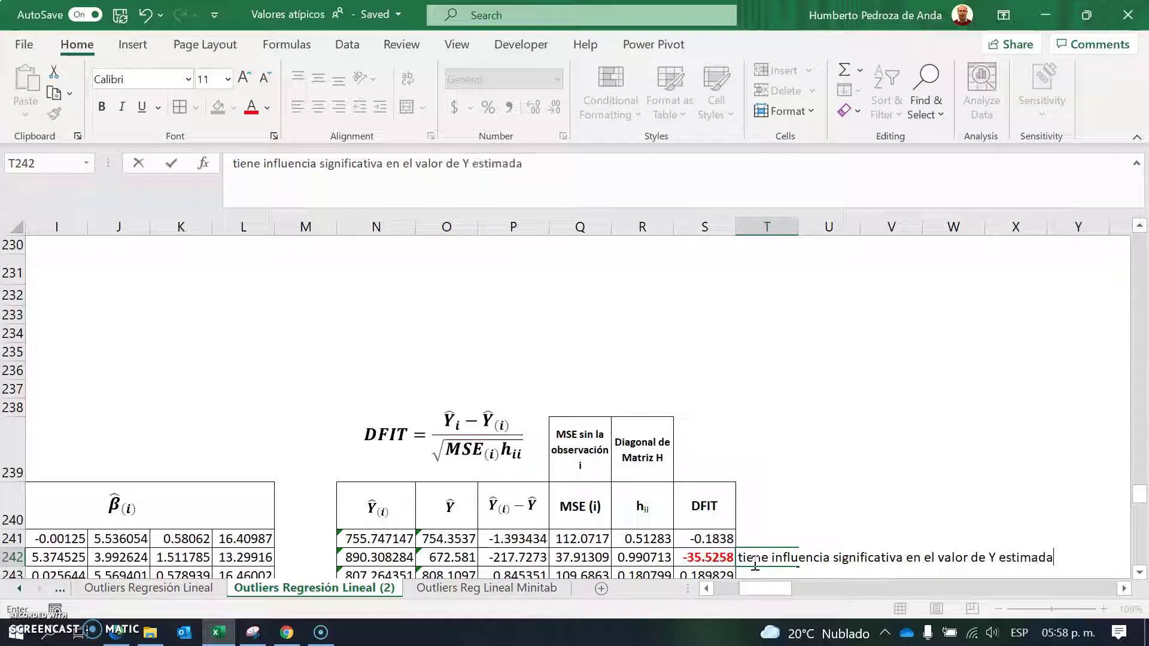
key(Return)
key(Return)
key(Return)
key(Return)
key(Return)
key(Return)
key(Return)
key(Return)
key(Return)
key(Return)
key(Return)
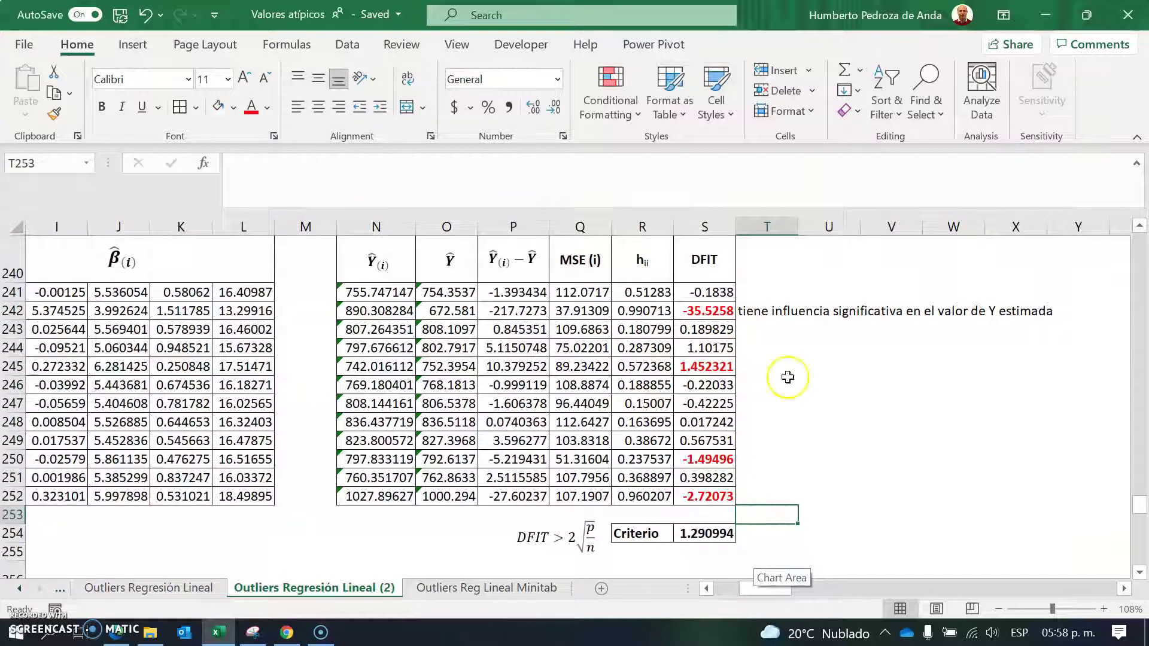
Step: Copy the note in T242 to T245, T250 and T252 beside the other red DFIT values
click(763, 311)
key(ctrl+c)
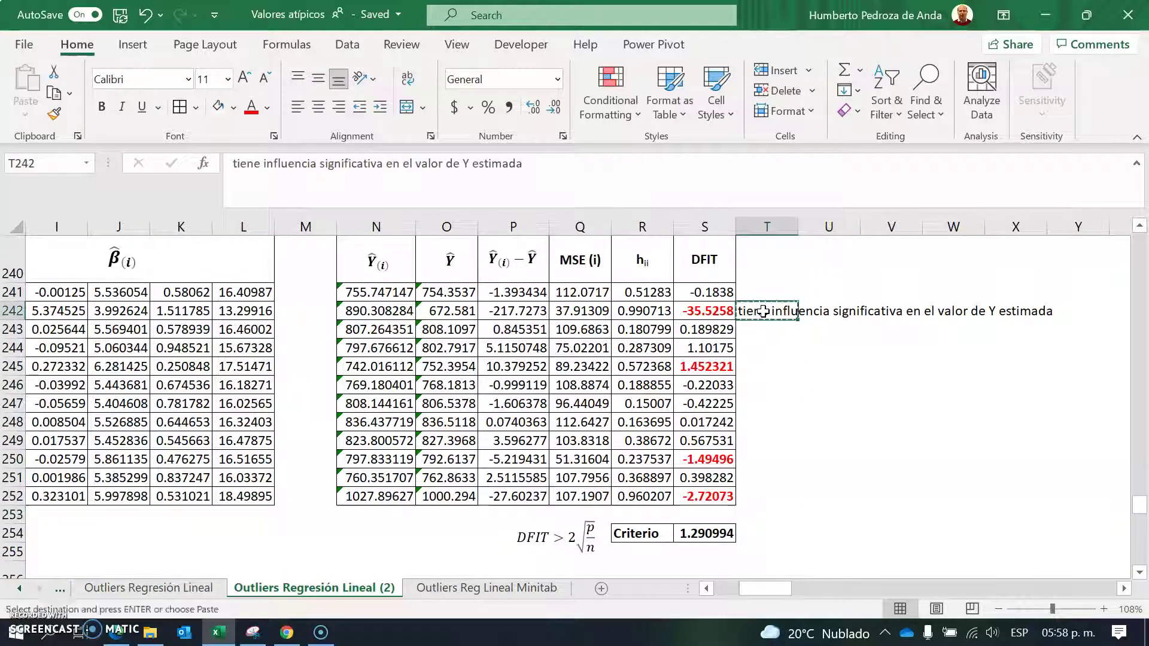
click(751, 372)
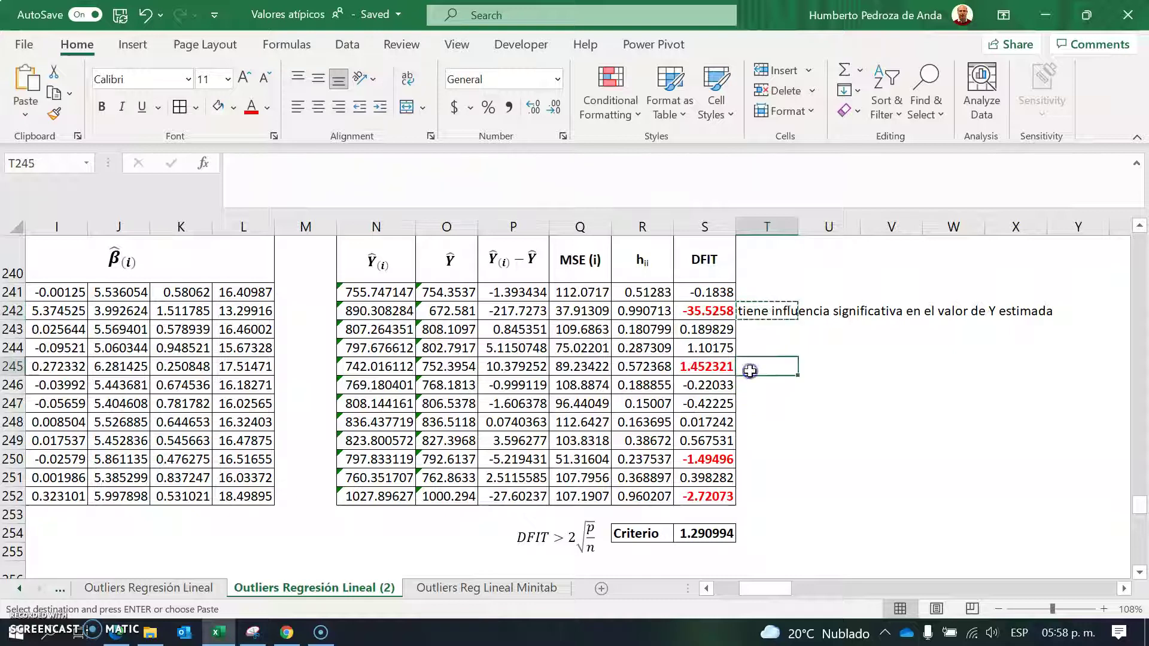
key(ctrl+v)
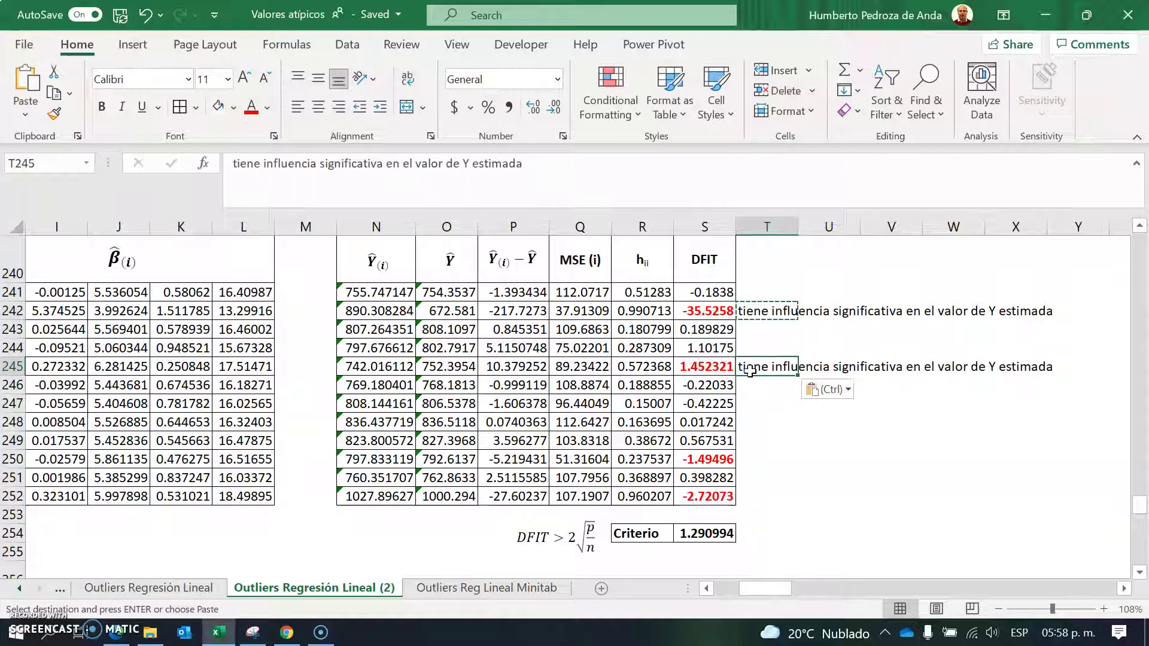
click(744, 465)
key(ctrl+v)
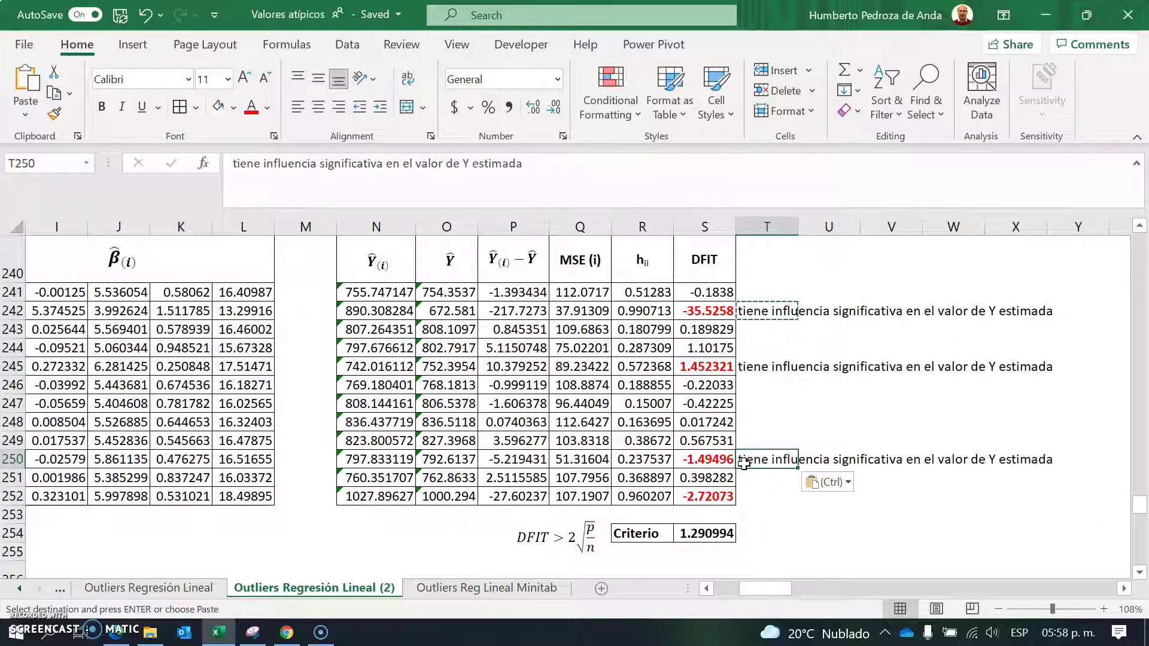
click(752, 502)
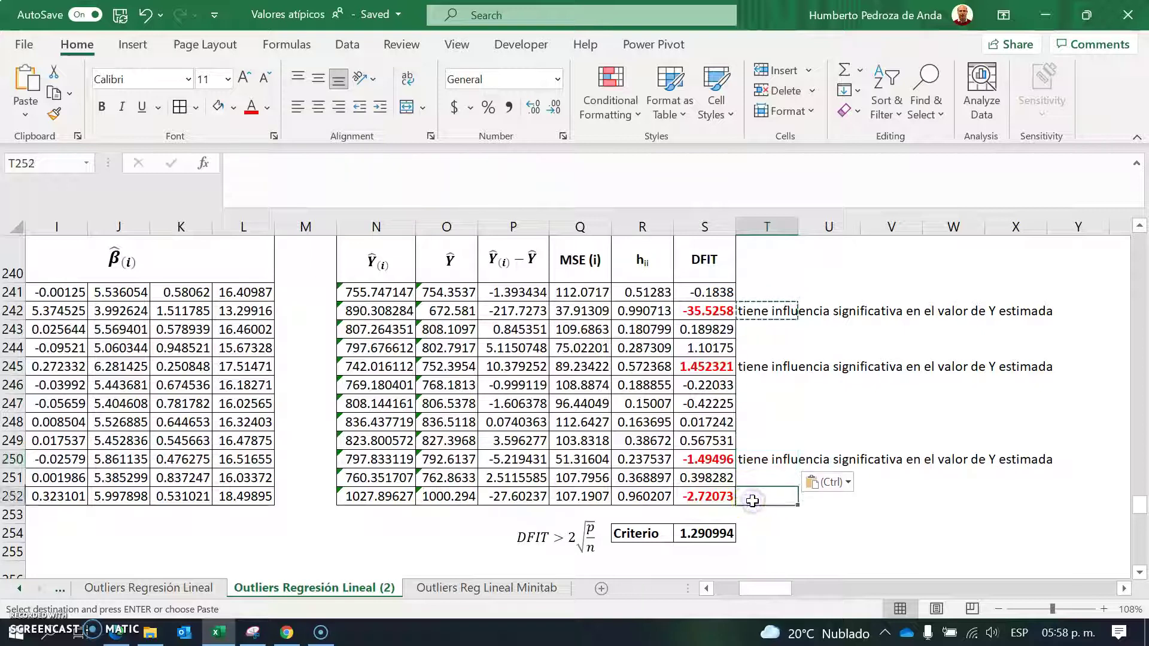
key(ctrl+v)
key(Down)
key(Down)
key(Down)
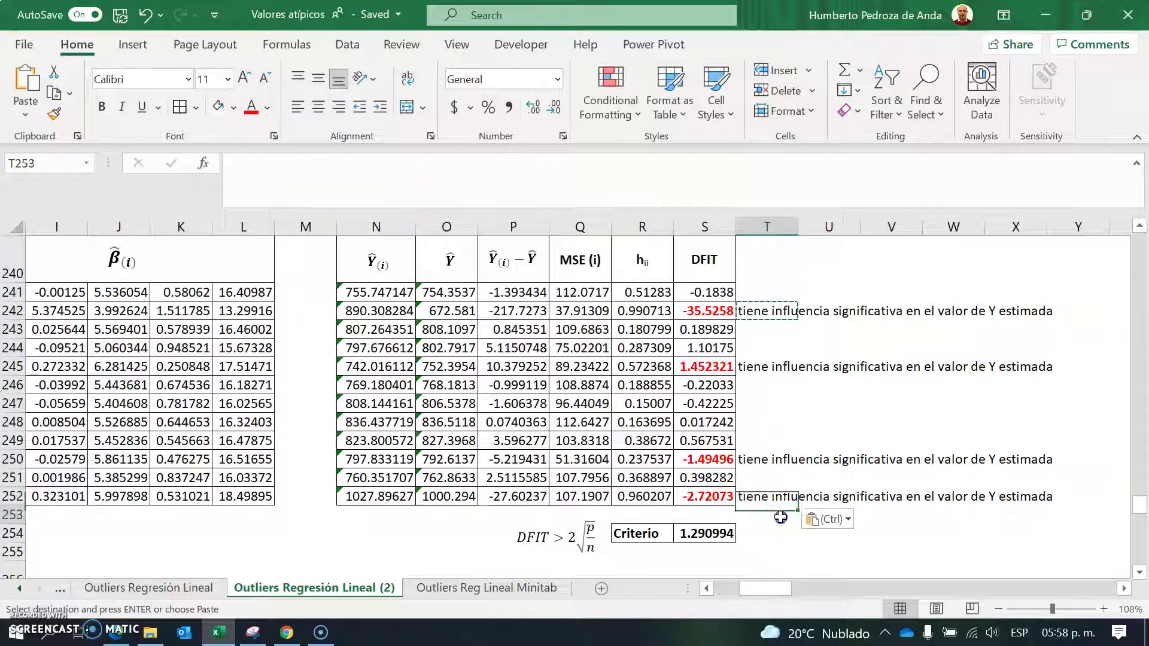
drag(765, 595, 697, 591)
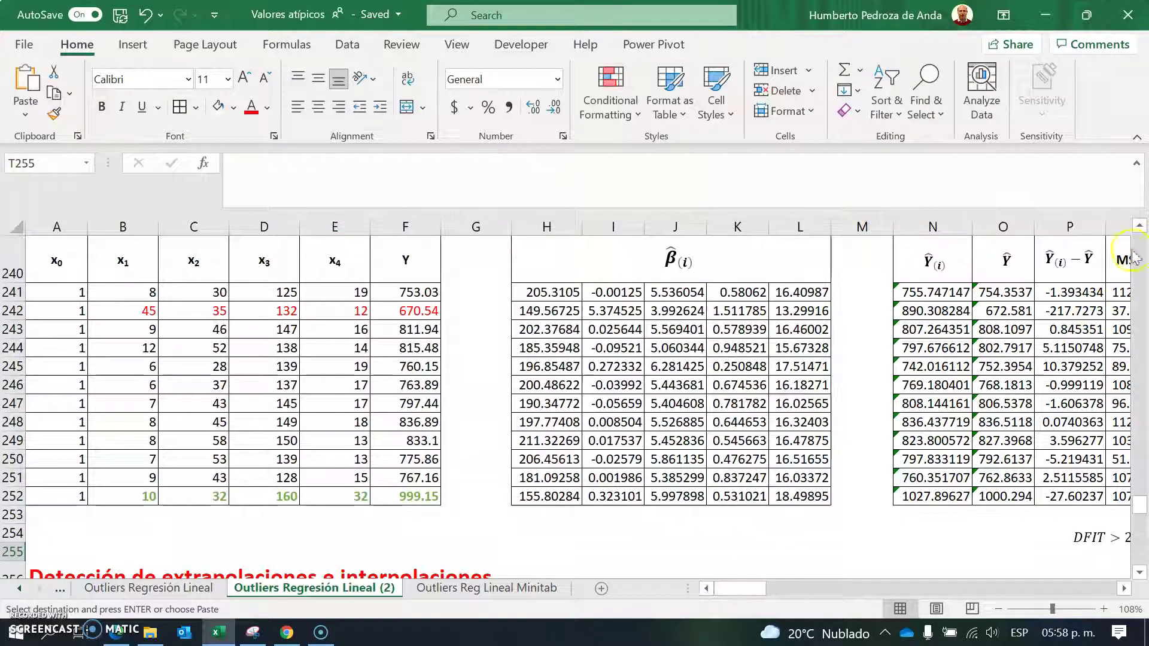
click(1141, 226)
drag(1142, 225, 1142, 226)
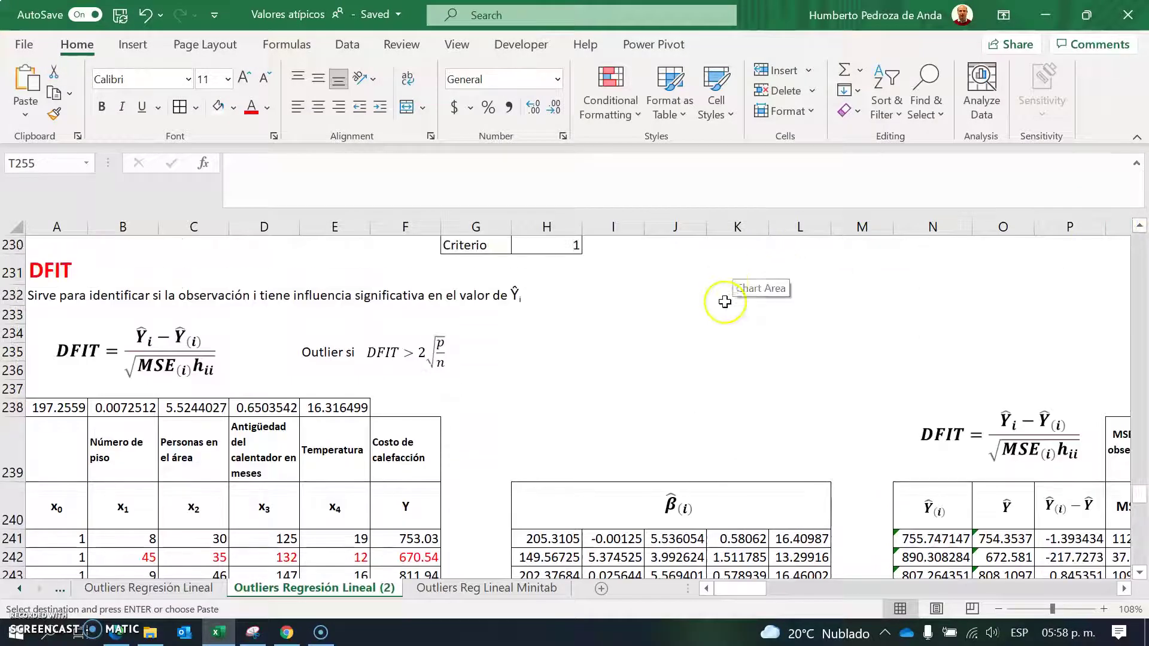